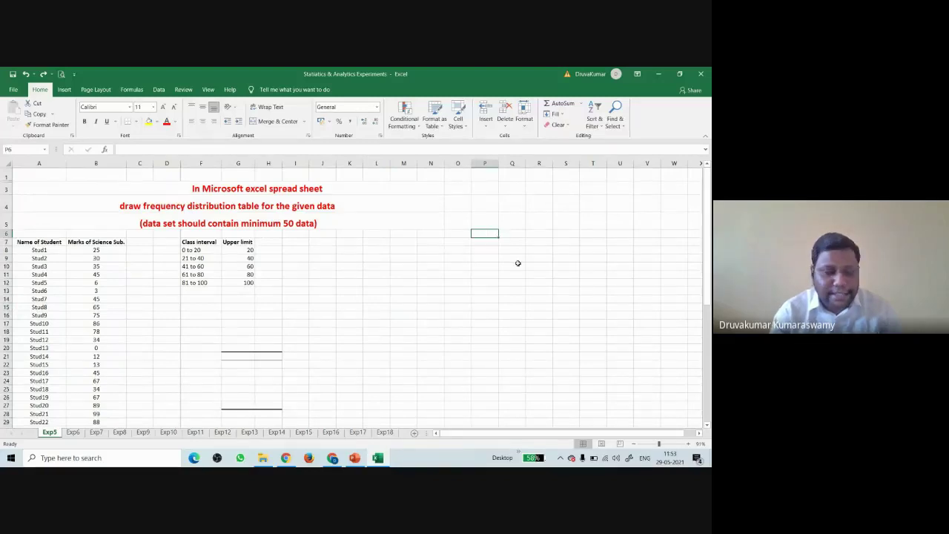
# Step: Zoom in on the class interval table and apply bold formatting to the empty cell M7
pyautogui.scroll(3, 513, 264)
pyautogui.scroll(3, 512, 266)
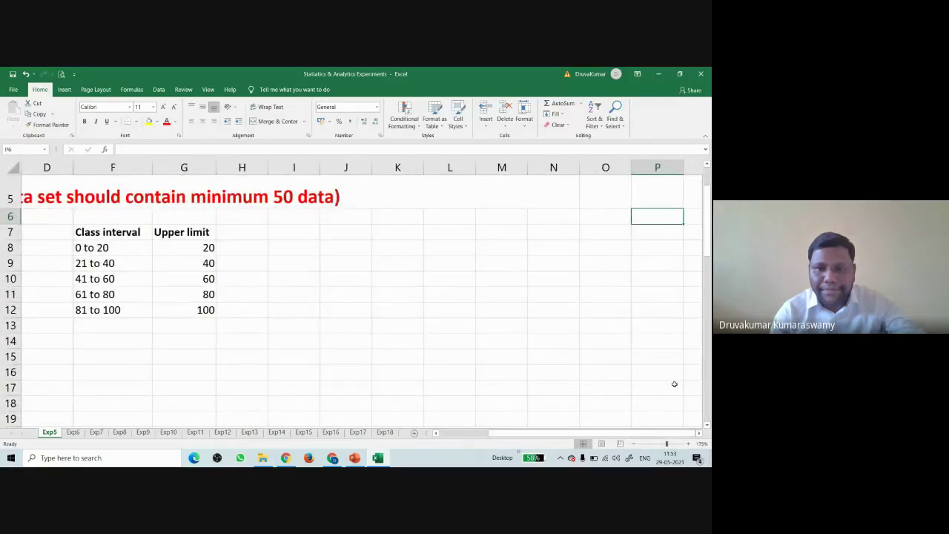
pyautogui.moveTo(666, 324); pyautogui.dragTo(525, 339)
pyautogui.click(492, 281)
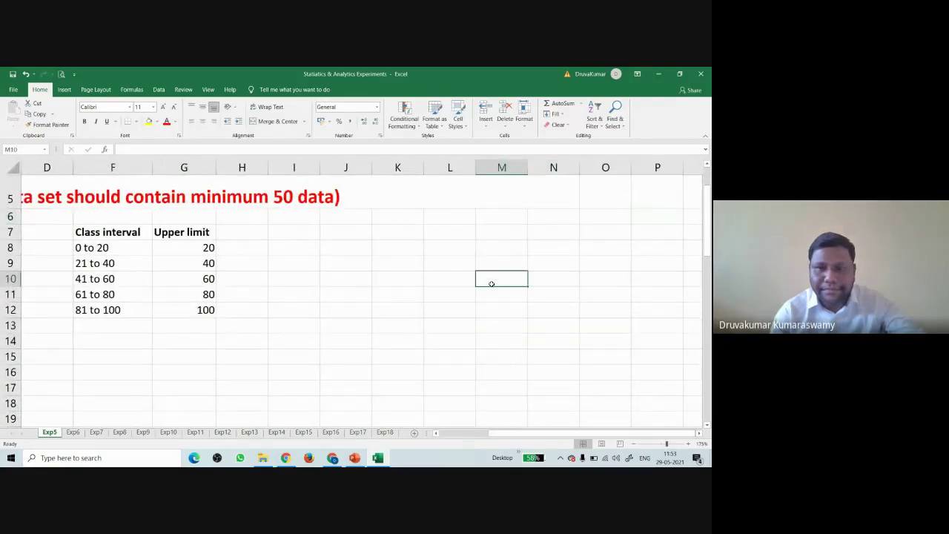
pyautogui.click(497, 233)
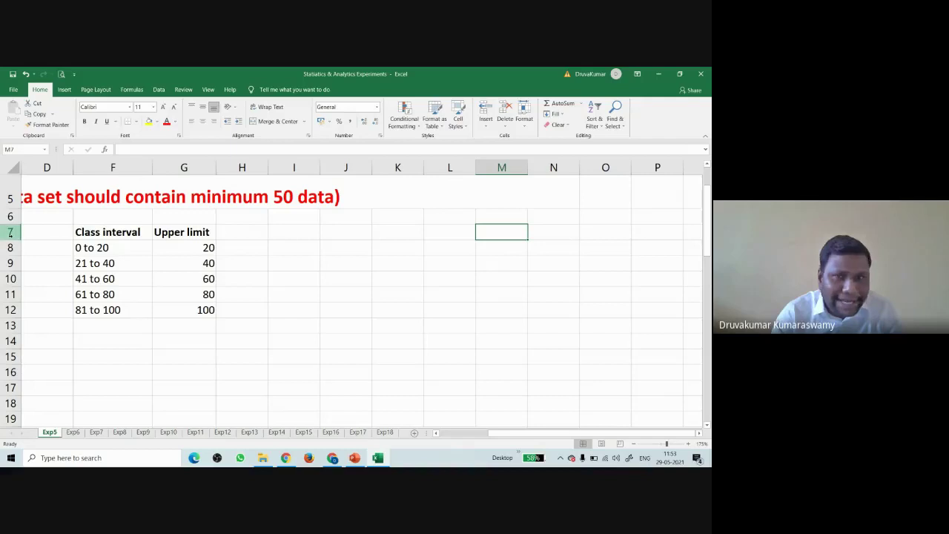
pyautogui.click(17, 150)
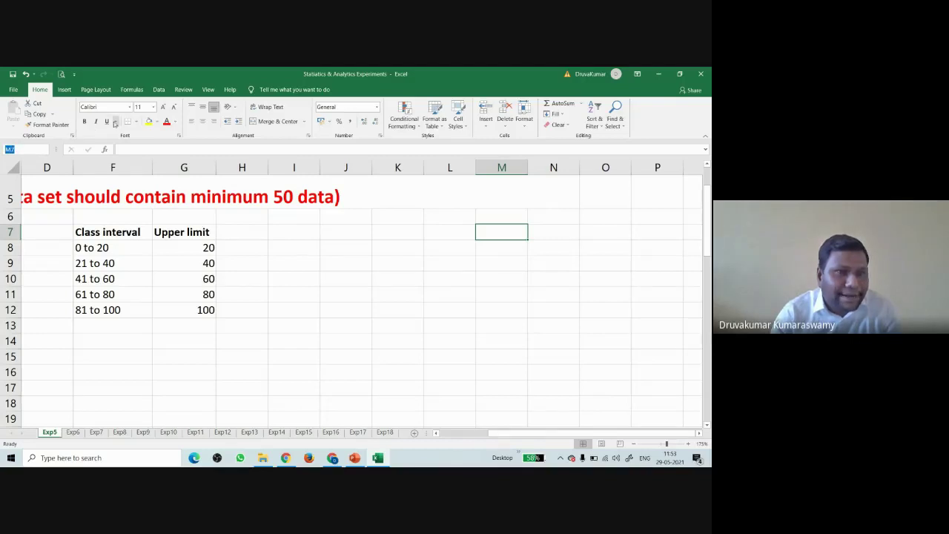
pyautogui.click(85, 121)
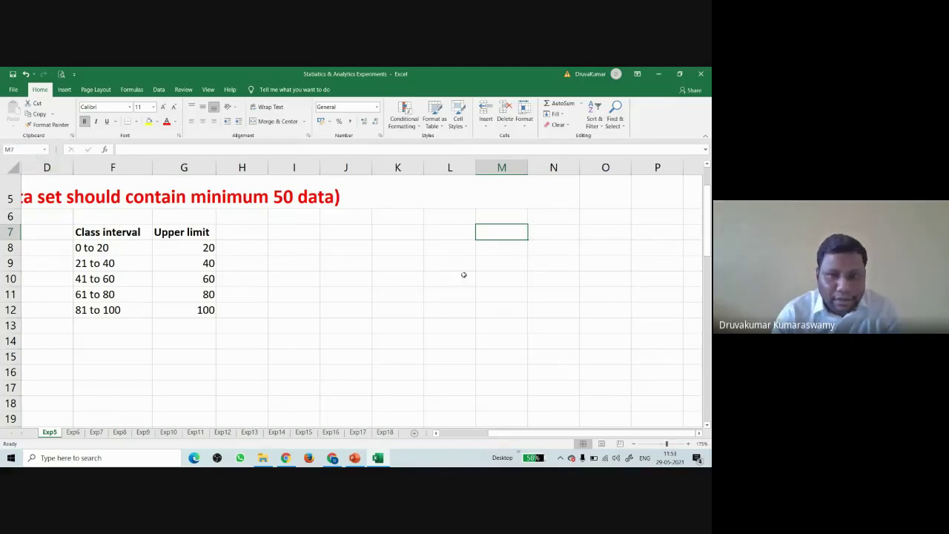
# Step: Select the empty cell range K6:O13 beside the class interval table
pyautogui.click(391, 321)
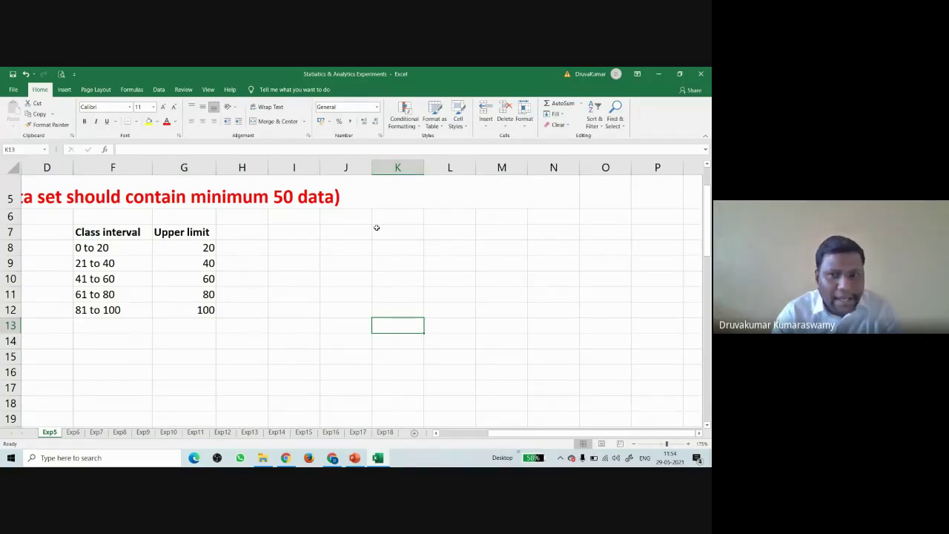
pyautogui.moveTo(383, 216); pyautogui.dragTo(599, 331)
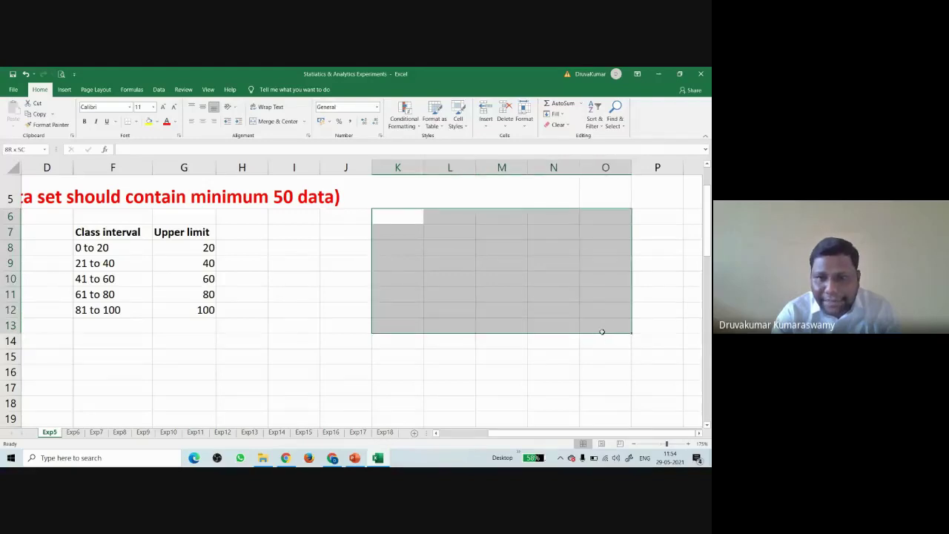
pyautogui.click(523, 369)
pyautogui.click(401, 214)
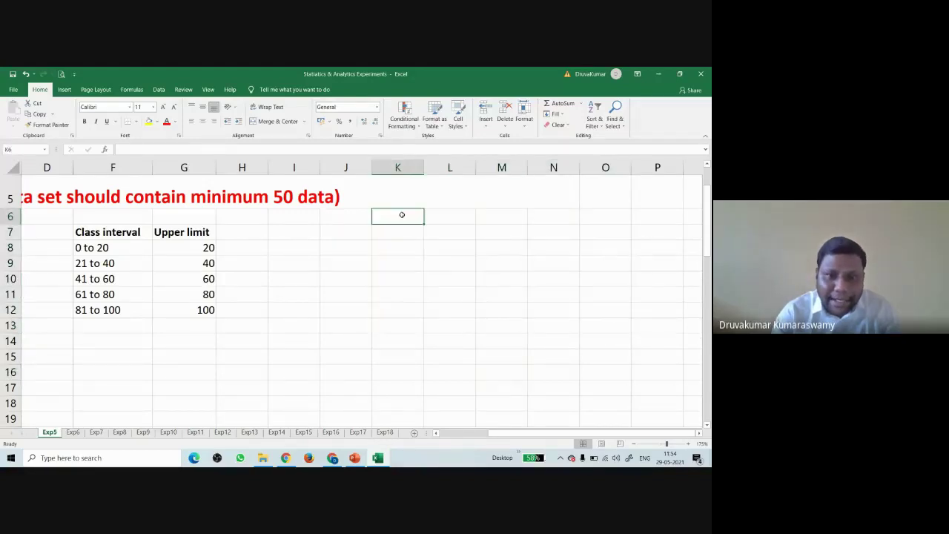
pyautogui.moveTo(401, 215); pyautogui.dragTo(600, 223)
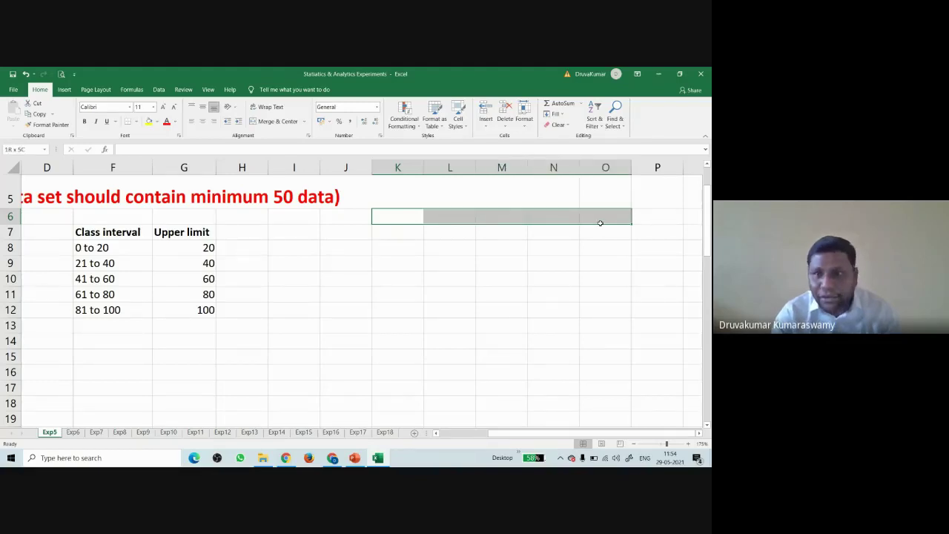
pyautogui.moveTo(600, 223); pyautogui.dragTo(602, 327)
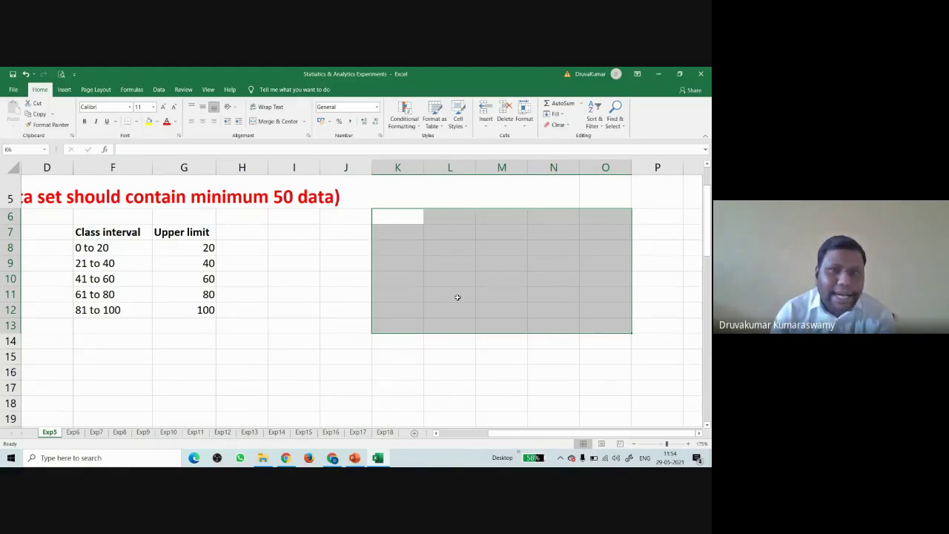
pyautogui.scroll(2, 348, 294)
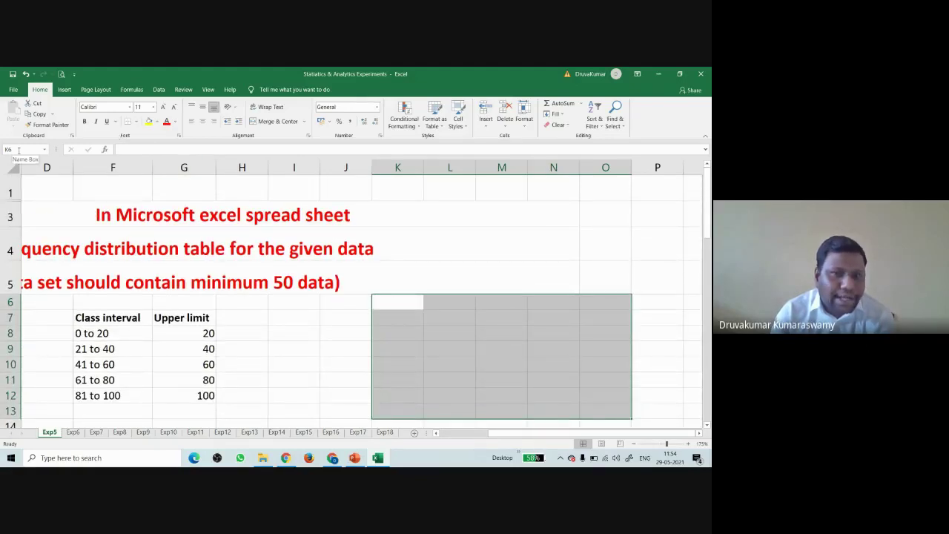
pyautogui.scroll(-2, 297, 263)
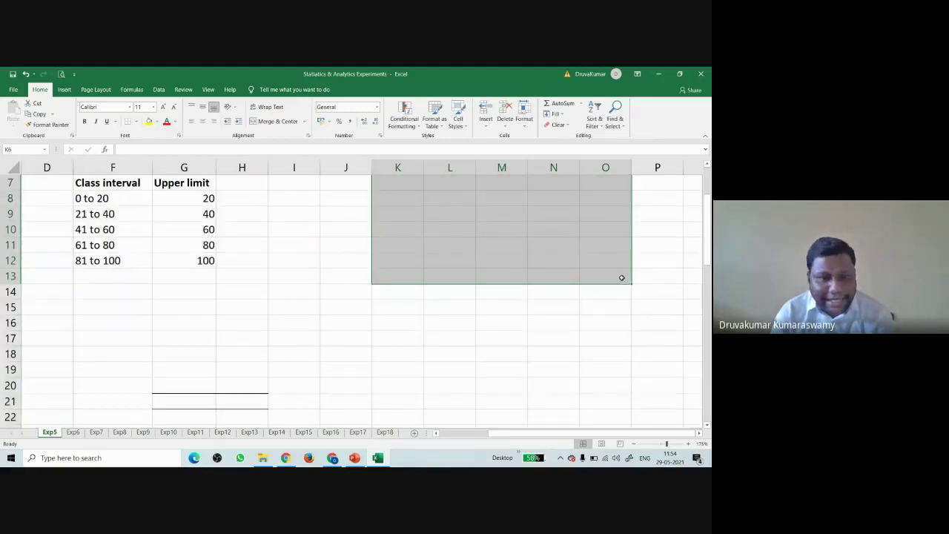
pyautogui.scroll(1, 542, 273)
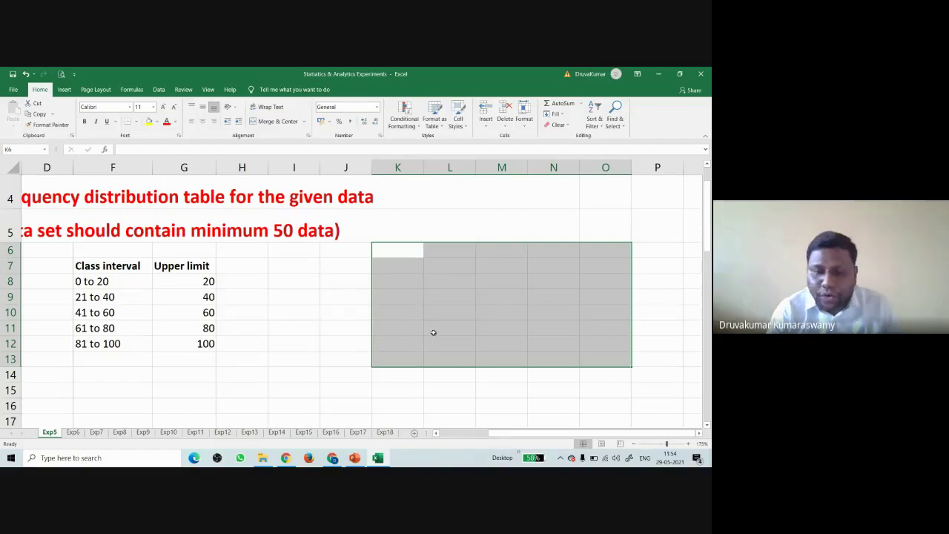
# Step: Enter the sample text m/;'l/; in cell K6 and clear it again
pyautogui.click(424, 311)
pyautogui.click(409, 249)
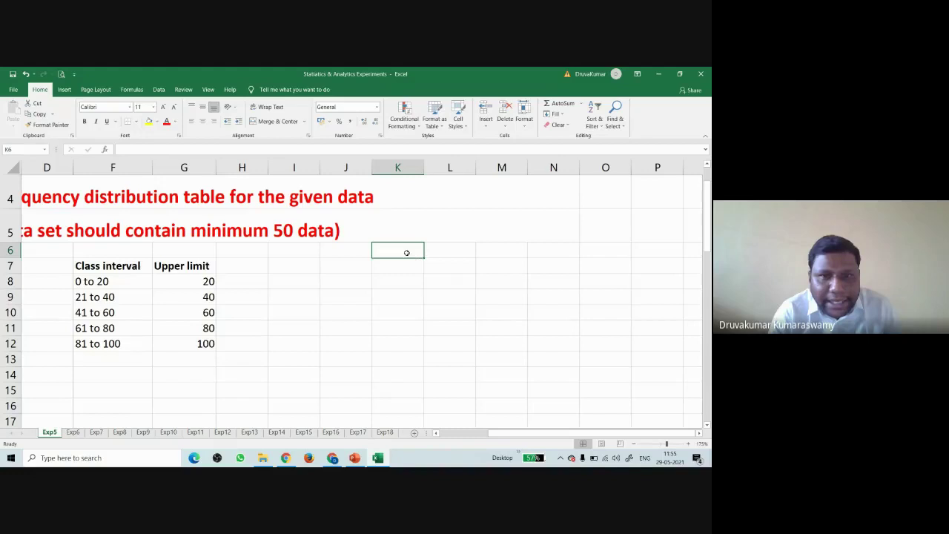
pyautogui.write('m')
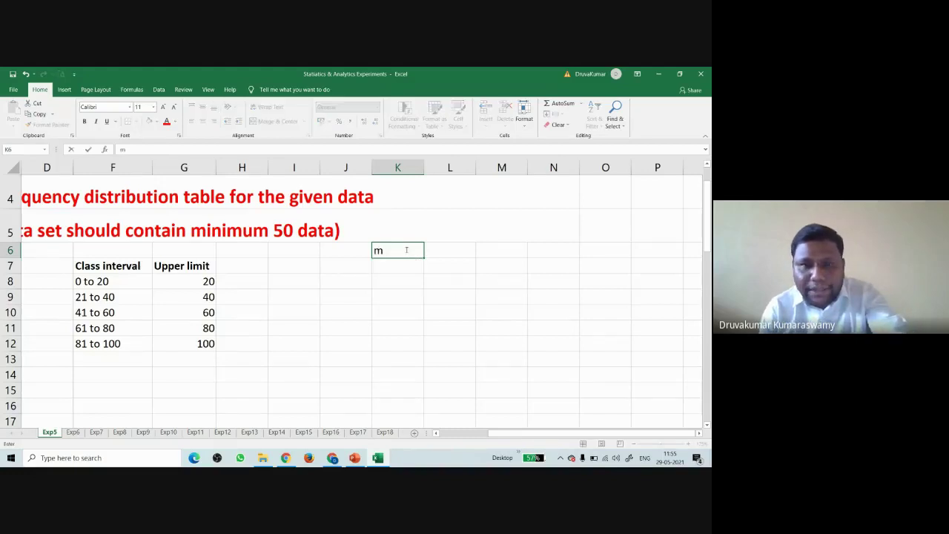
pyautogui.write("/;'l/;")
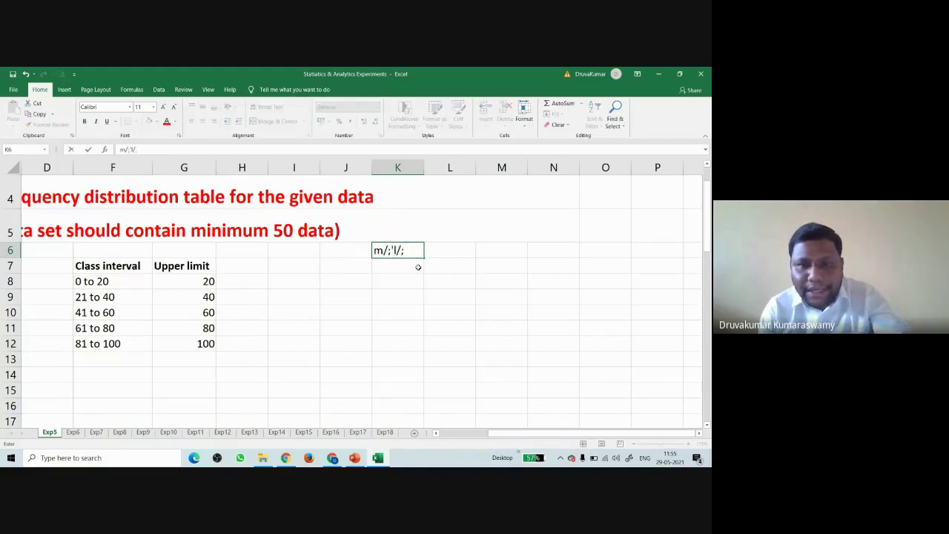
pyautogui.press('Return')
pyautogui.click(404, 250)
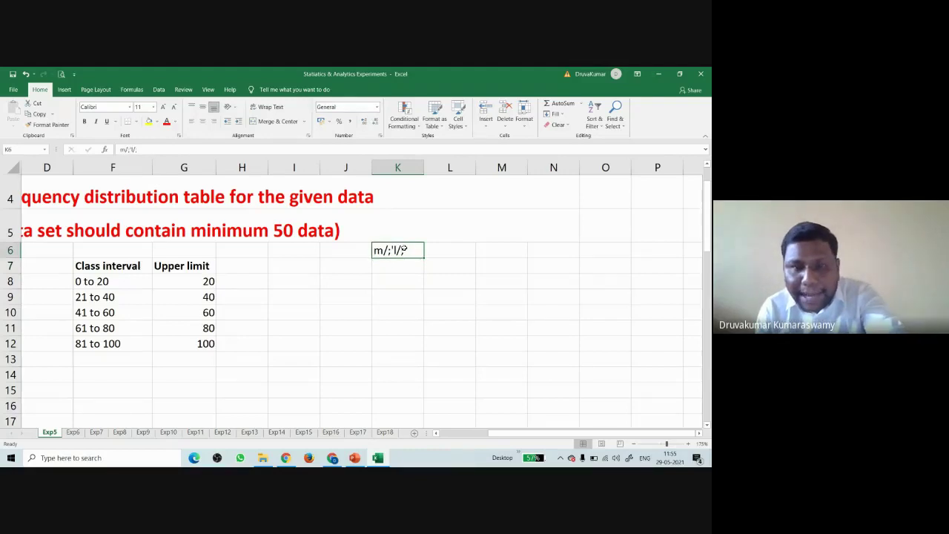
pyautogui.press('BackSpace')
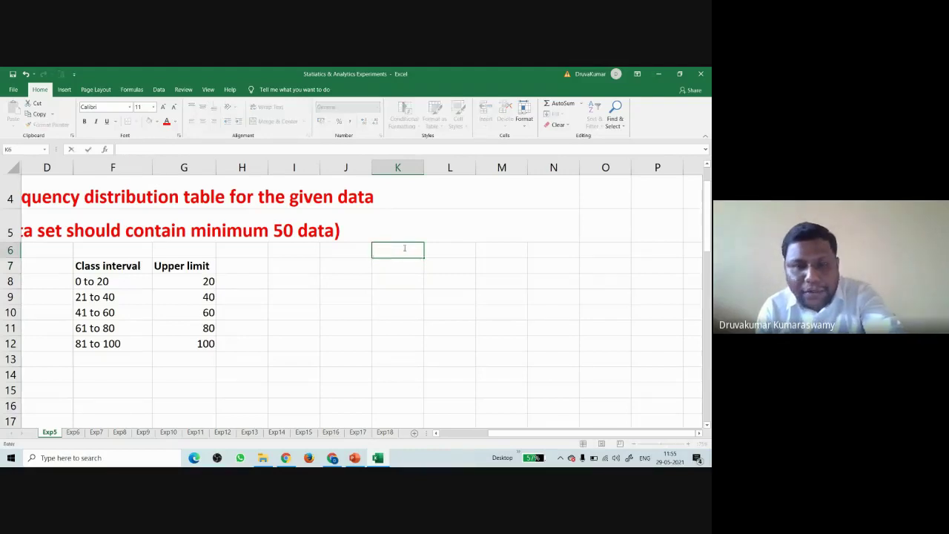
# Step: Enter the sample text cdfgsfgsh in cell K9, cancel deleting the cell, and clear only its contents
pyautogui.click(397, 294)
pyautogui.write('cdfgsfgsh')
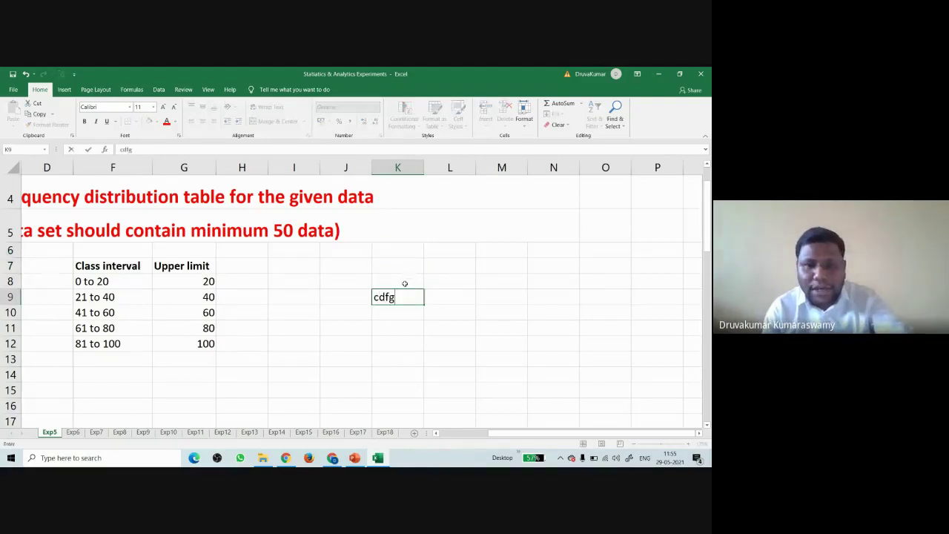
pyautogui.click(400, 345)
pyautogui.click(401, 297)
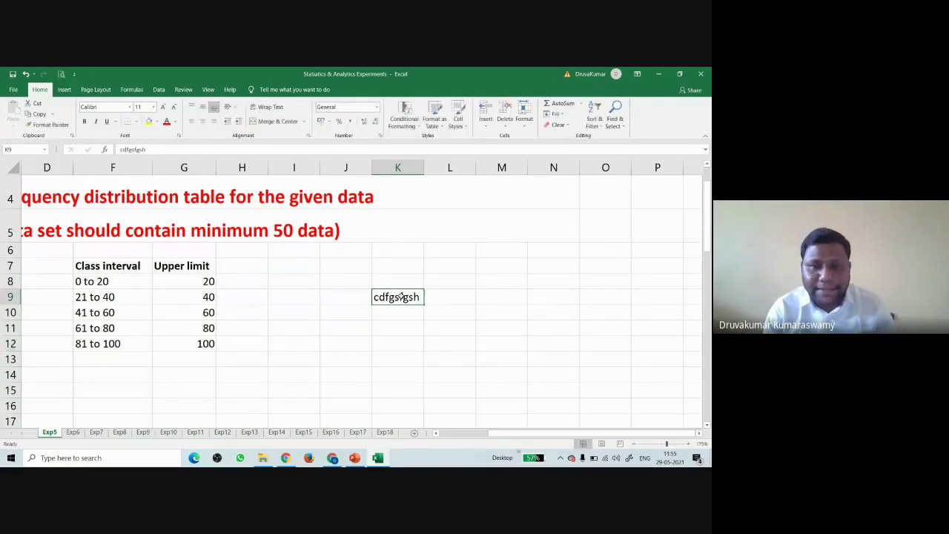
pyautogui.rightClick(401, 296)
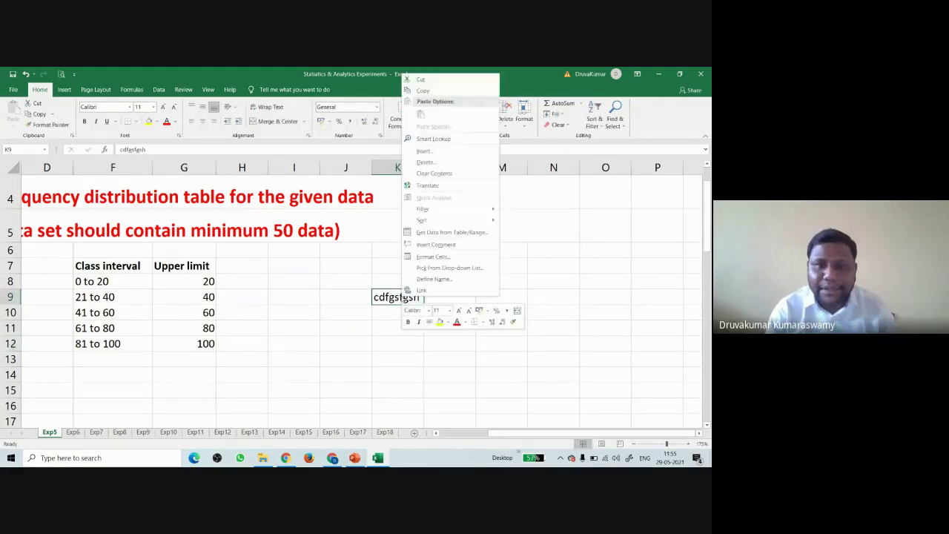
pyautogui.click(436, 161)
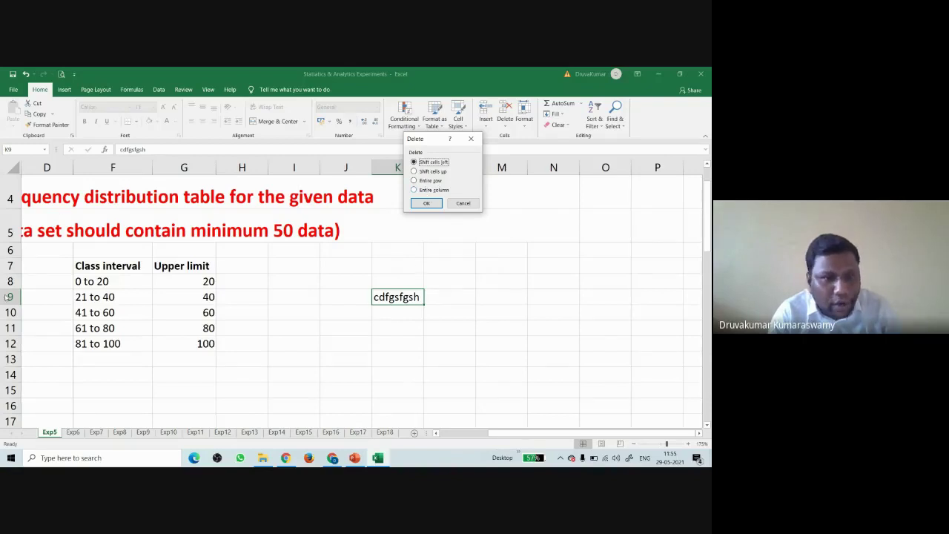
pyautogui.click(464, 203)
pyautogui.press('BackSpace')
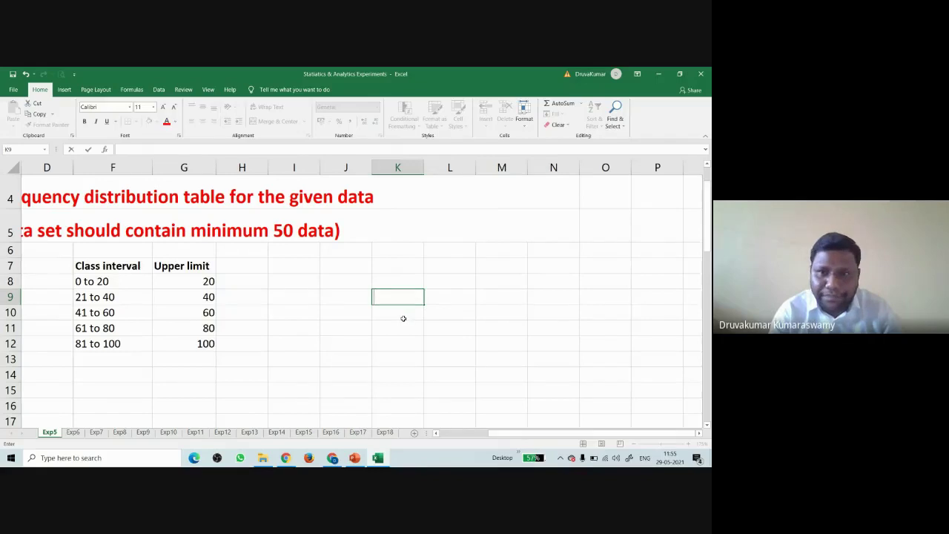
# Step: Review the cell deletion options for the empty range K7:L13 and dismiss them without deleting anything
pyautogui.click(427, 268)
pyautogui.moveTo(407, 264); pyautogui.dragTo(449, 359)
pyautogui.rightClick(396, 282)
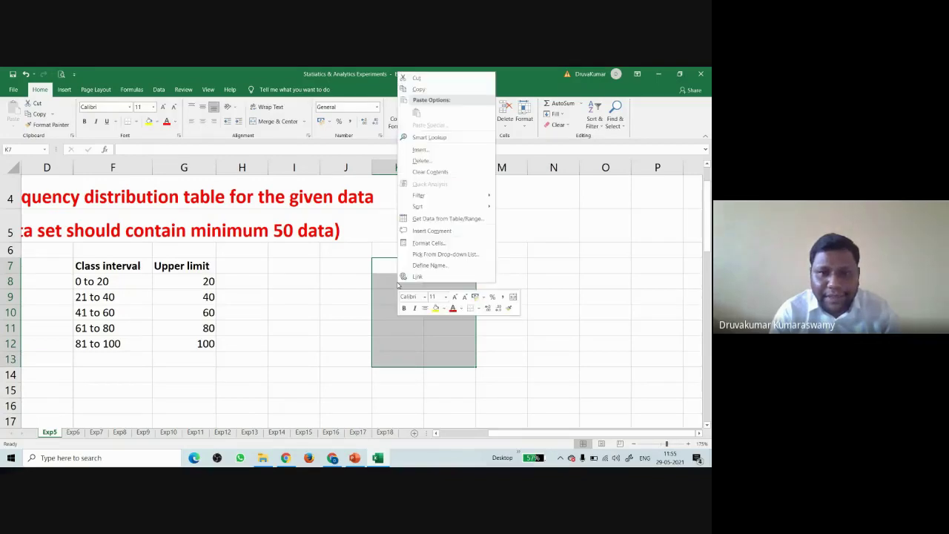
pyautogui.press('Escape')
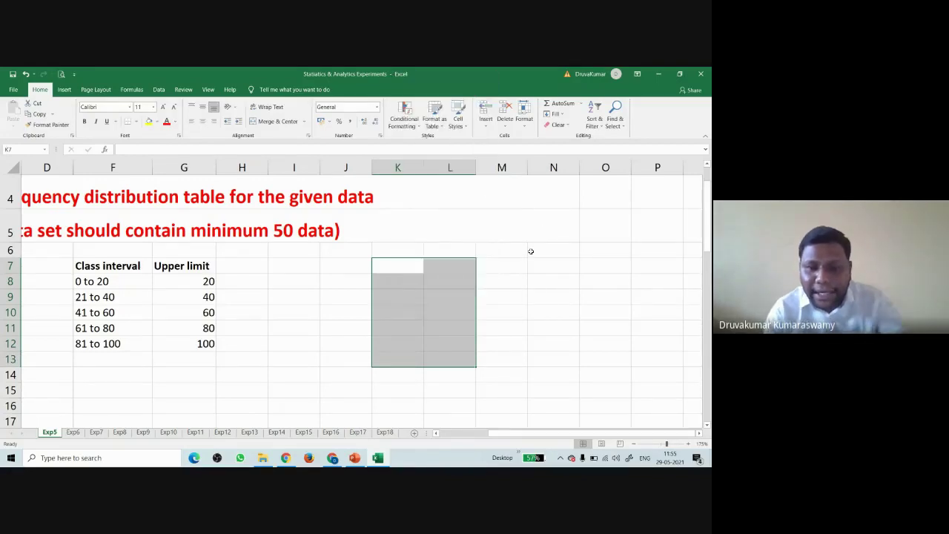
pyautogui.rightClick(449, 316)
pyautogui.click(478, 186)
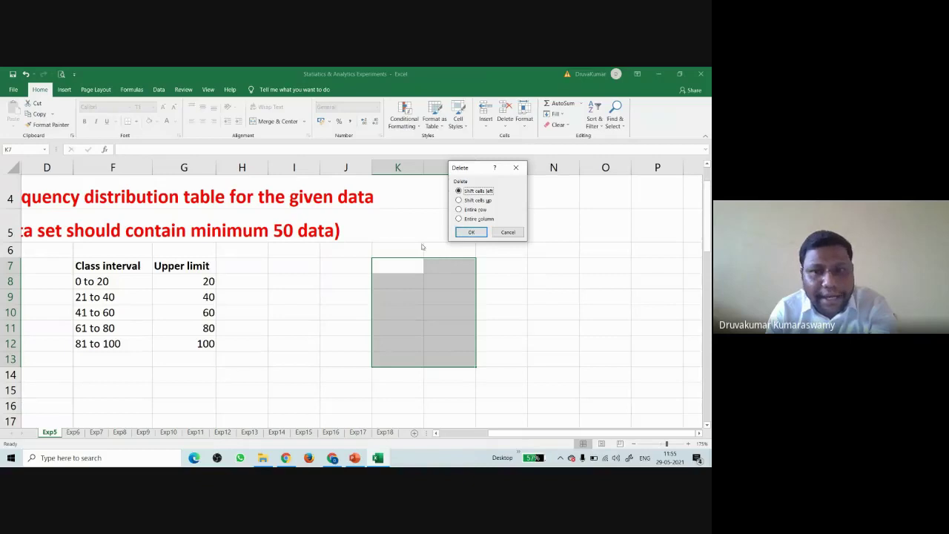
pyautogui.click(507, 232)
pyautogui.click(483, 280)
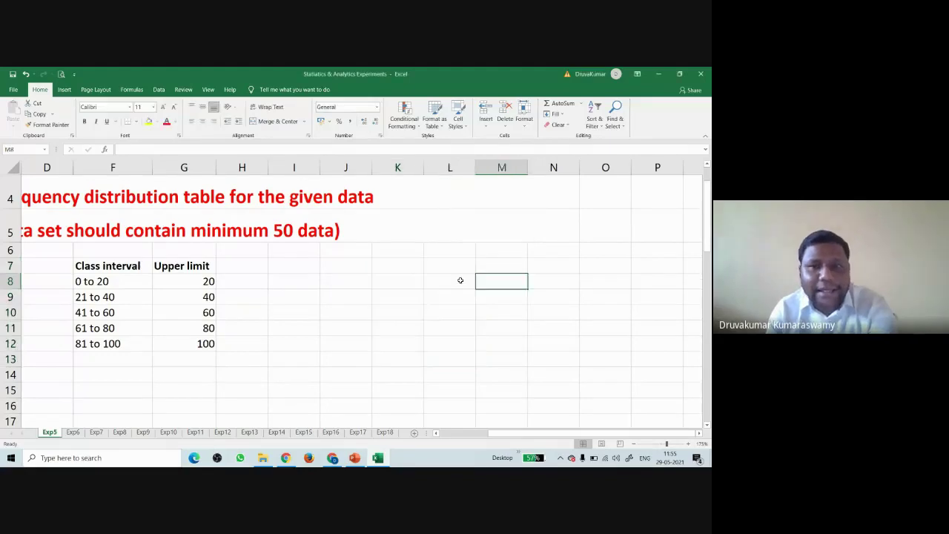
# Step: Copy the Upper limit header from cell G7 into cell M7
pyautogui.click(201, 265)
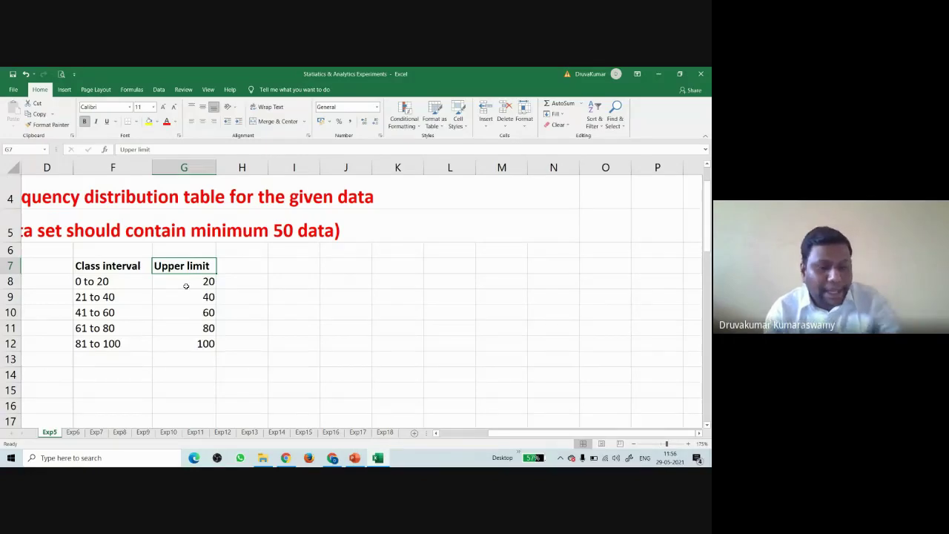
pyautogui.hotkey('ctrl', 'c')
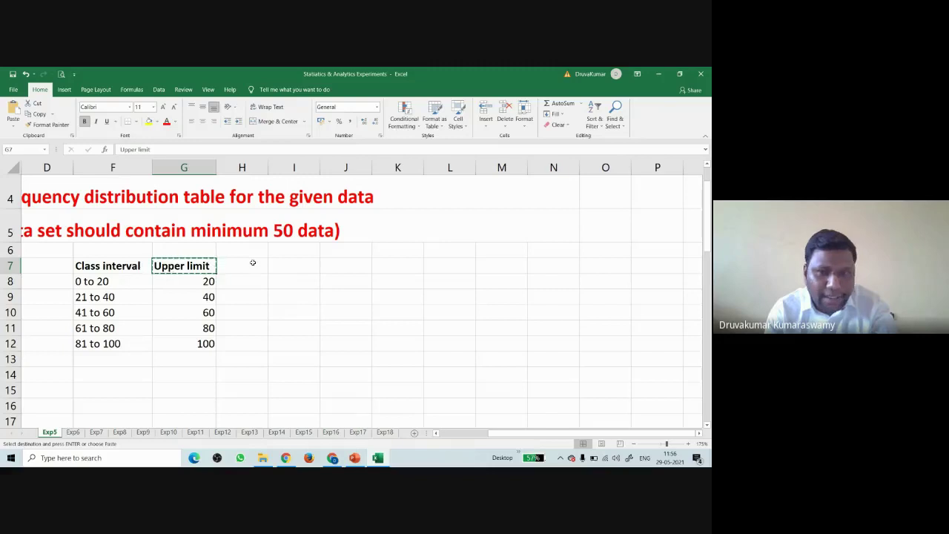
pyautogui.click(492, 273)
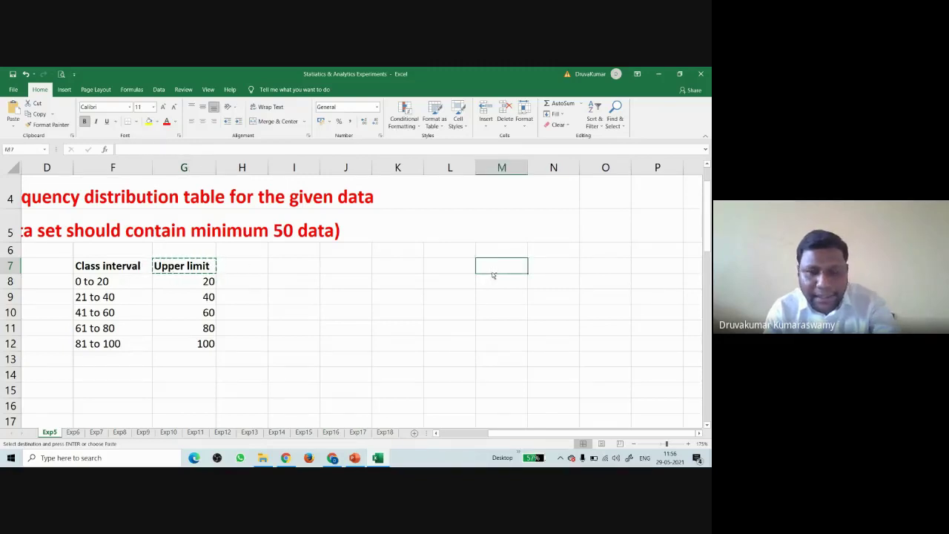
pyautogui.hotkey('ctrl', 'v')
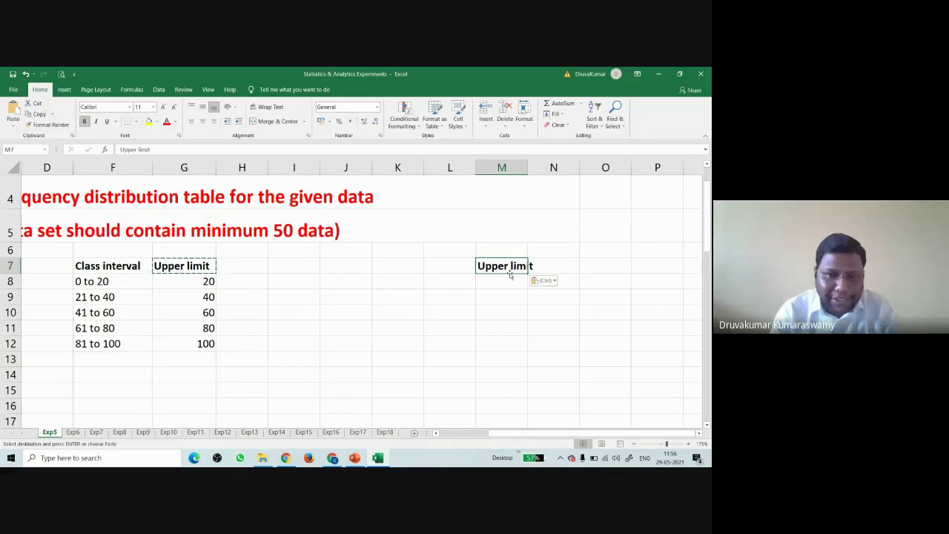
# Step: Copy the Class interval header from cell F7 into cell L7
pyautogui.click(117, 266)
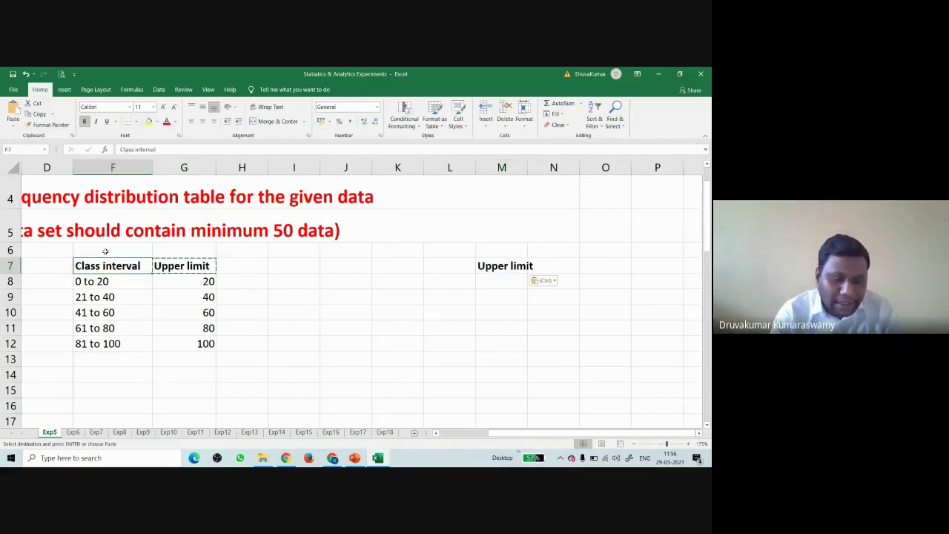
pyautogui.rightClick(123, 261)
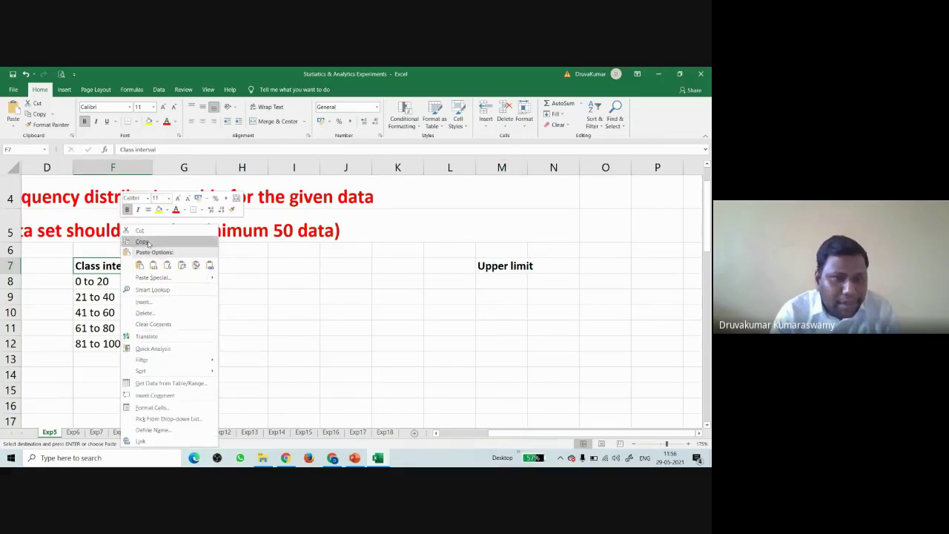
pyautogui.click(142, 242)
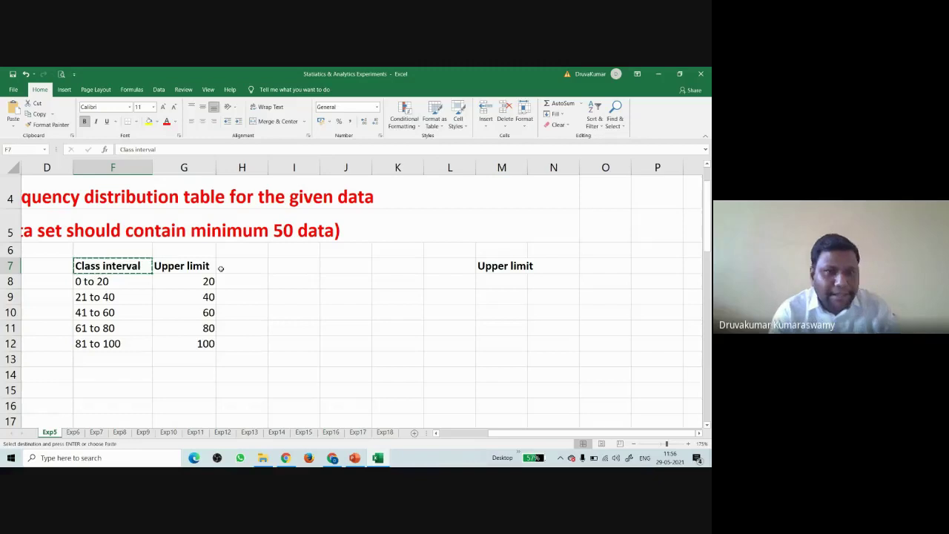
pyautogui.click(447, 266)
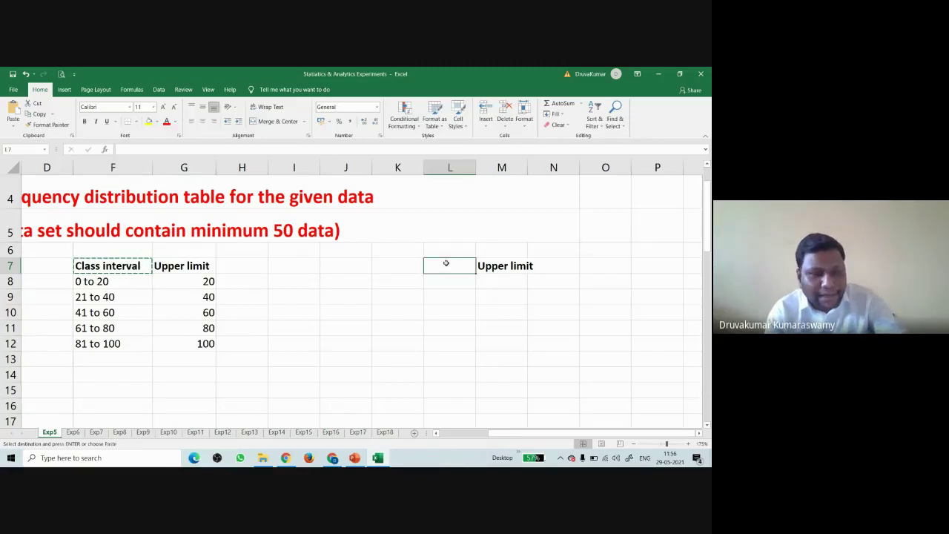
pyautogui.hotkey('ctrl', 'v')
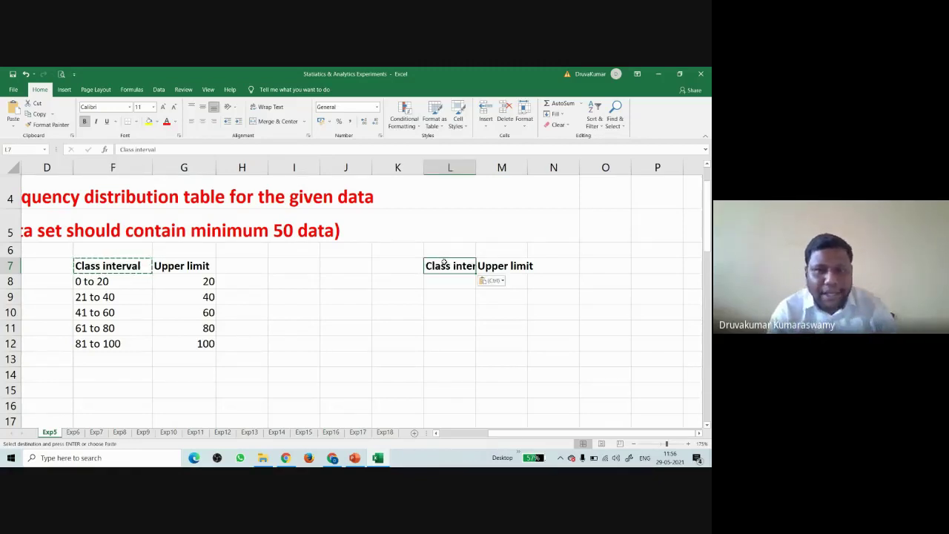
# Step: Move the copied Class interval header from cell L7 to cell L11
pyautogui.rightClick(440, 262)
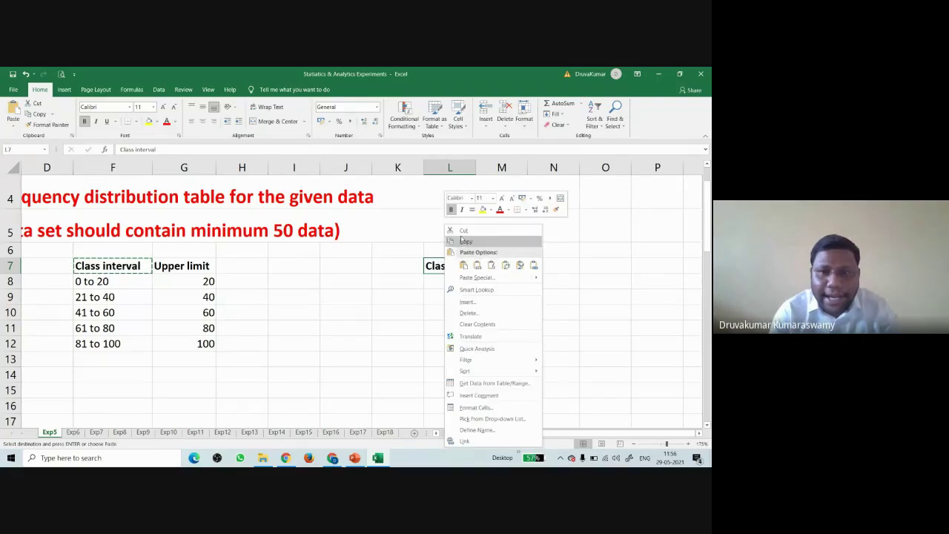
pyautogui.click(464, 265)
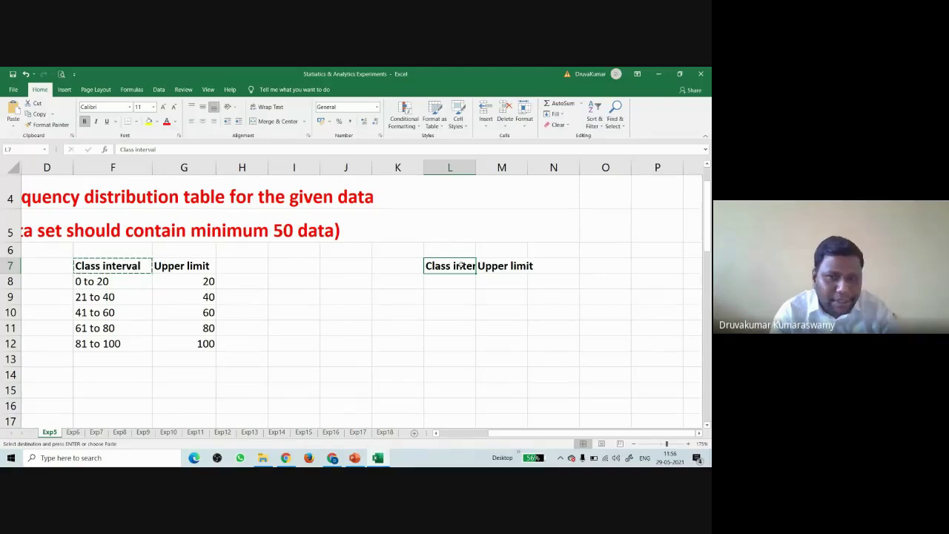
pyautogui.click(453, 308)
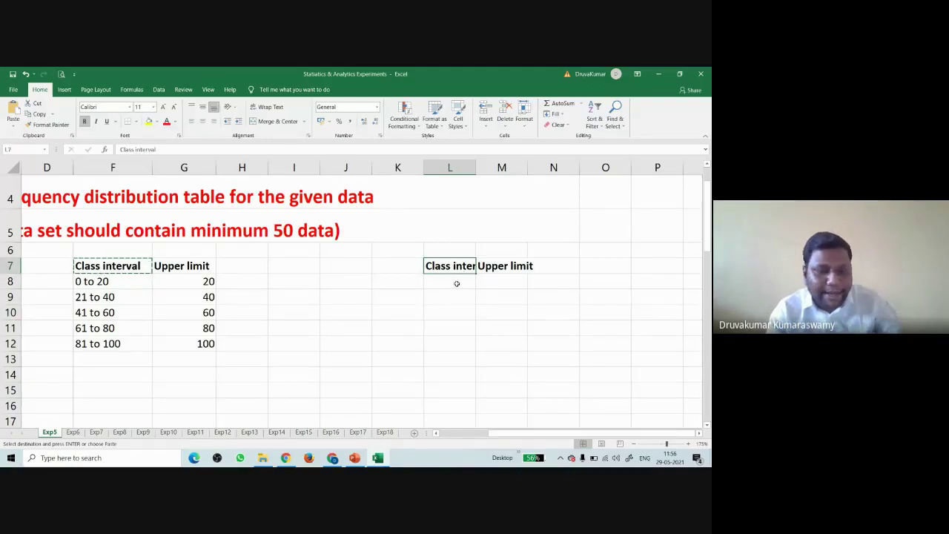
pyautogui.hotkey('ctrl', 'c')
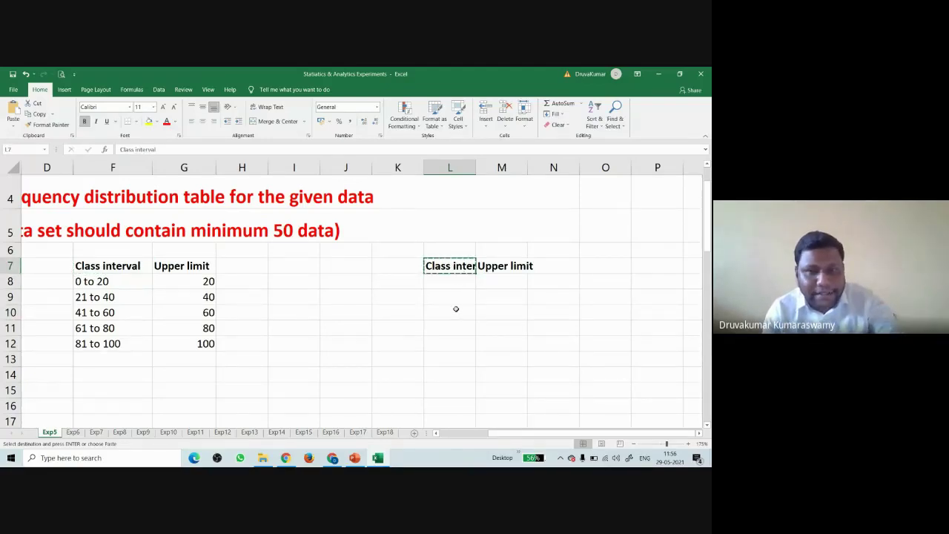
pyautogui.click(445, 331)
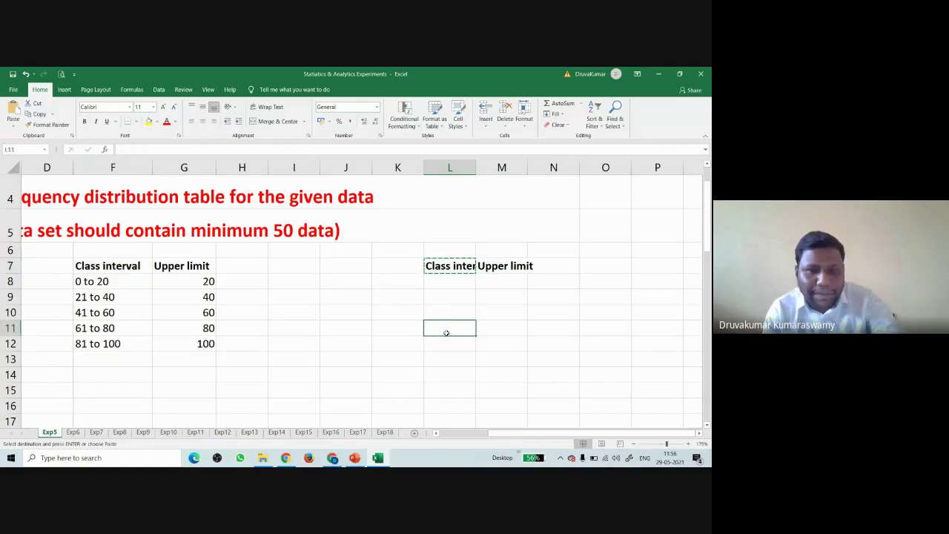
pyautogui.hotkey('ctrl', 'v')
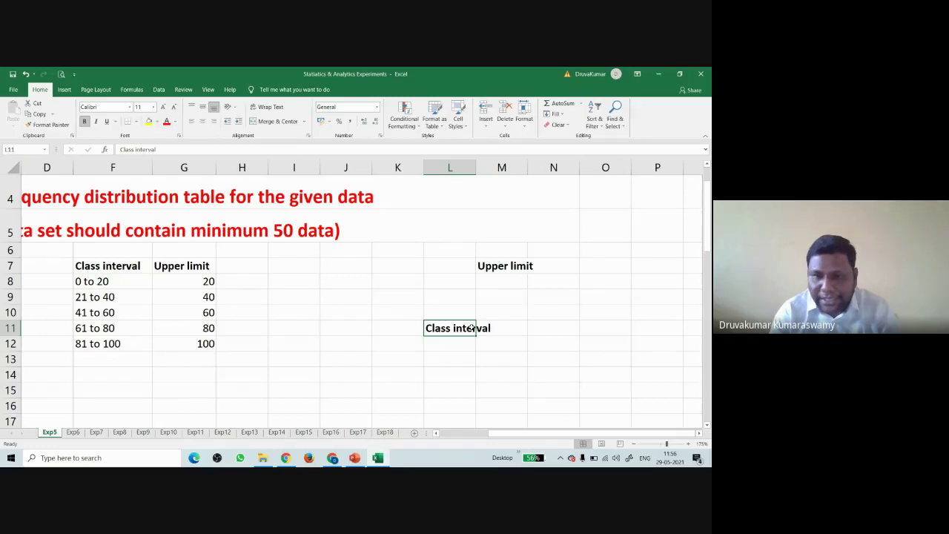
# Step: Move the copied Upper limit header from cell M7 to cell O11
pyautogui.click(505, 268)
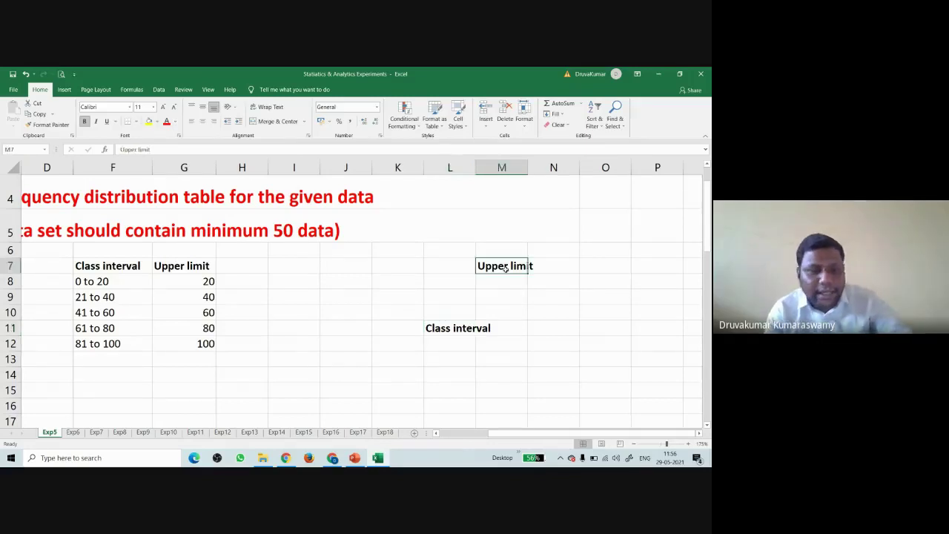
pyautogui.hotkey('ctrl', 'c')
pyautogui.click(601, 330)
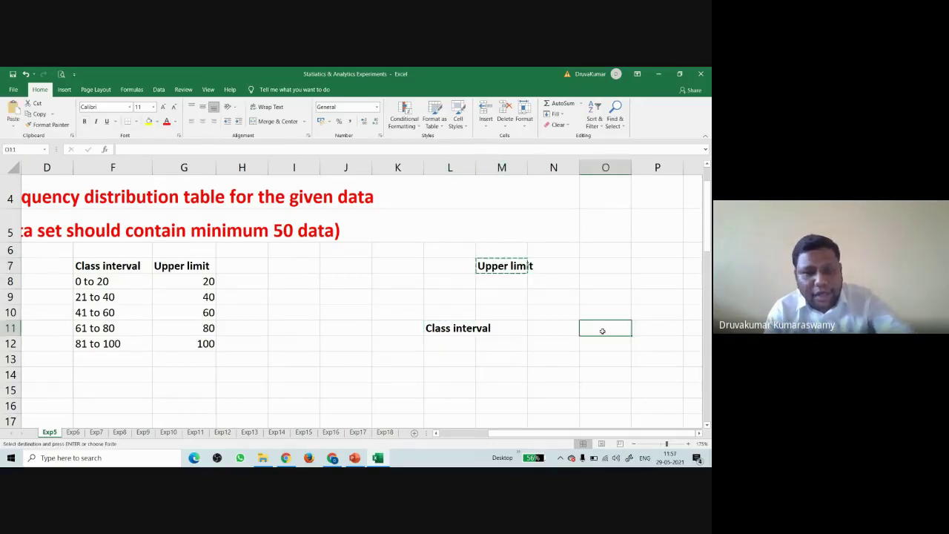
pyautogui.hotkey('ctrl', 'v')
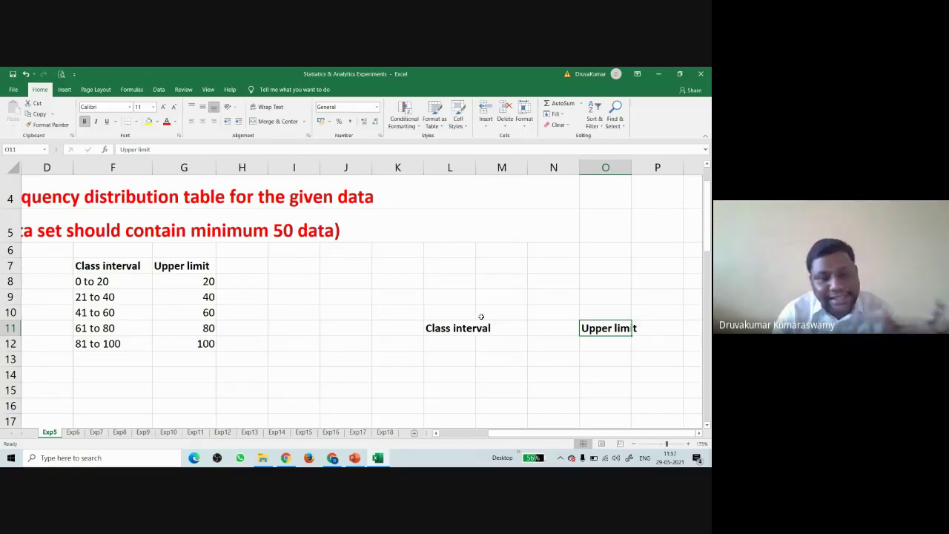
pyautogui.click(390, 321)
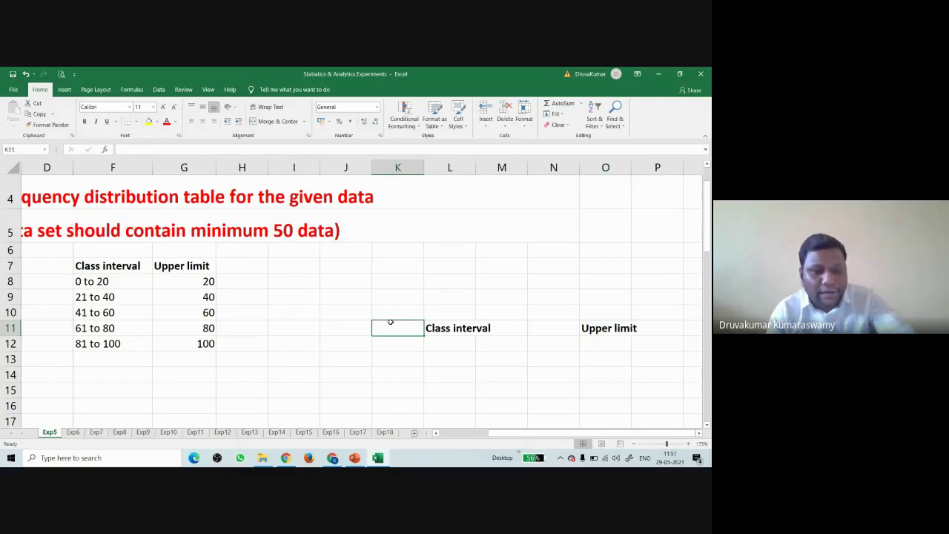
pyautogui.click(499, 340)
pyautogui.click(481, 331)
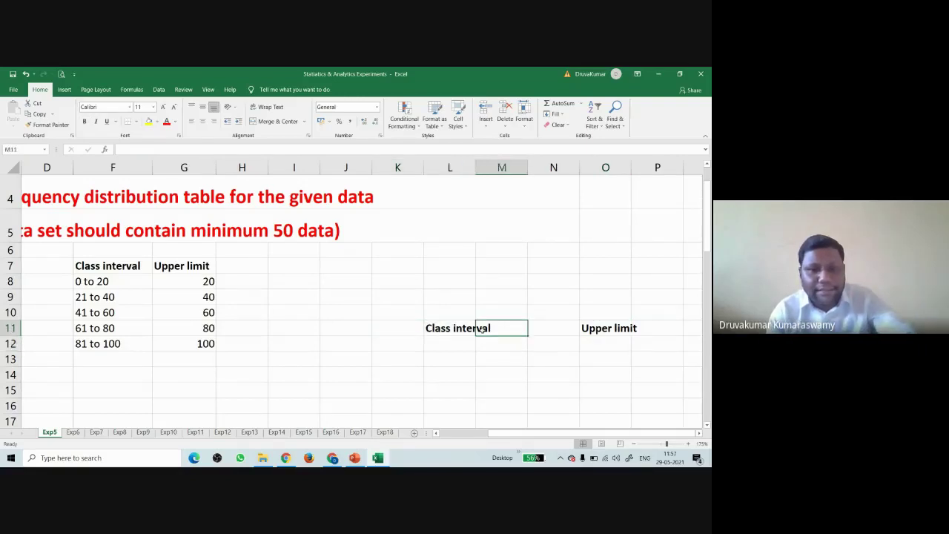
pyautogui.moveTo(26, 186); pyautogui.dragTo(259, 339)
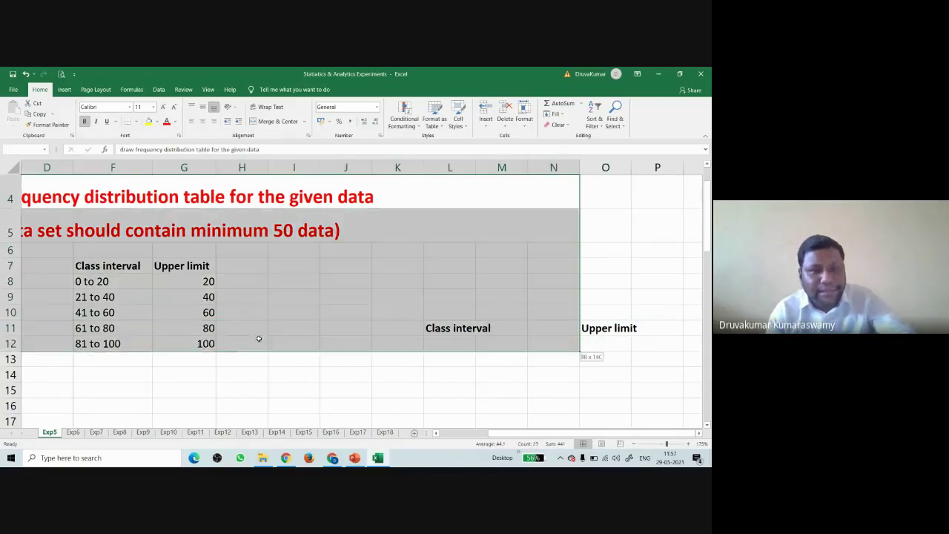
pyautogui.click(208, 338)
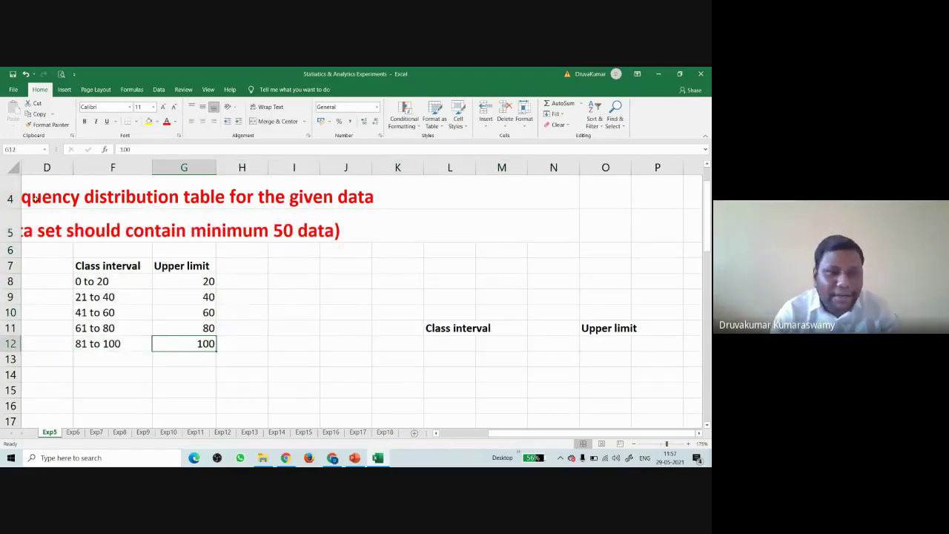
pyautogui.moveTo(35, 199); pyautogui.dragTo(583, 354)
pyautogui.click(545, 372)
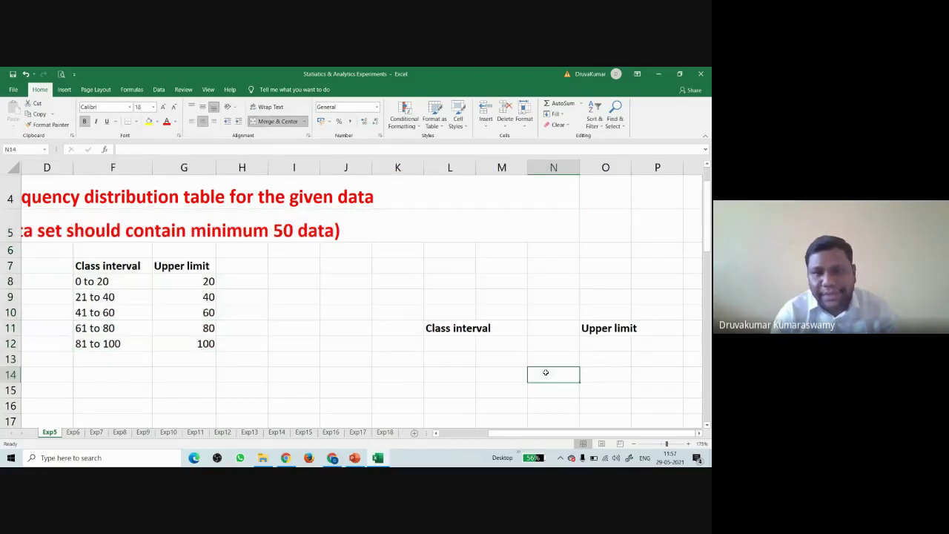
pyautogui.rightClick(639, 359)
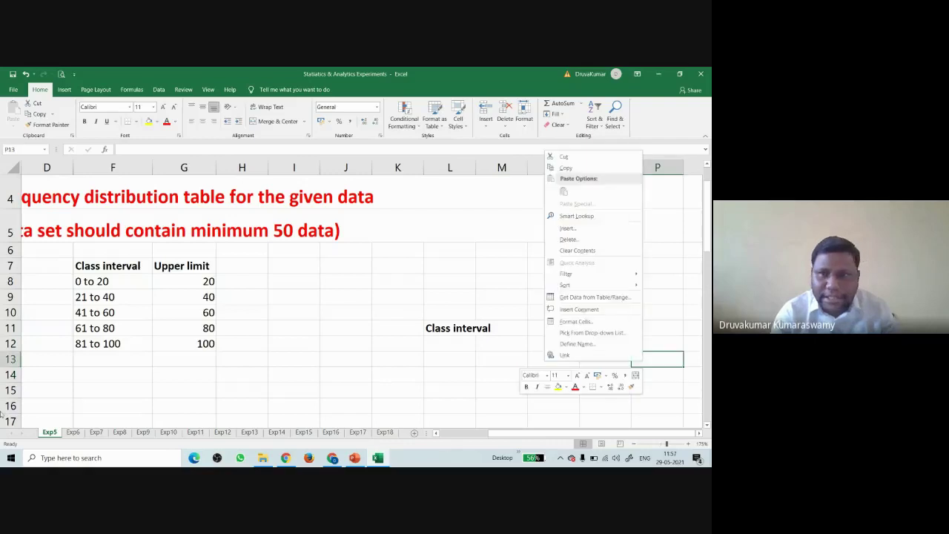
pyautogui.press('Escape')
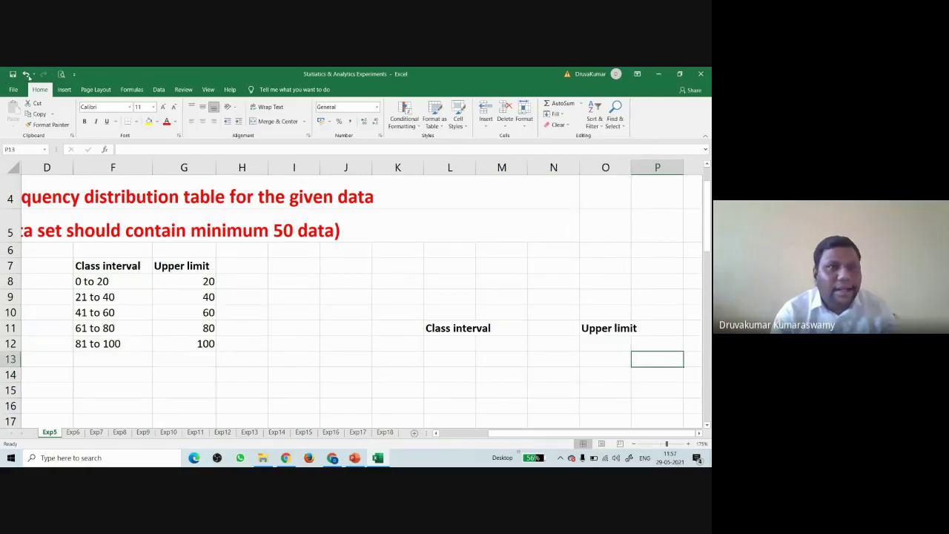
# Step: Undo the moves and pastes of the Class interval and Upper limit header copies, leaving only the original headers
pyautogui.click(25, 74)
pyautogui.click(25, 74)
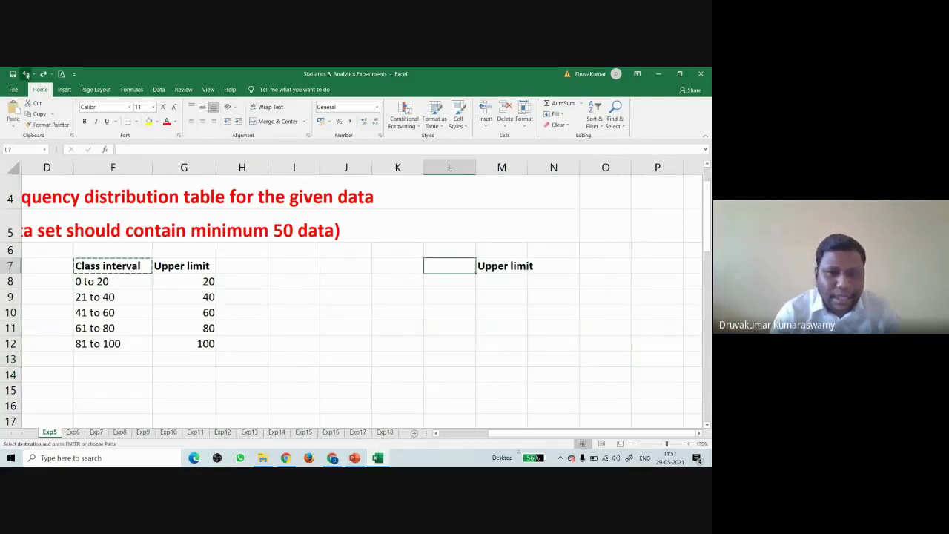
pyautogui.click(25, 74)
pyautogui.click(25, 74)
pyautogui.click(25, 74)
pyautogui.click(25, 74)
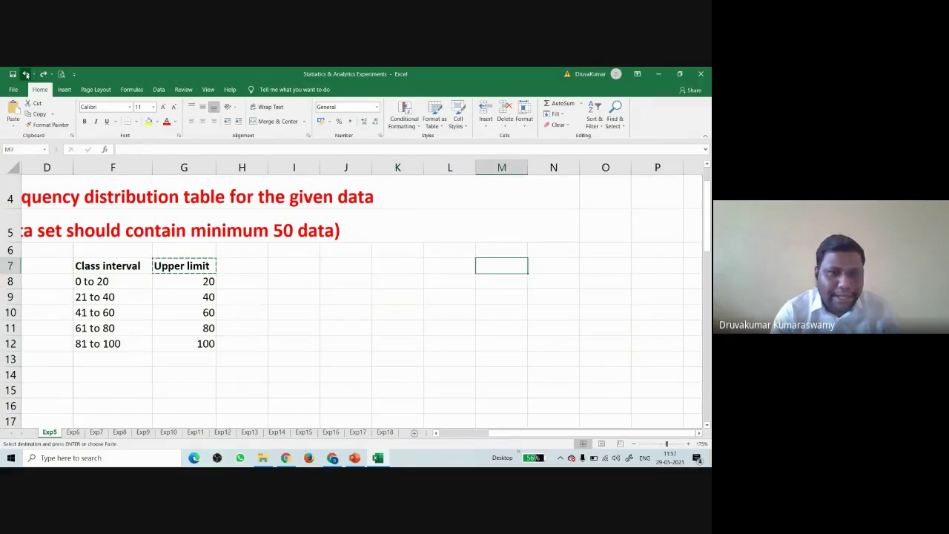
# Step: Examine the student marks list in columns A and B and the class interval table in columns F and G
pyautogui.scroll(-3, 126, 165)
pyautogui.scroll(-4, 252, 289)
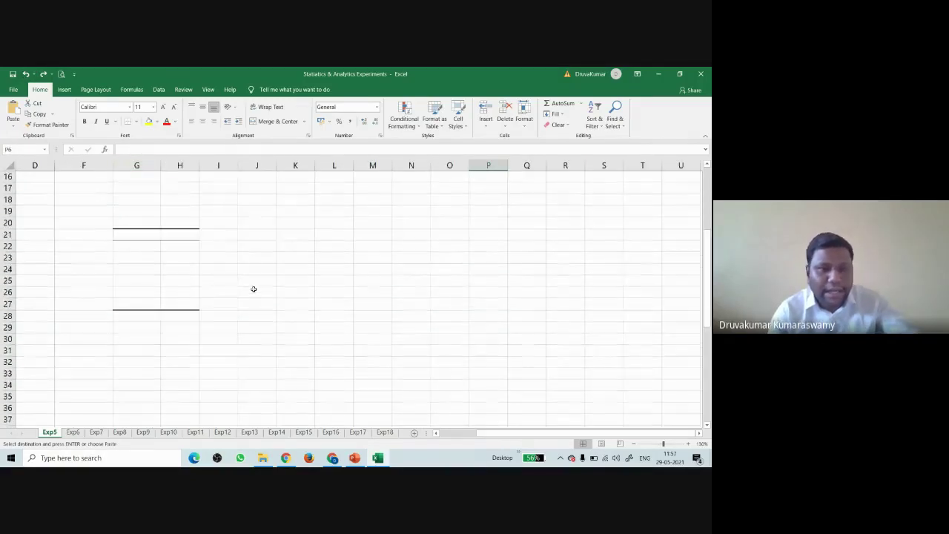
pyautogui.moveTo(570, 432); pyautogui.dragTo(445, 432)
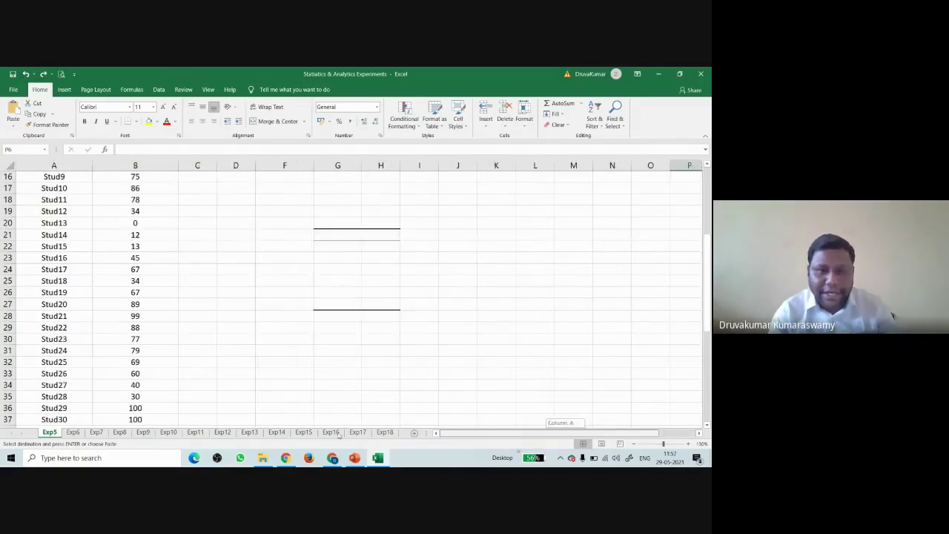
pyautogui.scroll(5, 193, 311)
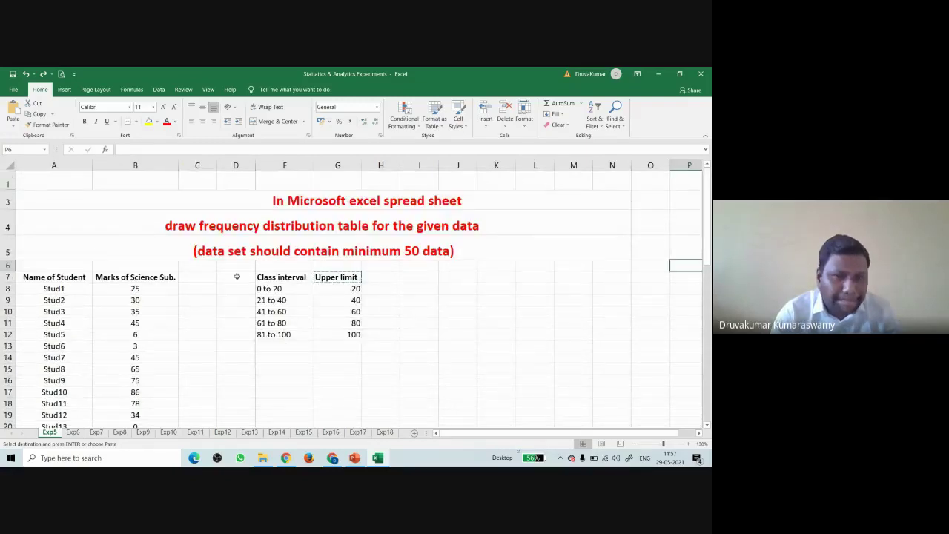
pyautogui.moveTo(278, 275); pyautogui.dragTo(371, 343)
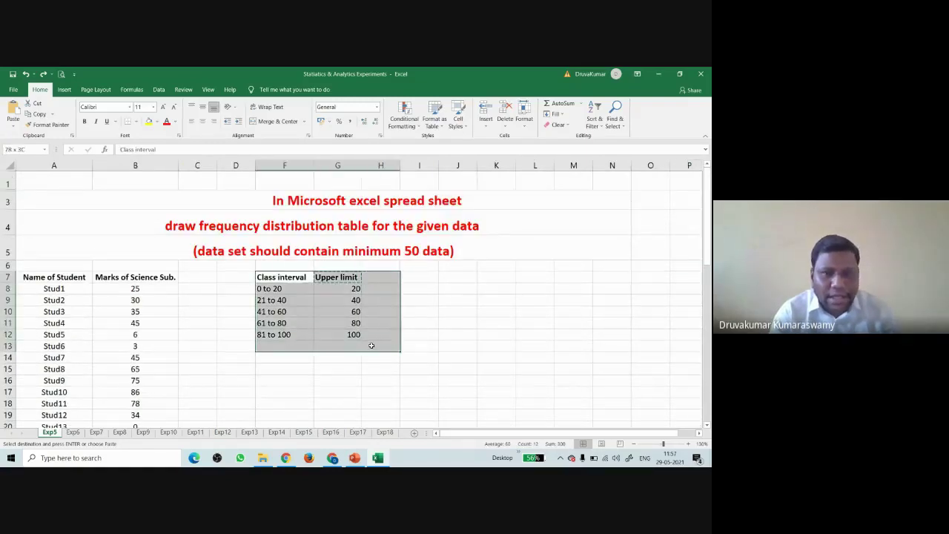
pyautogui.click(321, 345)
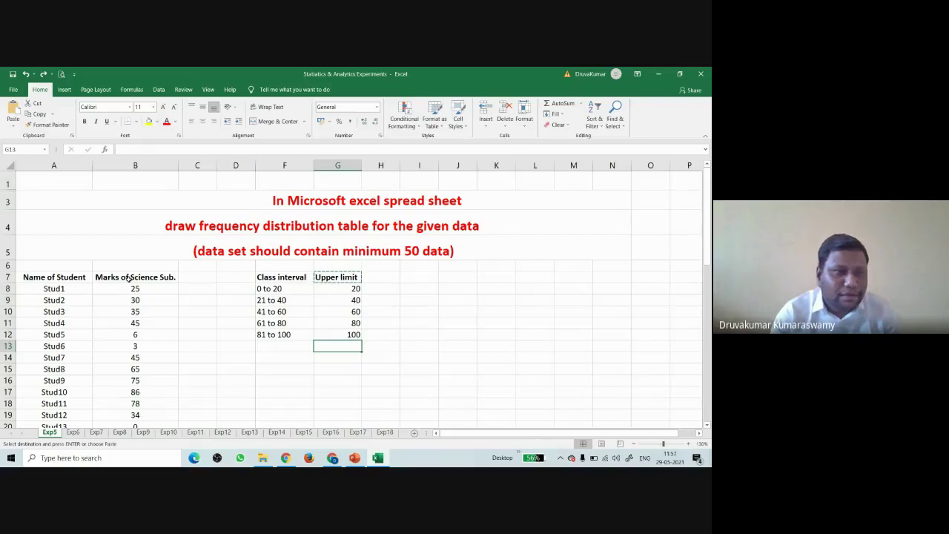
pyautogui.scroll(-1, 78, 238)
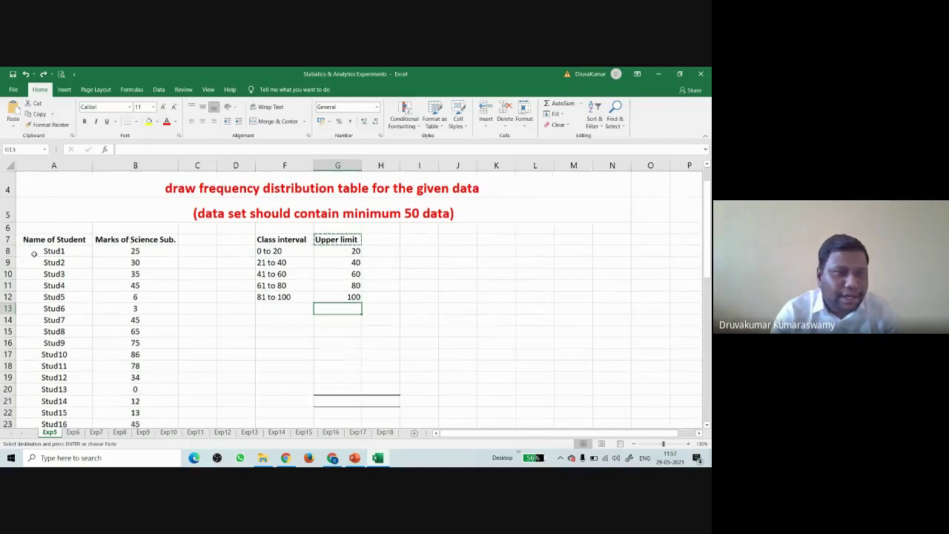
# Step: Enter the header Name of the Student in cell J7 and widen column J to fit the text
pyautogui.click(460, 242)
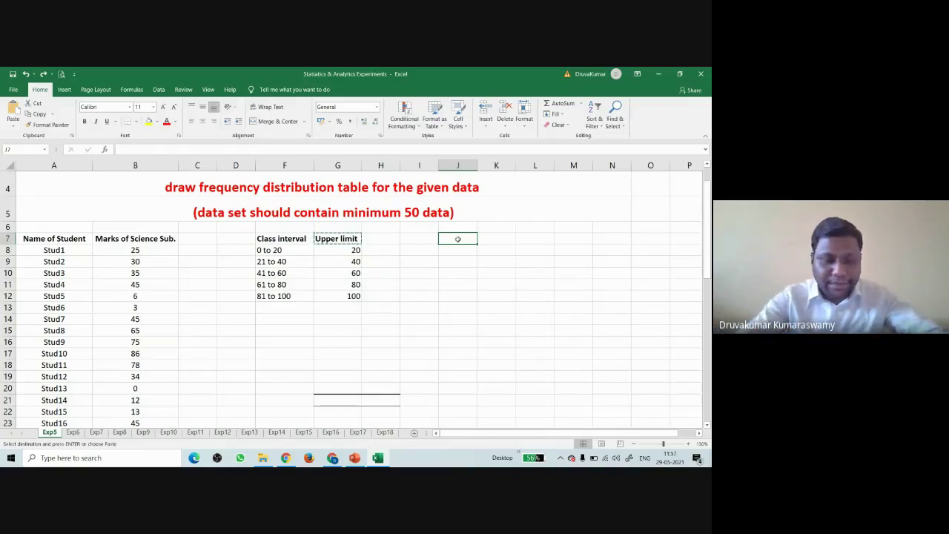
pyautogui.write('Nam')
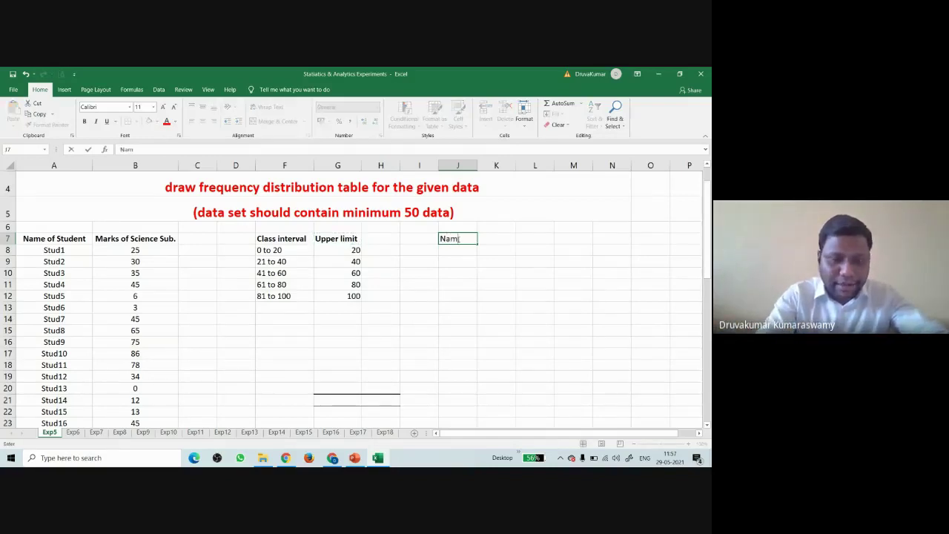
pyautogui.write('e of th')
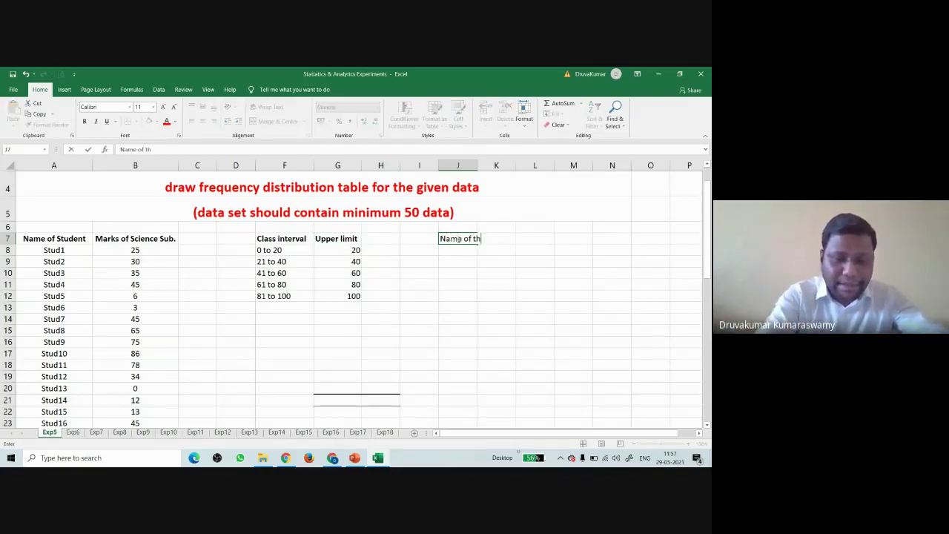
pyautogui.write('e Student')
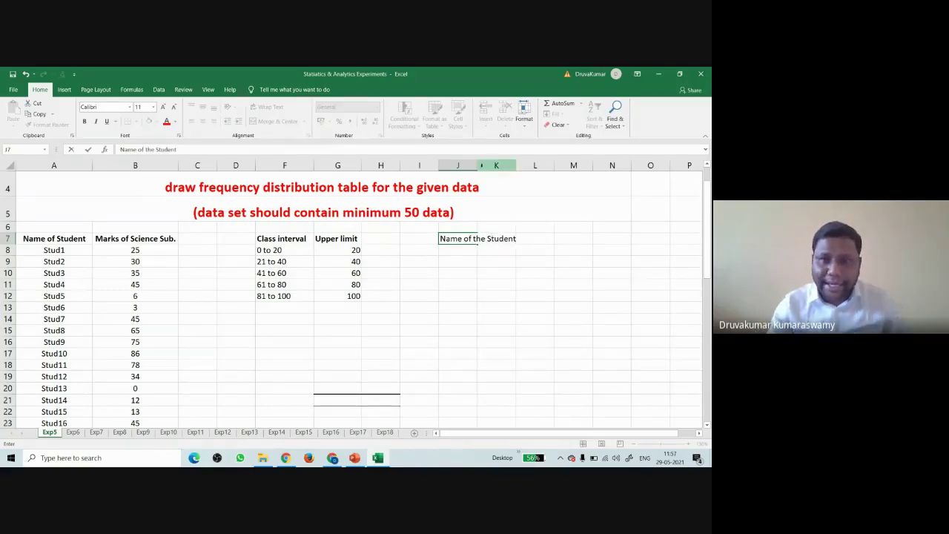
pyautogui.click(469, 271)
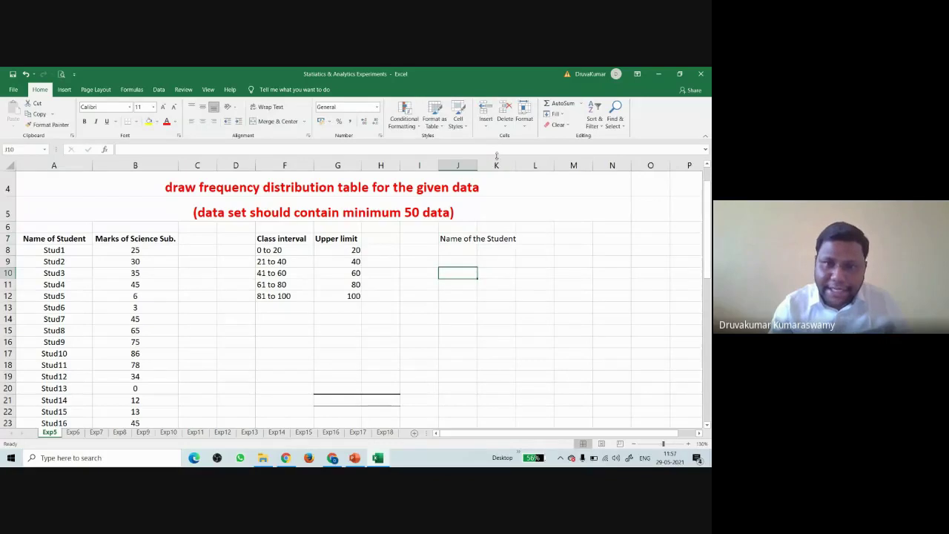
pyautogui.moveTo(477, 166); pyautogui.dragTo(519, 166)
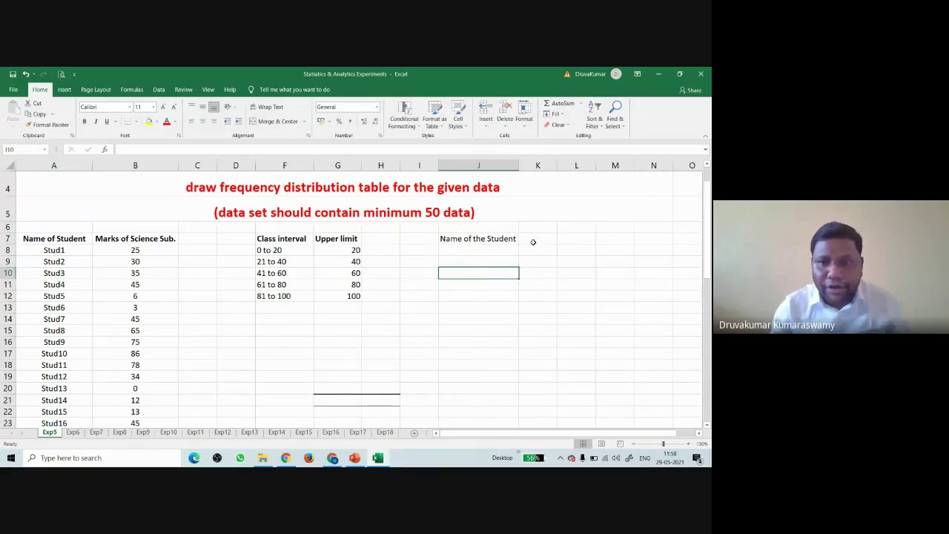
# Step: Widen column J further so it leaves extra room beside the Name of the Student header
pyautogui.click(520, 165)
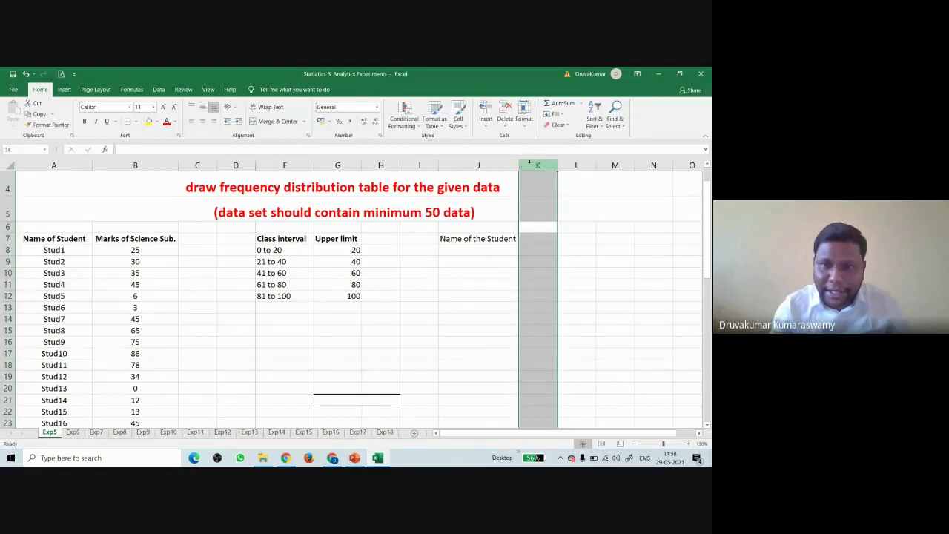
pyautogui.hotkey('ctrl', 'Home')
pyautogui.moveTo(519, 165); pyautogui.dragTo(539, 165)
# Step: Enter the header Marks in Maths in cell K7 and widen column K to fit the text
pyautogui.click(543, 238)
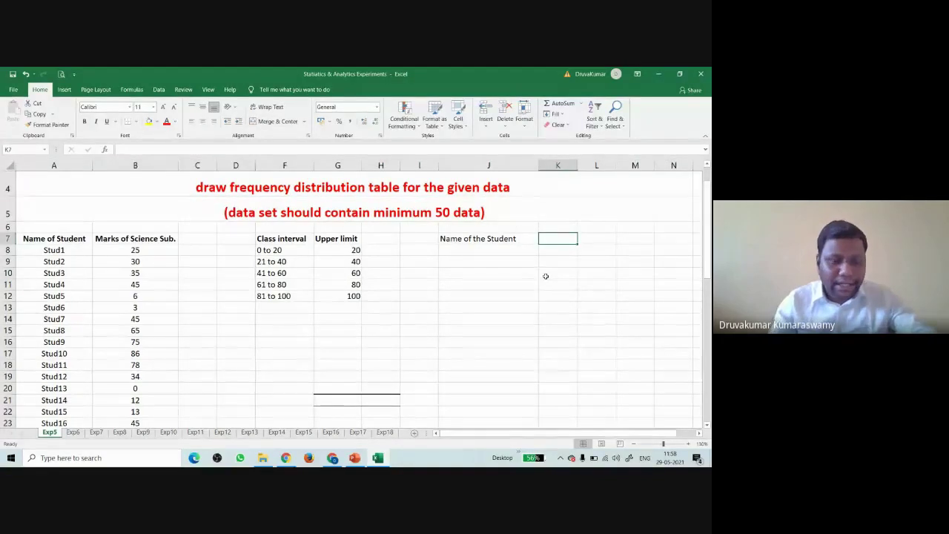
pyautogui.write('Mark')
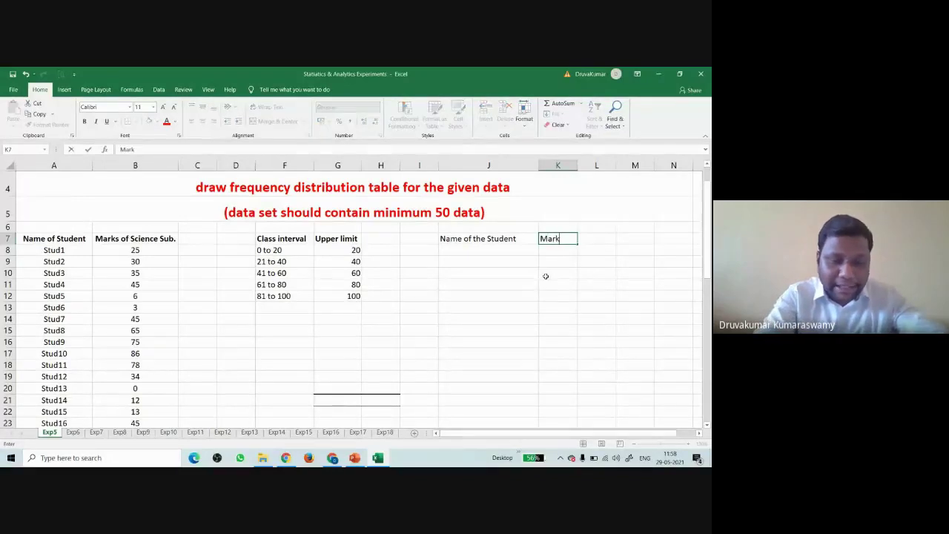
pyautogui.write('s in Maths')
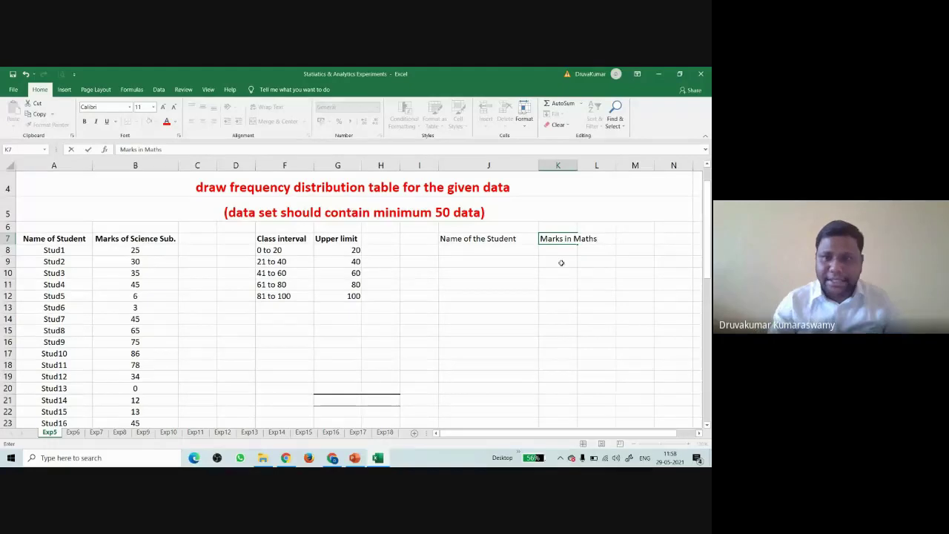
pyautogui.click(627, 251)
pyautogui.moveTo(574, 166); pyautogui.dragTo(602, 166)
# Step: Enter Student-1 in cell J8 as the first entry under the Name of the Student header
pyautogui.click(491, 249)
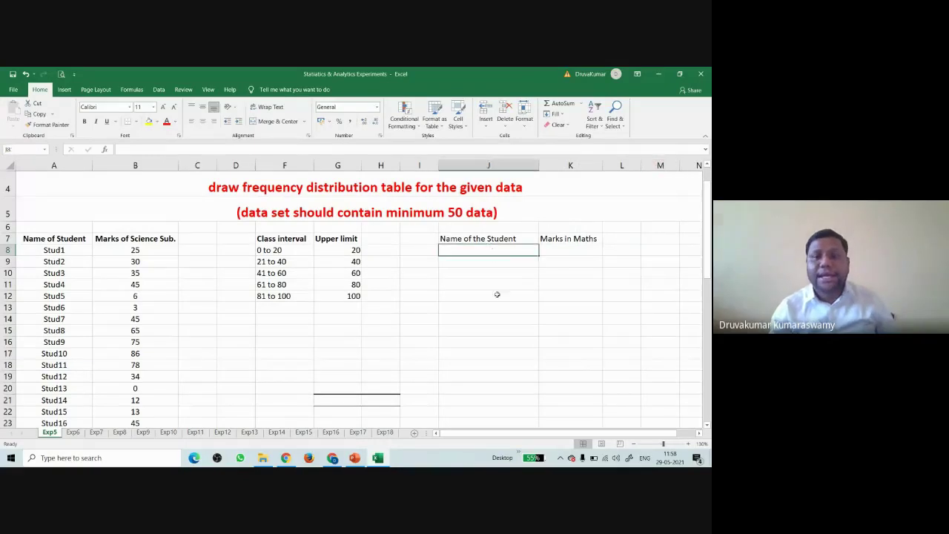
pyautogui.hotkey('ctrl', 's')
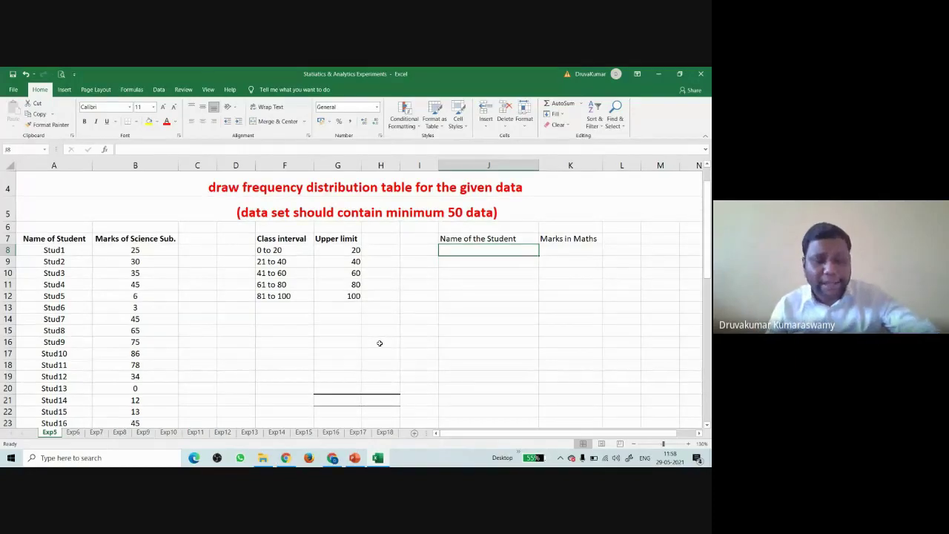
pyautogui.write('St')
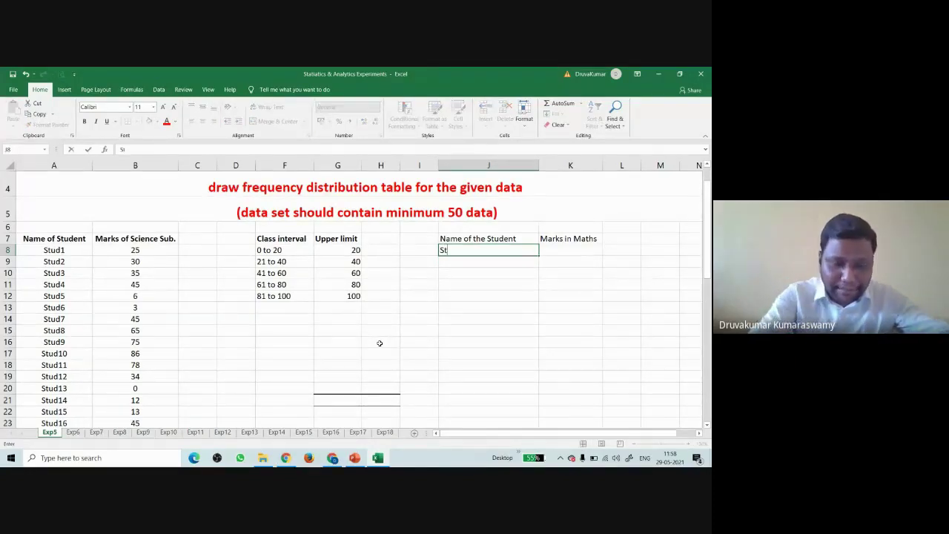
pyautogui.write('udent-')
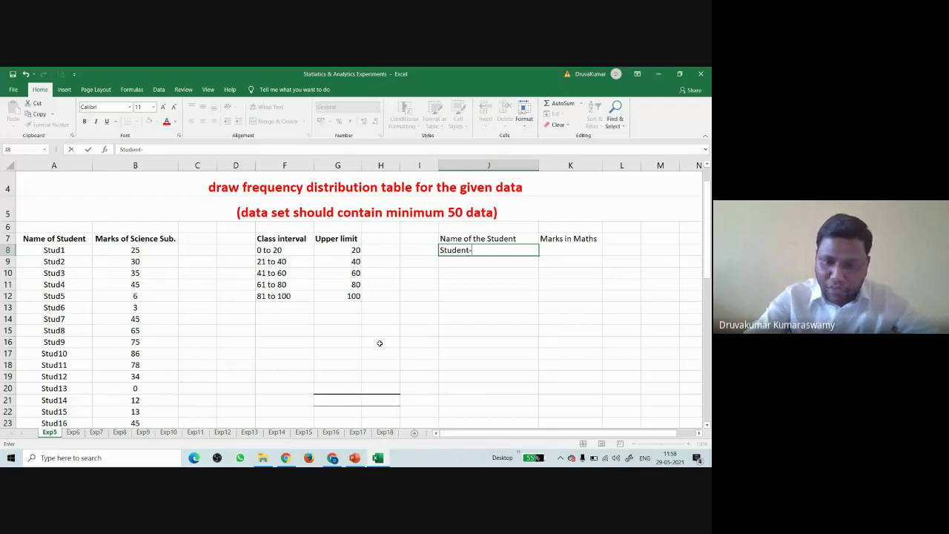
pyautogui.write('1')
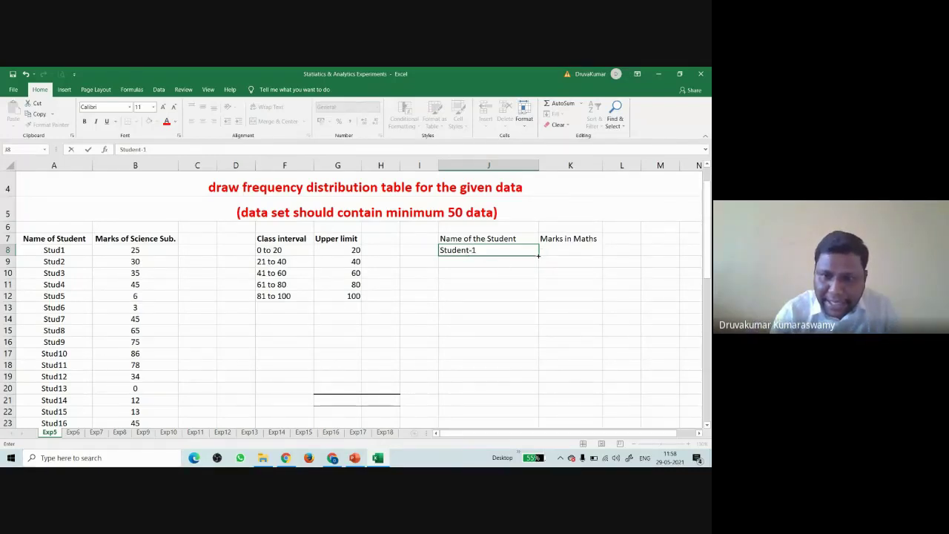
pyautogui.click(486, 274)
# Step: Fill the name series from J8 down to J57, Student-1 to Student-50, and repeat the fill once
pyautogui.click(482, 247)
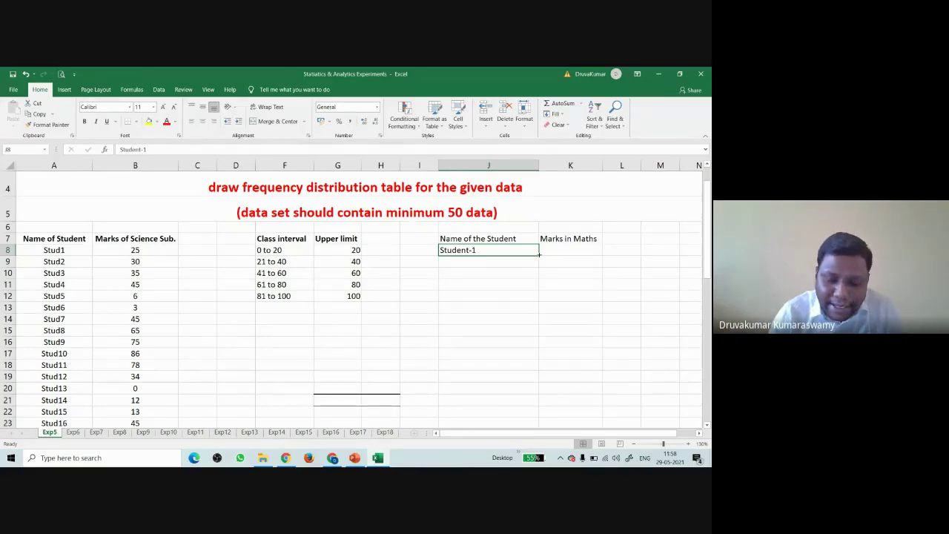
pyautogui.moveTo(539, 255); pyautogui.dragTo(526, 410)
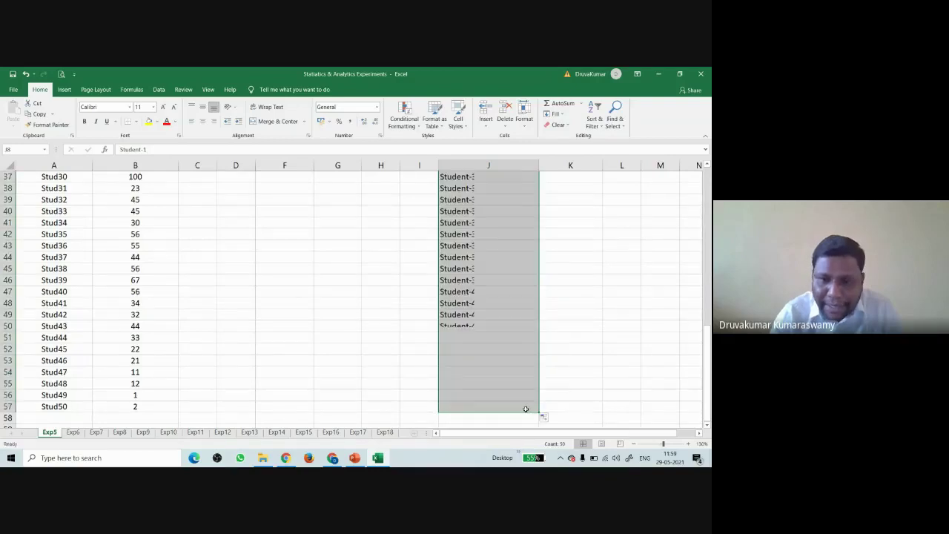
pyautogui.scroll(9, 511, 340)
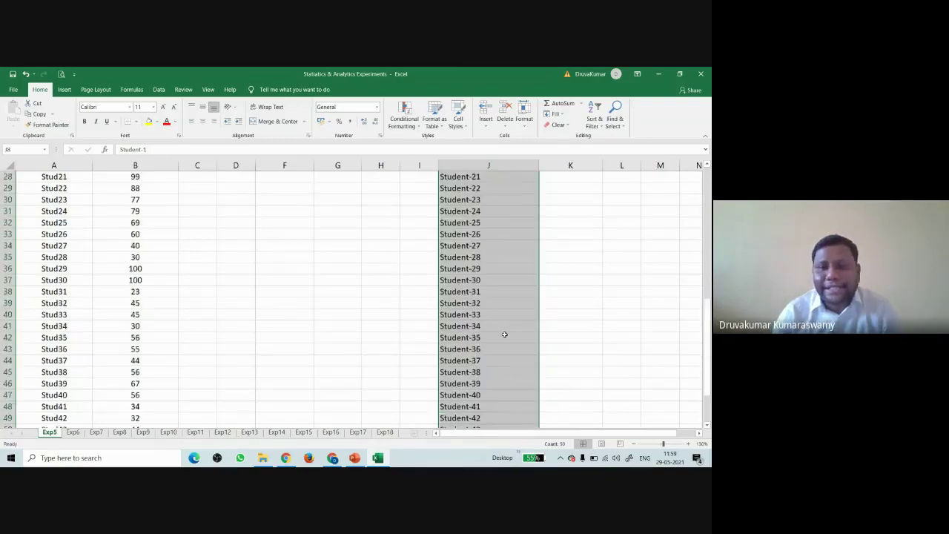
pyautogui.scroll(3, 505, 334)
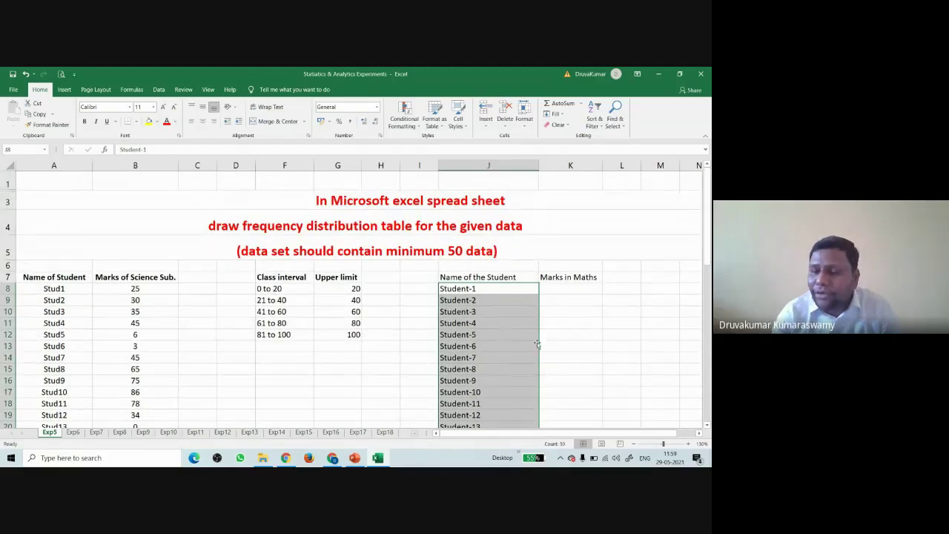
pyautogui.click(494, 289)
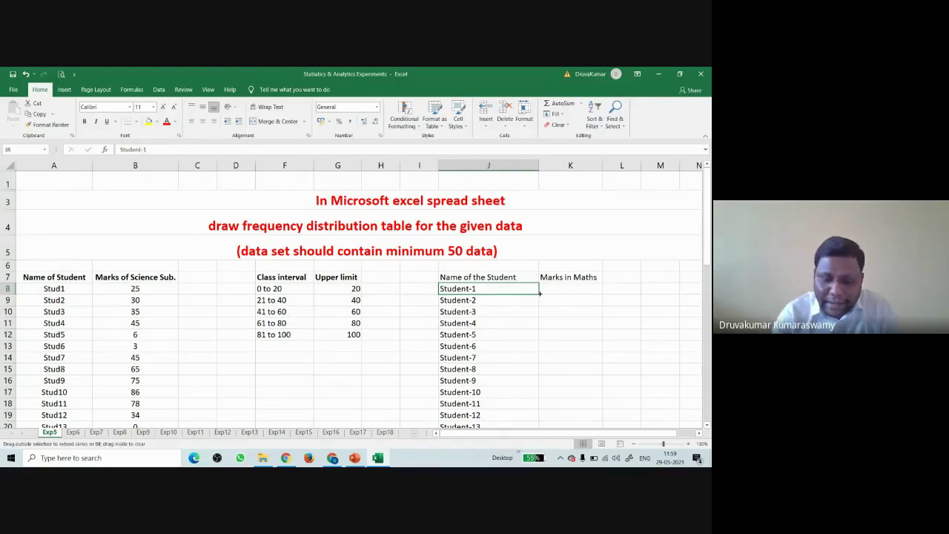
pyautogui.moveTo(539, 293)
pyautogui.mouseDown()
pyautogui.moveTo(550, 359)
pyautogui.moveTo(542, 466)
pyautogui.moveTo(549, 386)
pyautogui.moveTo(536, 415)
pyautogui.mouseUp()
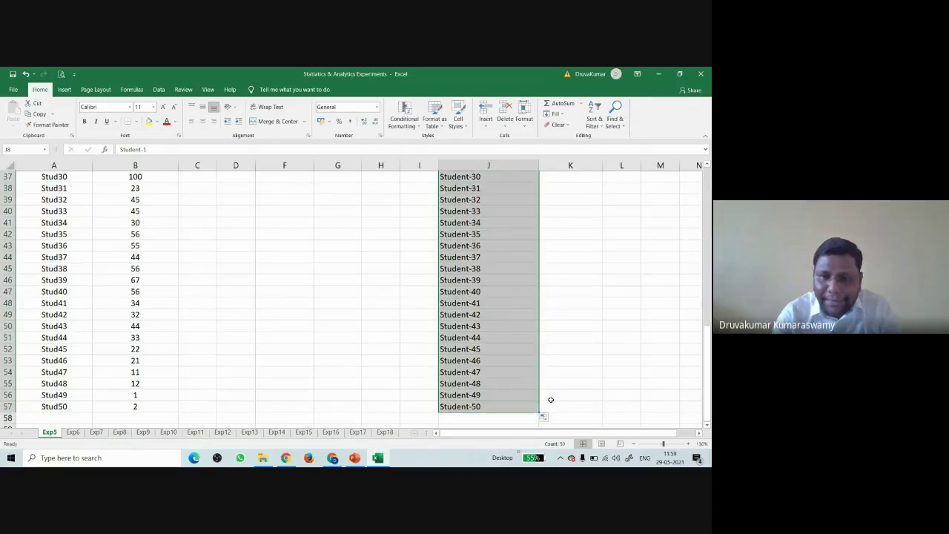
pyautogui.scroll(8, 495, 387)
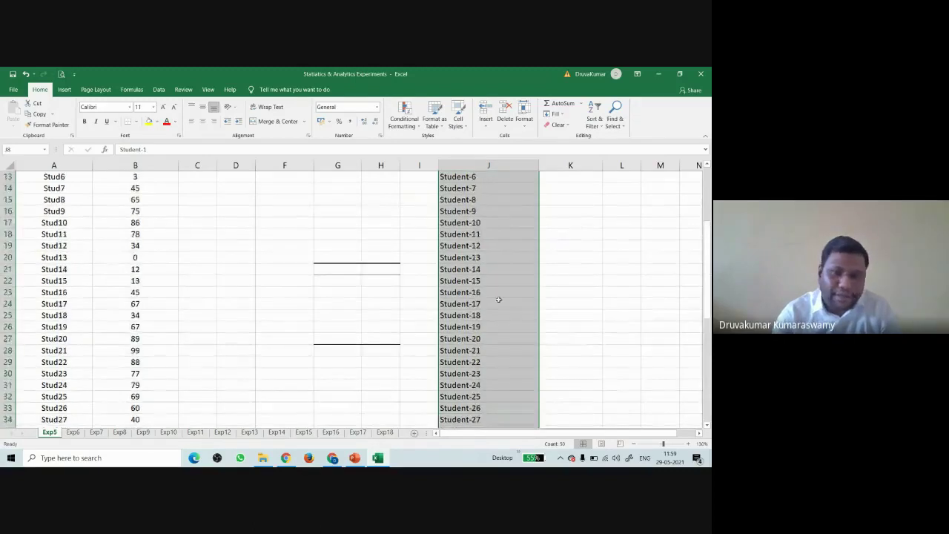
# Step: Enter the formula =RANDBETWEEN(0,100) in cell K8 to generate the first student's maths mark
pyautogui.scroll(4, 499, 299)
pyautogui.click(562, 289)
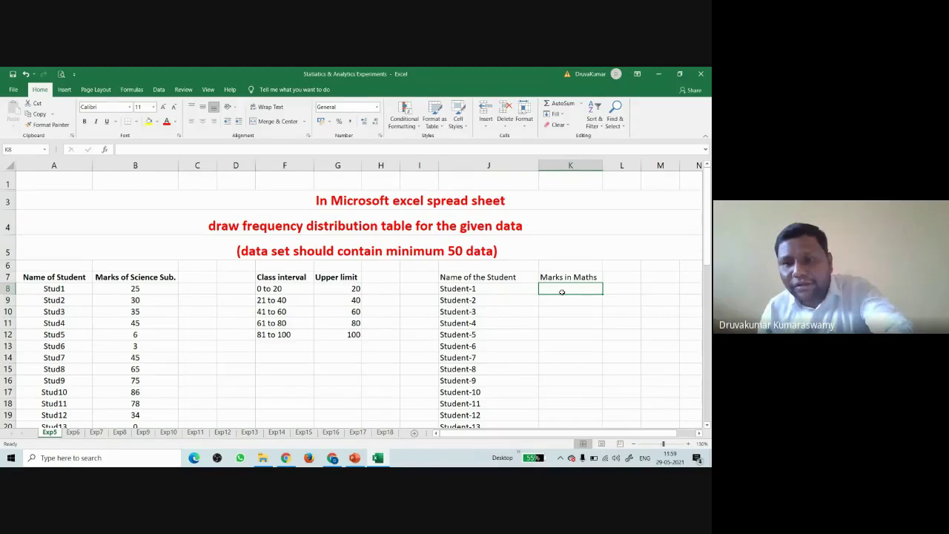
pyautogui.write('=ra')
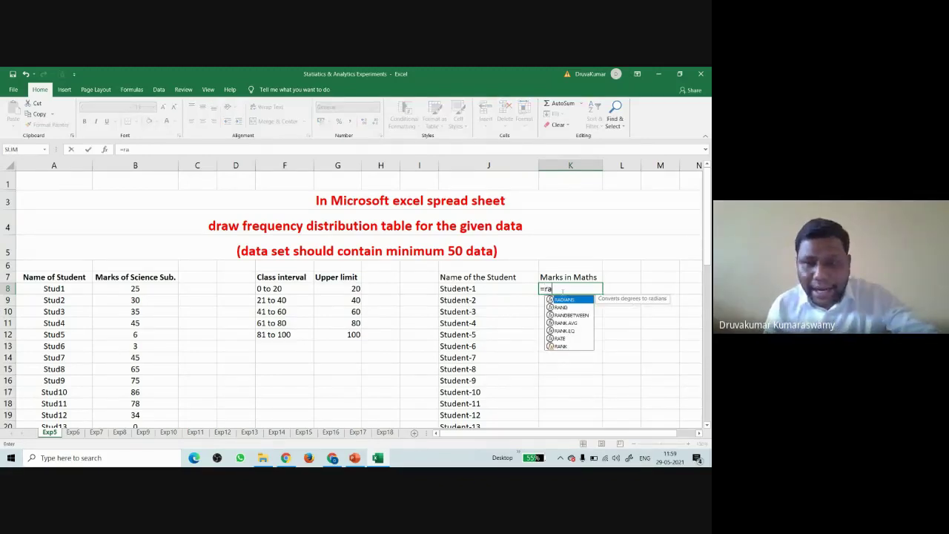
pyautogui.click(569, 315)
pyautogui.doubleClick(569, 315)
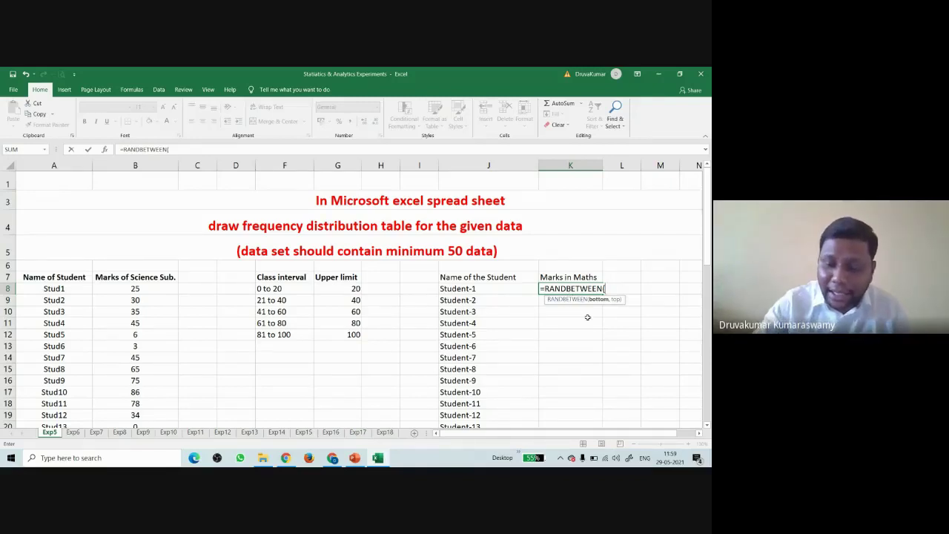
pyautogui.write('0,100')
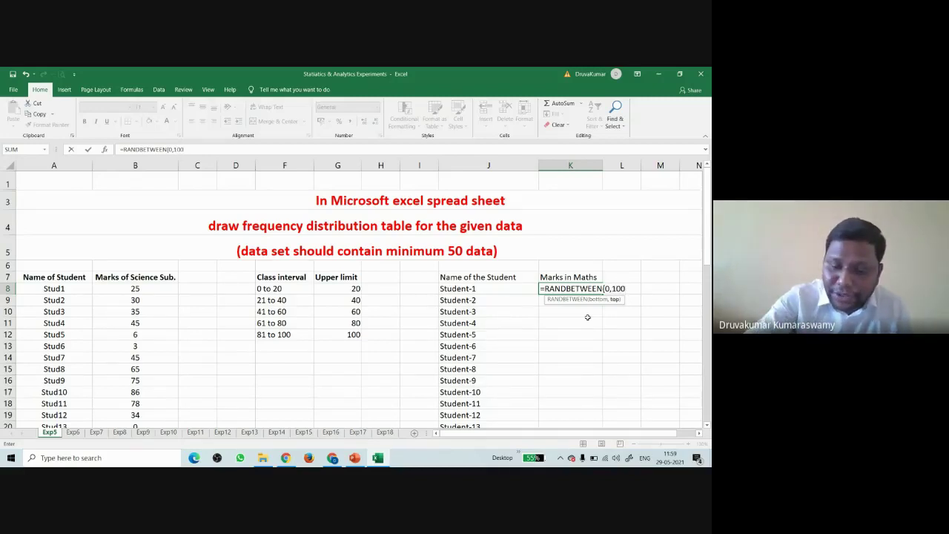
pyautogui.write(')')
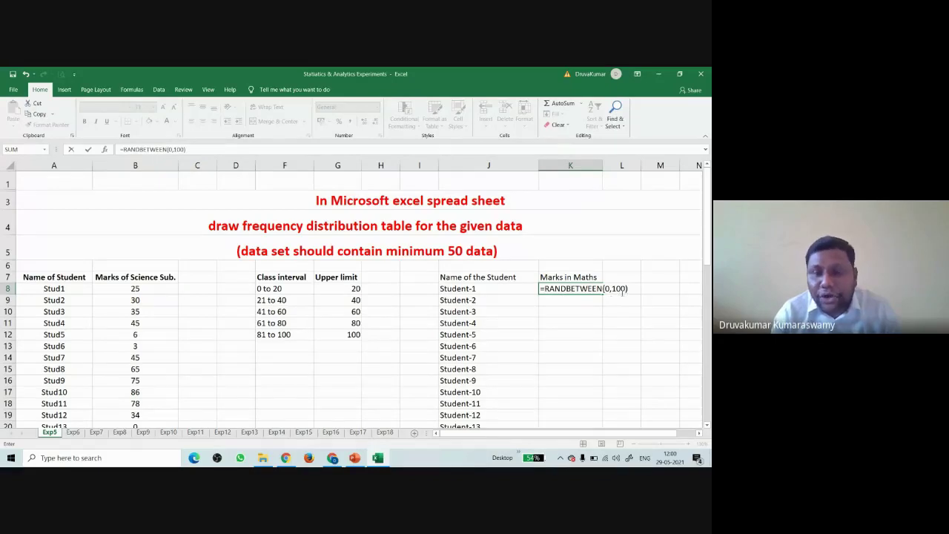
pyautogui.press('Return')
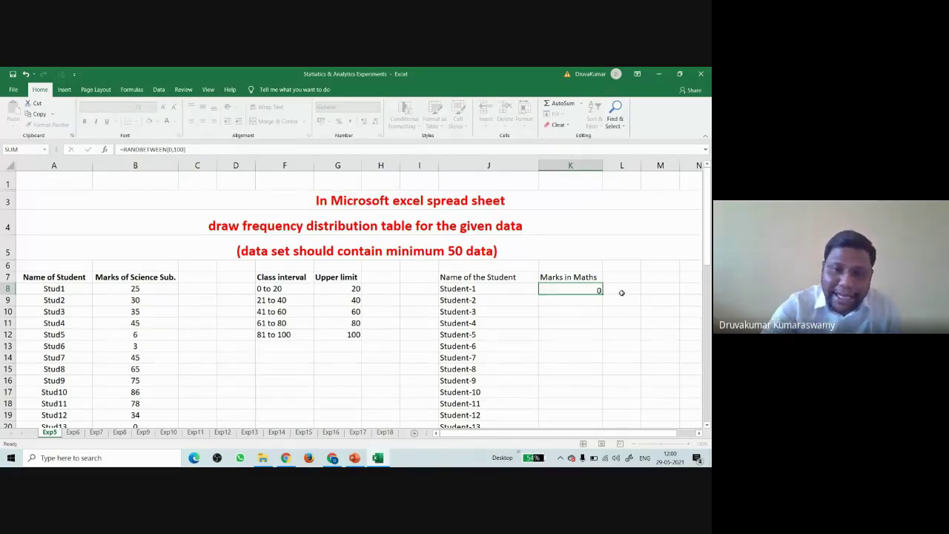
# Step: Fill the RANDBETWEEN formula from K8 down to K57 so every student has a maths mark
pyautogui.click(589, 289)
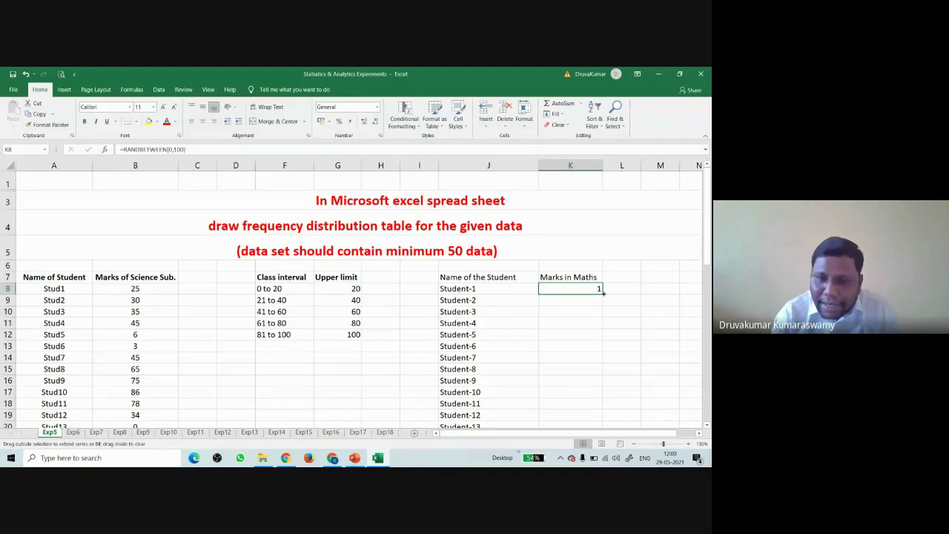
pyautogui.moveTo(603, 292); pyautogui.dragTo(591, 409)
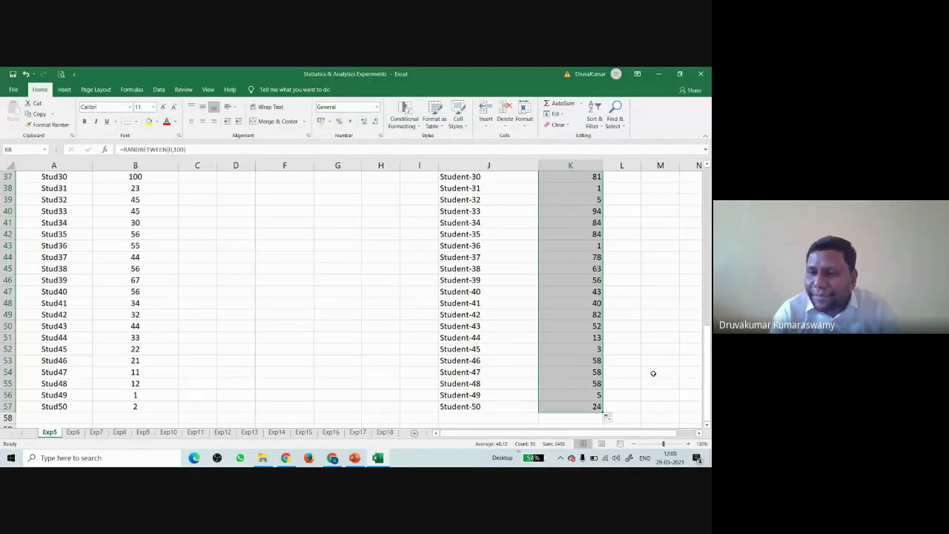
pyautogui.scroll(12, 653, 373)
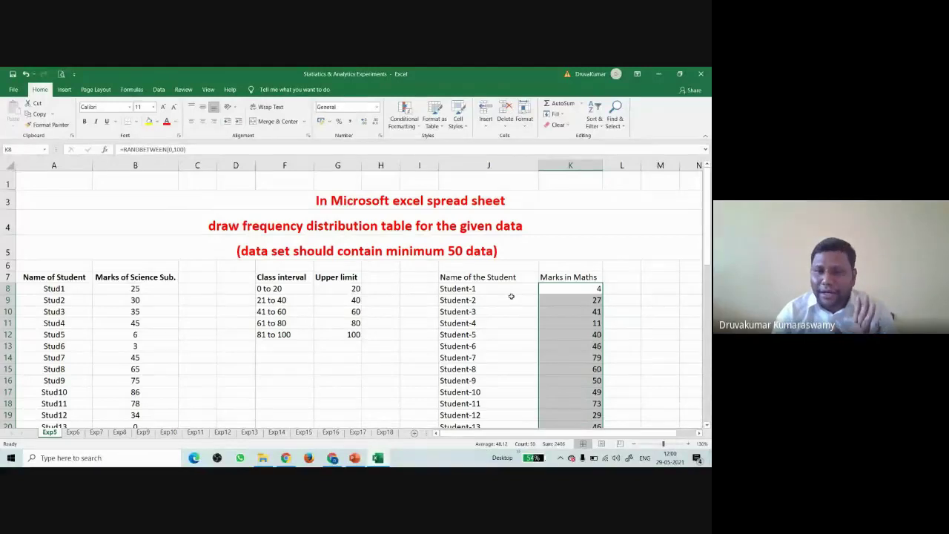
# Step: Examine the generated Marks in Maths beside the student names from row 8 down to row 57
pyautogui.click(589, 289)
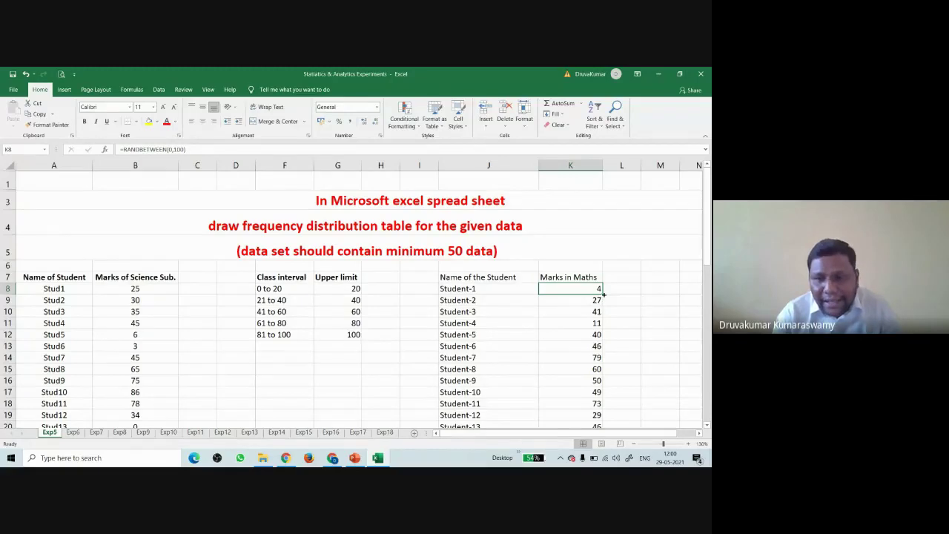
pyautogui.scroll(-12, 604, 294)
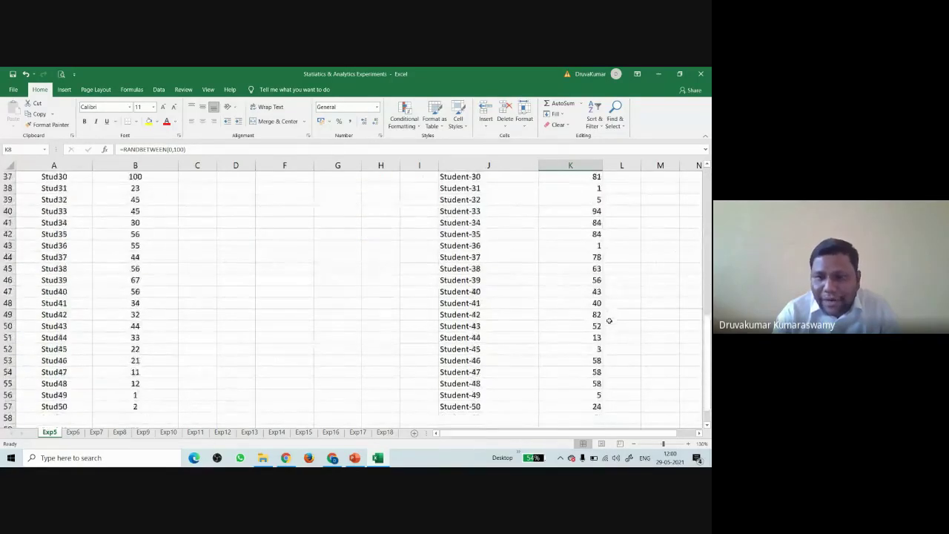
pyautogui.scroll(-3, 609, 321)
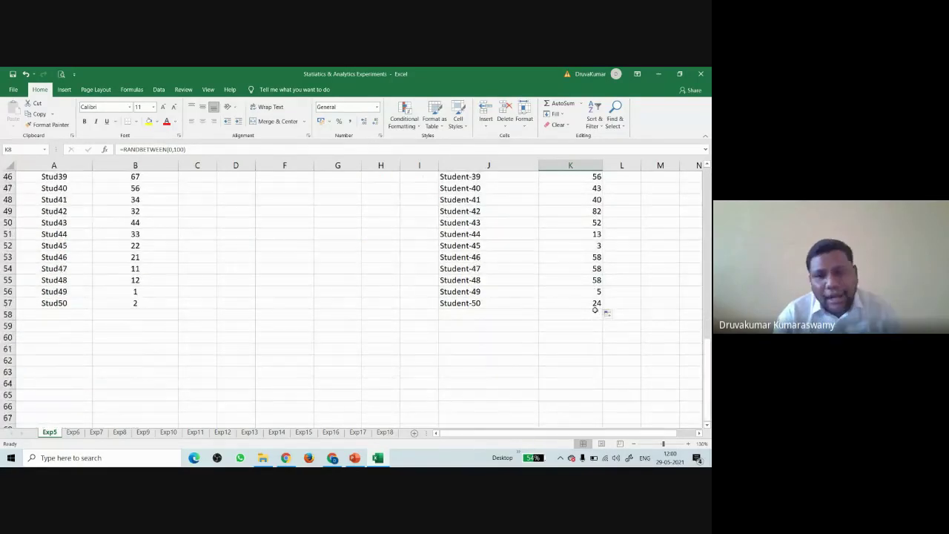
pyautogui.scroll(9, 594, 310)
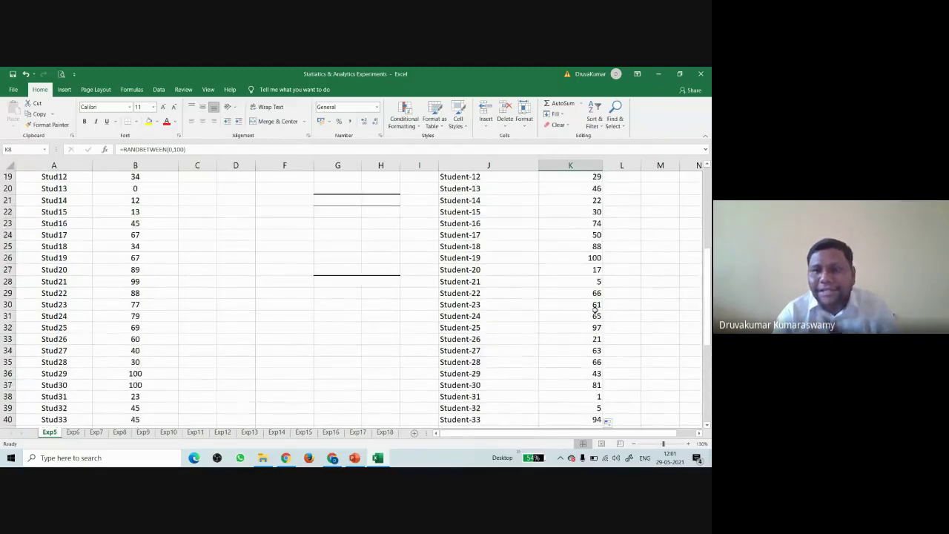
pyautogui.scroll(5, 596, 309)
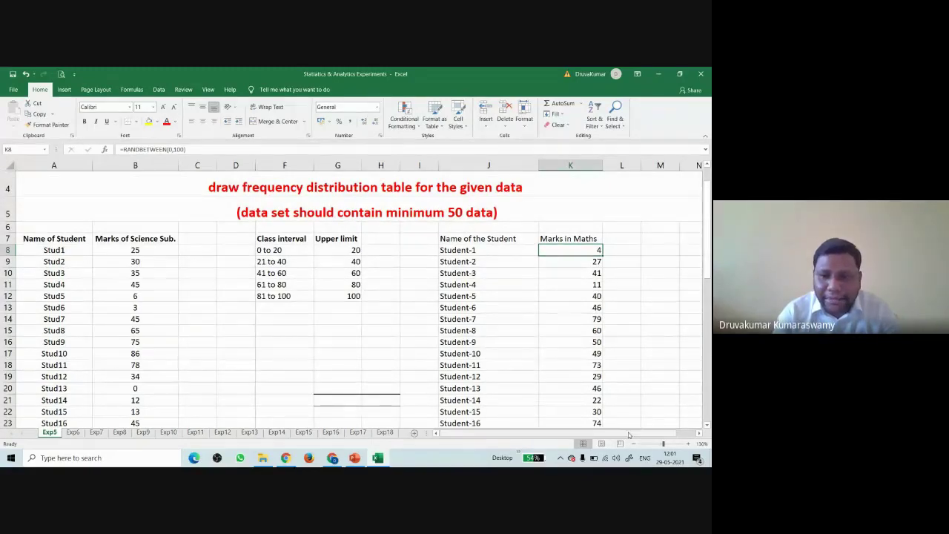
pyautogui.hscroll(1, 629, 435)
pyautogui.scroll(-2, 640, 384)
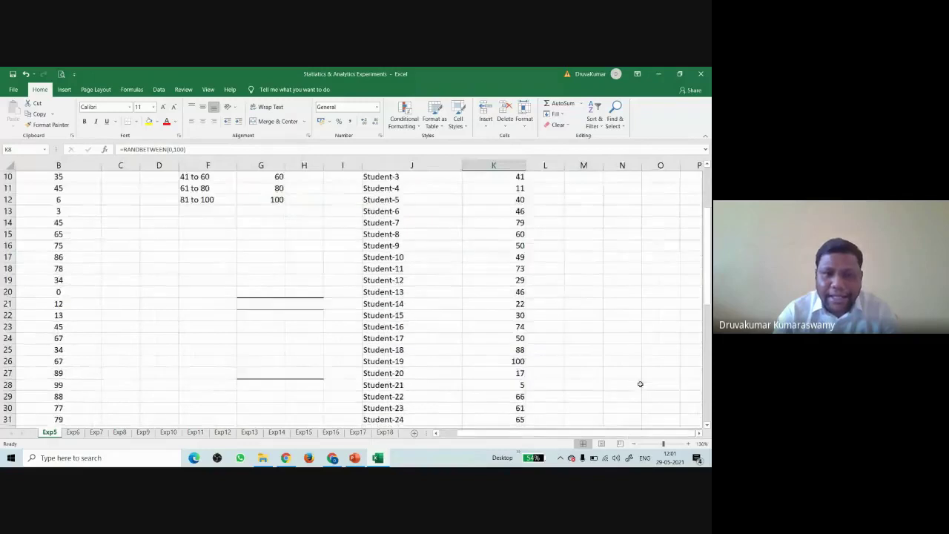
pyautogui.scroll(3, 636, 410)
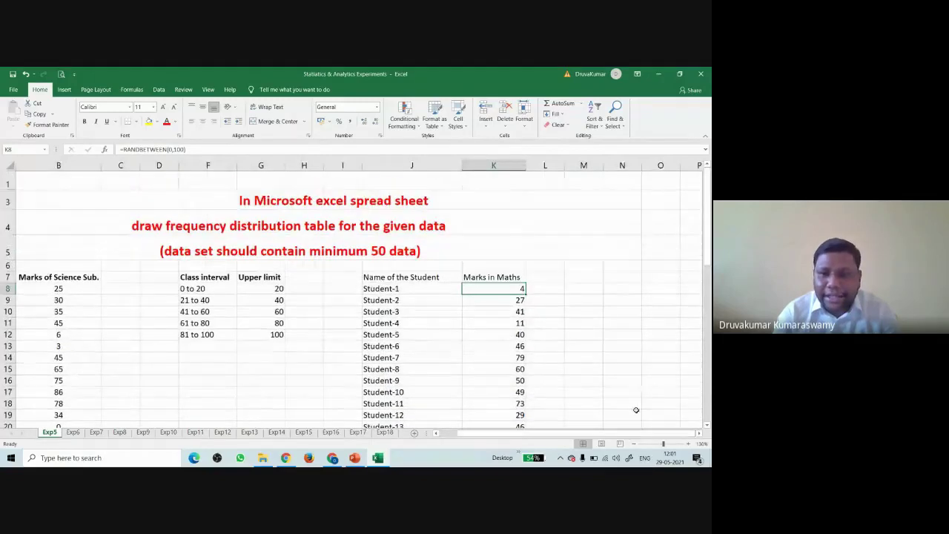
# Step: Enter the header Class Interval in cell M7 beside the maths marks list
pyautogui.click(585, 280)
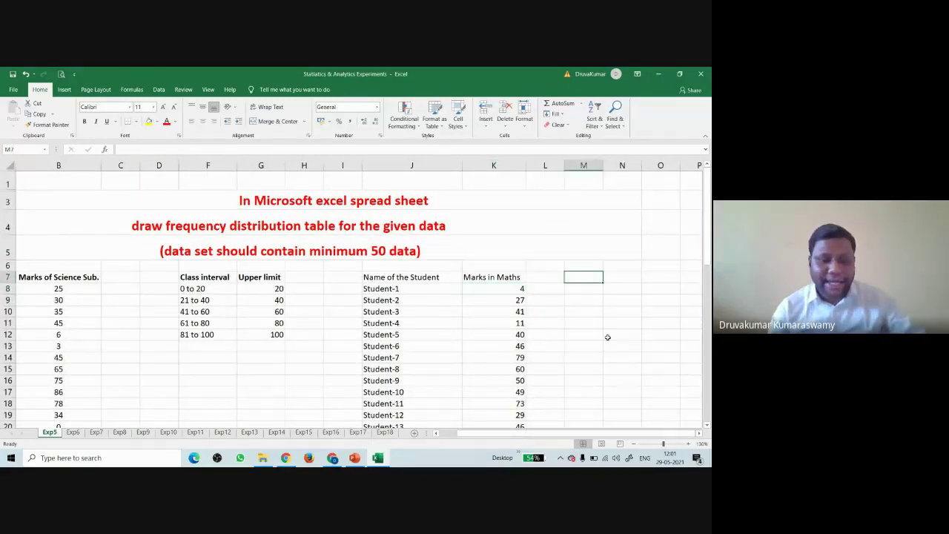
pyautogui.write('Clas')
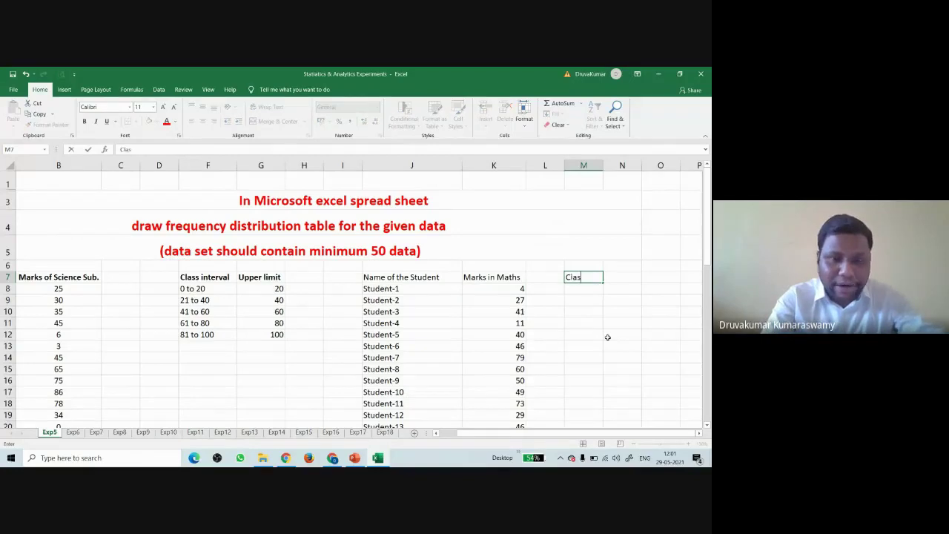
pyautogui.write('s Interval')
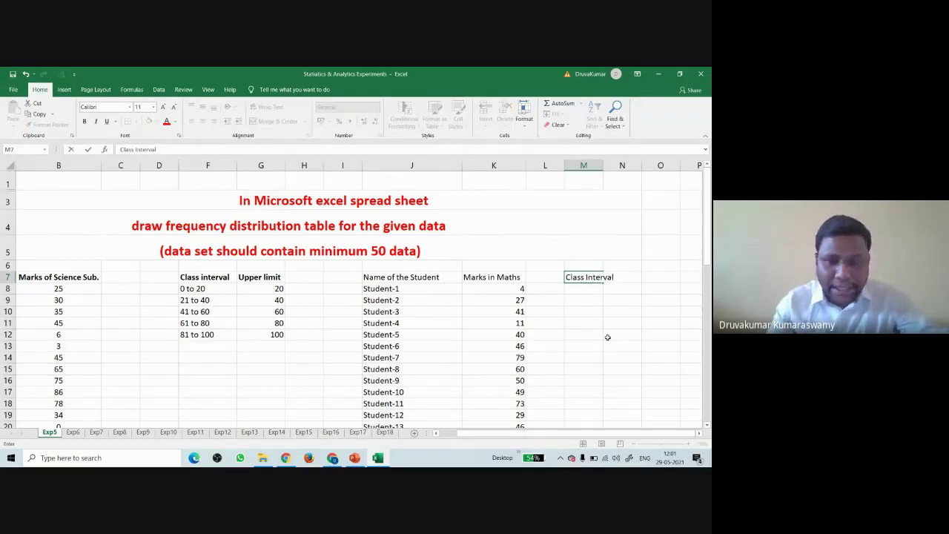
# Step: Enter the header Upper Limit in cell N7 and fit the widths of columns M and N to their headers
pyautogui.press('Tab')
pyautogui.doubleClick(603, 165)
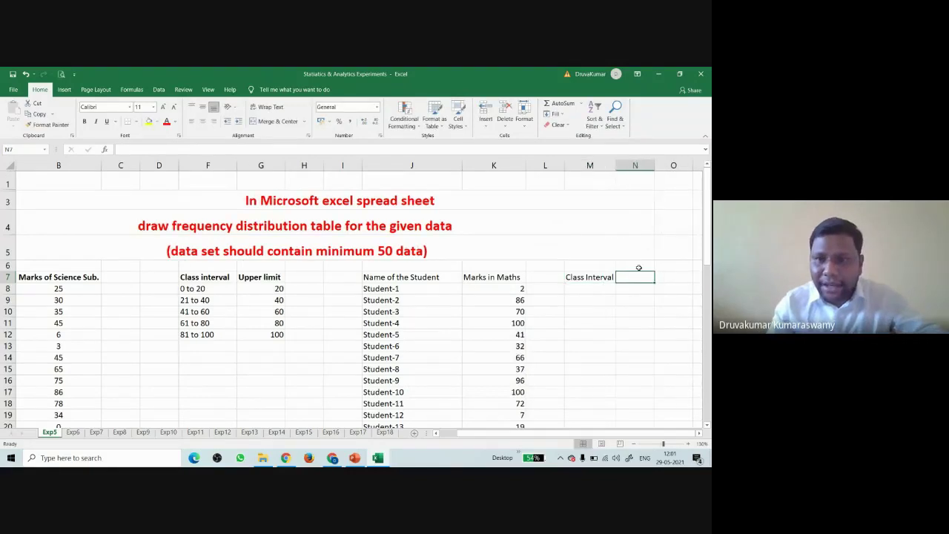
pyautogui.write('Upp')
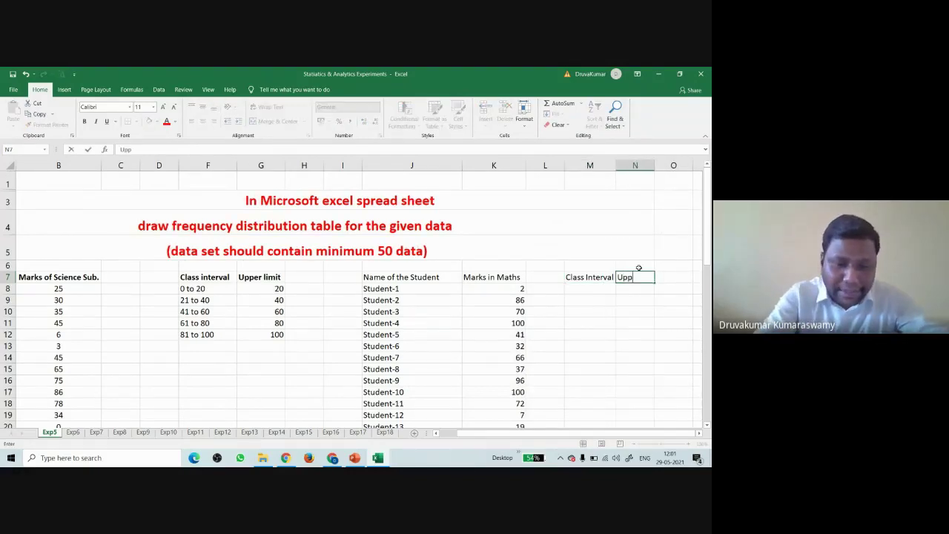
pyautogui.write('er Limit')
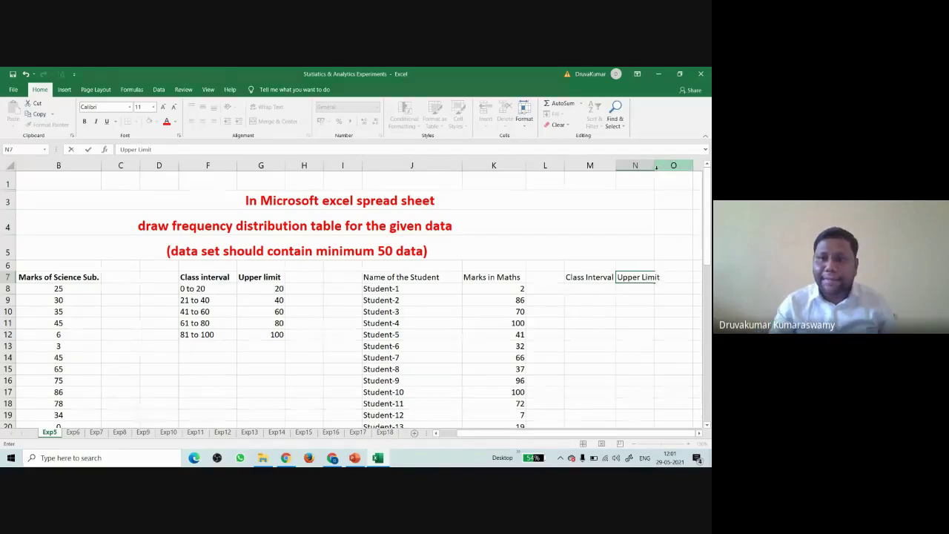
pyautogui.click(674, 164)
# Step: Enter the first class interval, 0 to 10, in cell M8
pyautogui.click(602, 291)
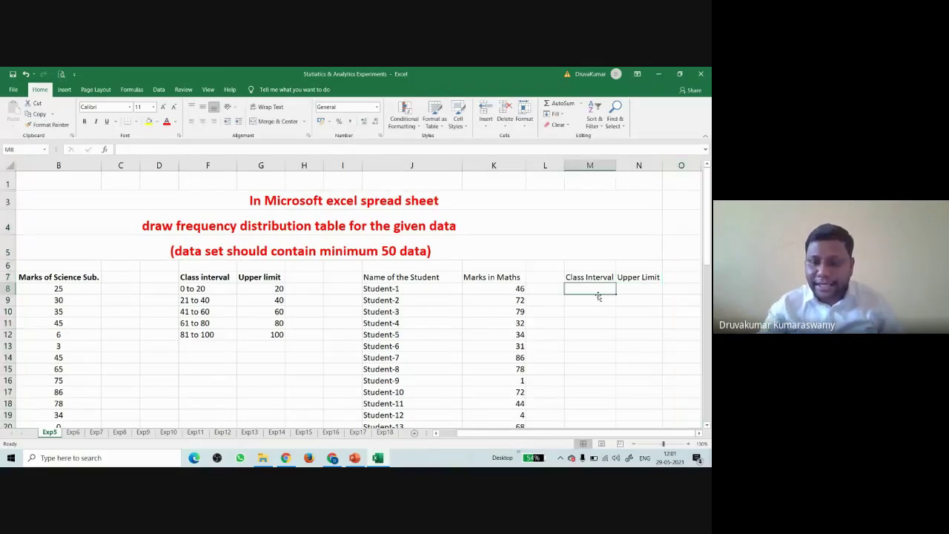
pyautogui.write('0-')
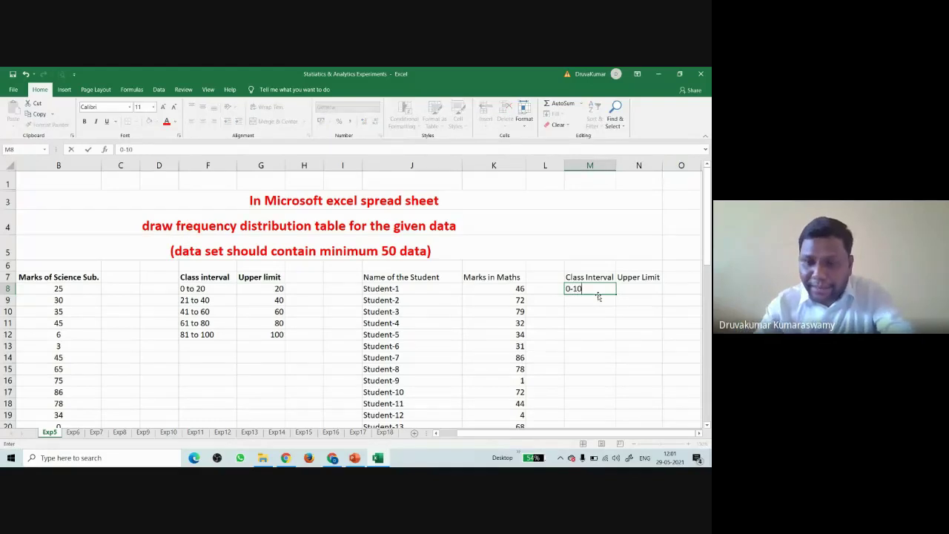
pyautogui.write('10')
pyautogui.press('BackSpace')
pyautogui.press('BackSpace')
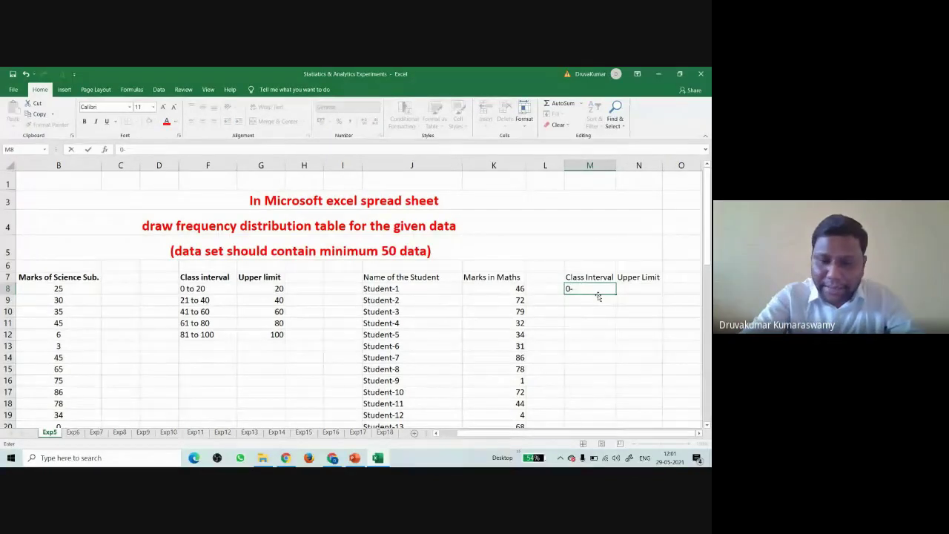
pyautogui.press('BackSpace')
pyautogui.write('to')
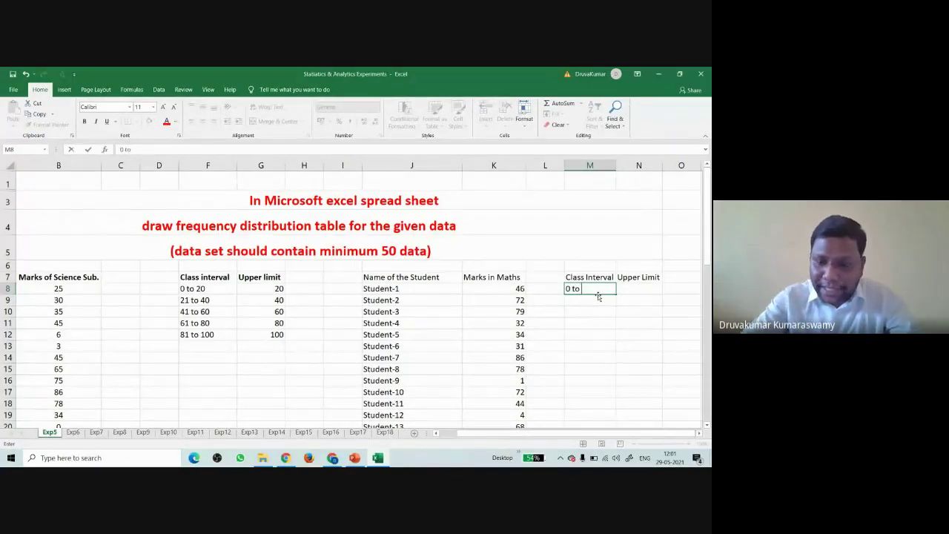
pyautogui.write(' 10')
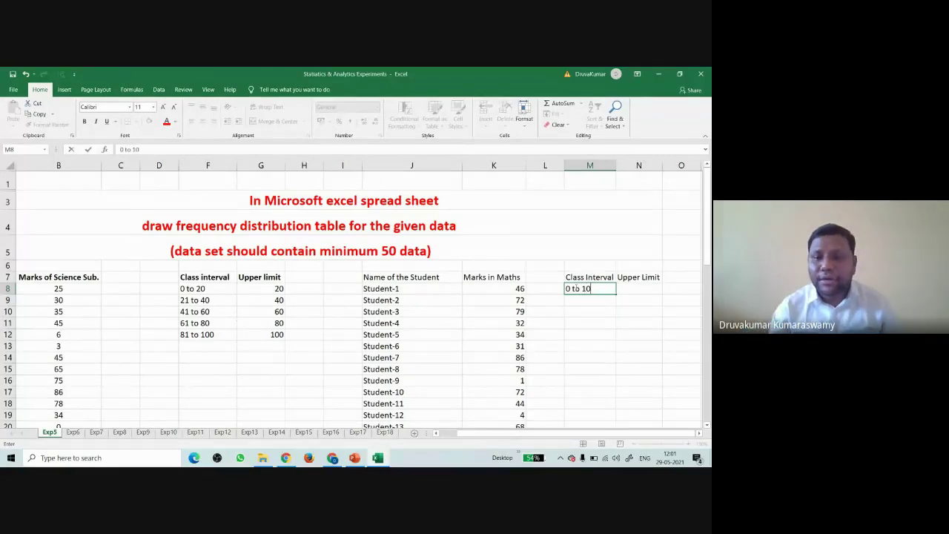
pyautogui.click(584, 304)
pyautogui.click(589, 289)
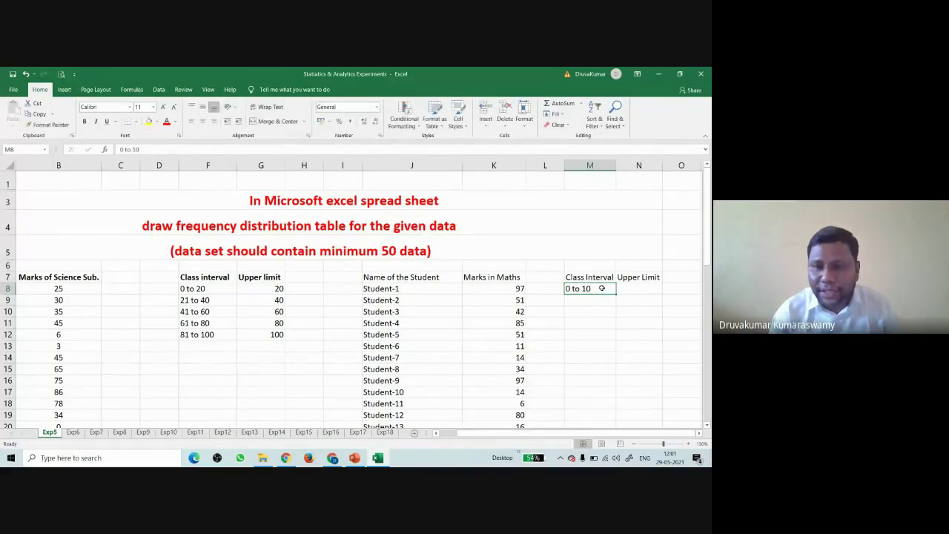
# Step: Enter the second class interval, 11 to 20, in cell M9
pyautogui.moveTo(615, 294)
pyautogui.mouseDown()
pyautogui.moveTo(615, 304)
pyautogui.moveTo(608, 294)
pyautogui.mouseUp()
pyautogui.click(602, 297)
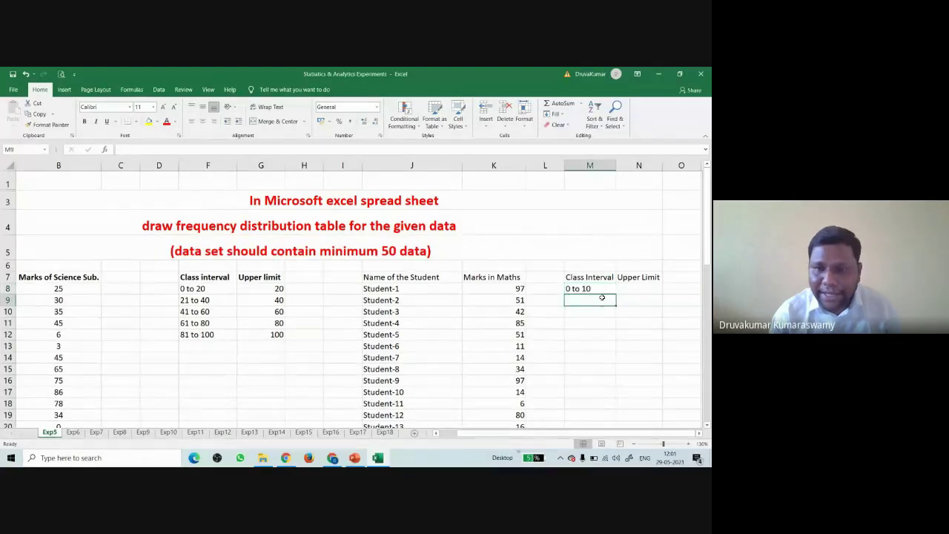
pyautogui.write('11 t')
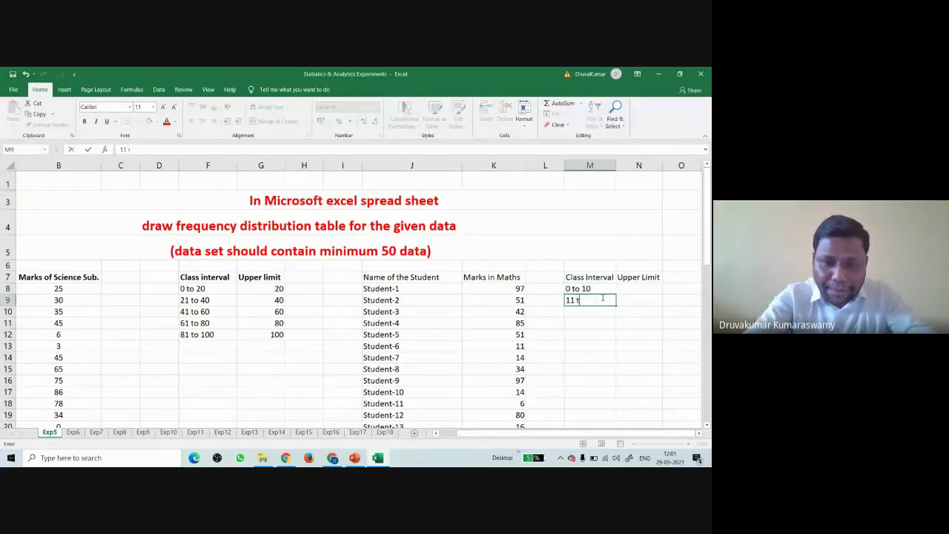
pyautogui.write('o 20')
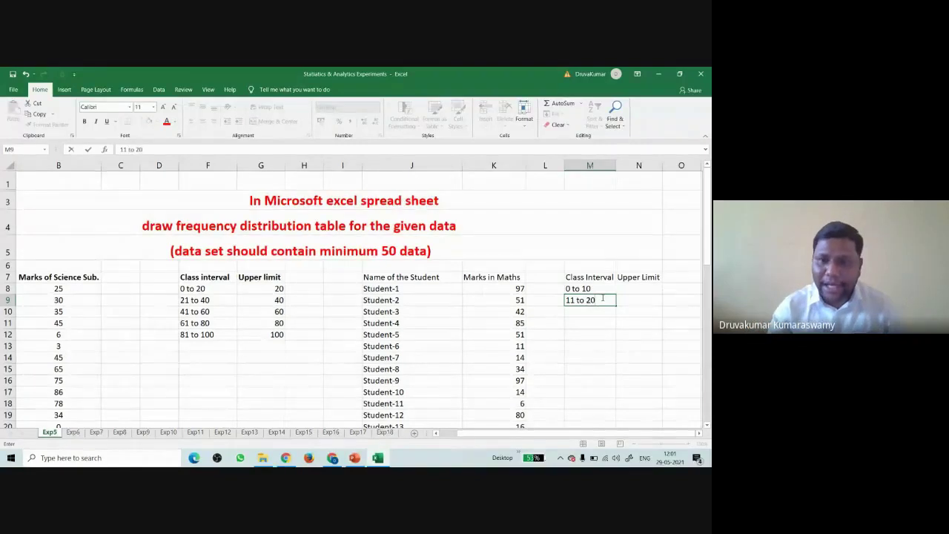
pyautogui.click(625, 338)
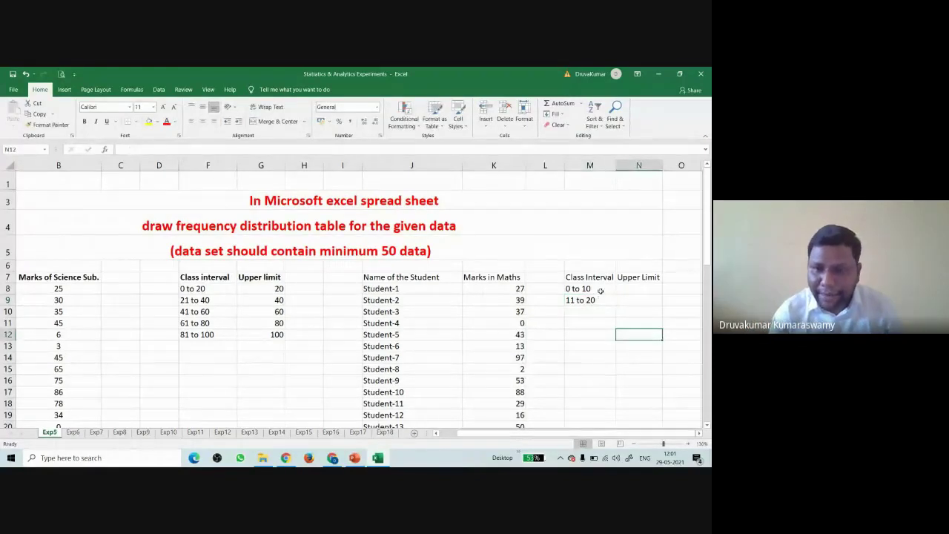
# Step: Enter the third class interval, 21 to 30, in cell M10
pyautogui.moveTo(602, 290); pyautogui.dragTo(617, 315)
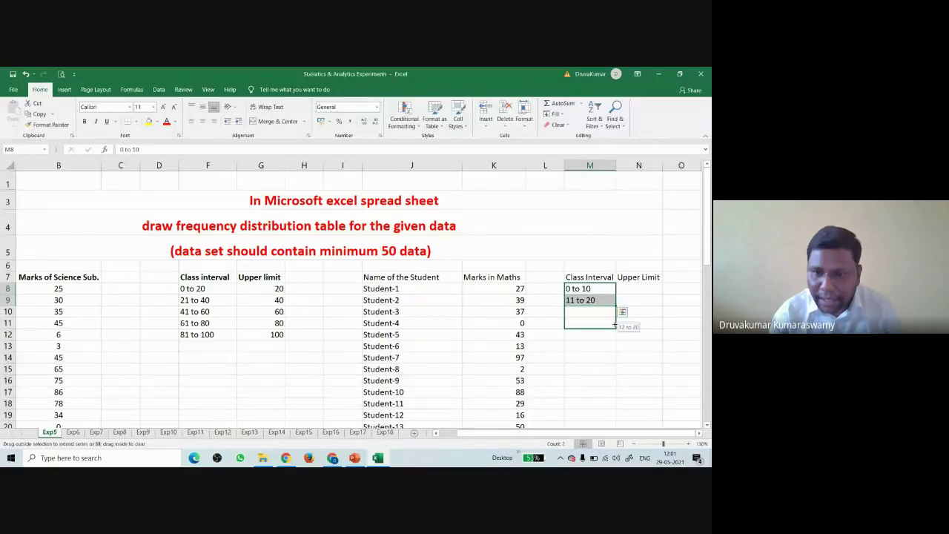
pyautogui.press('Escape')
pyautogui.click(602, 310)
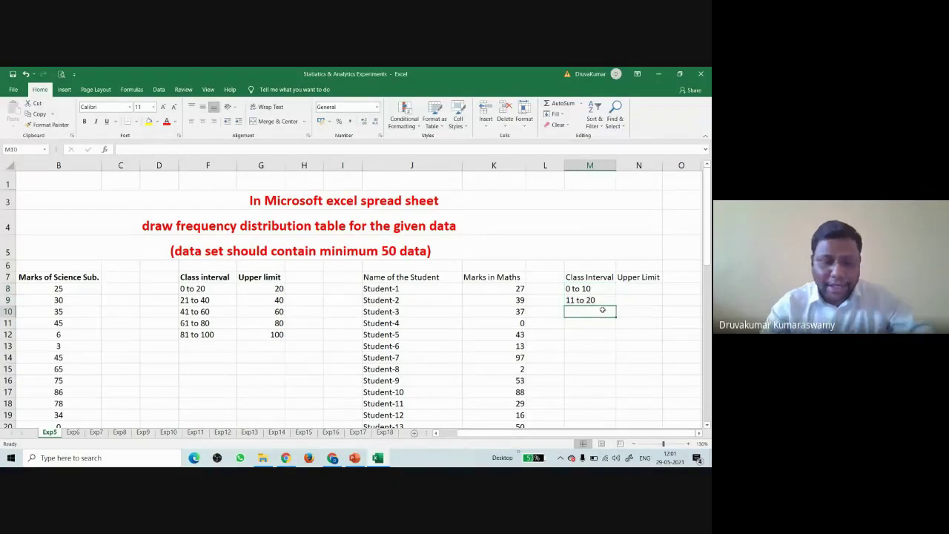
pyautogui.write('21')
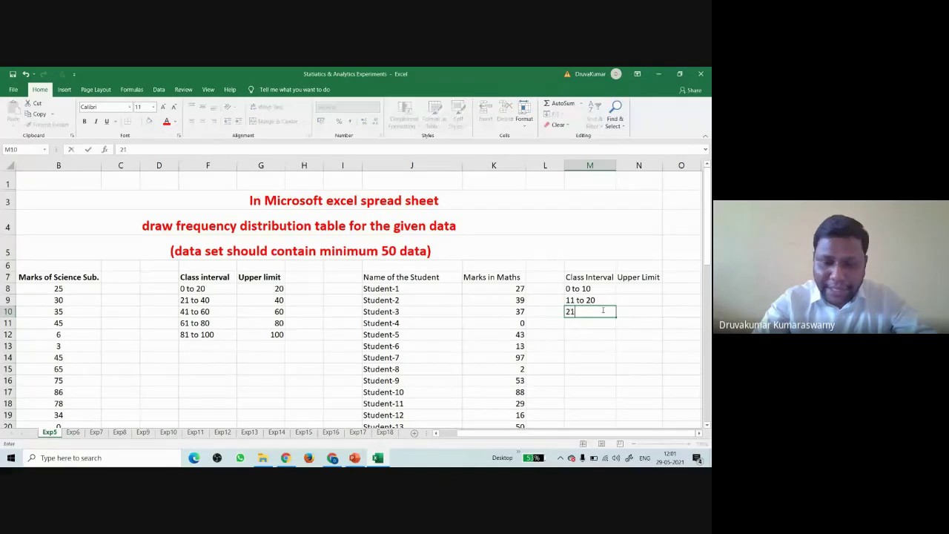
pyautogui.write(' to')
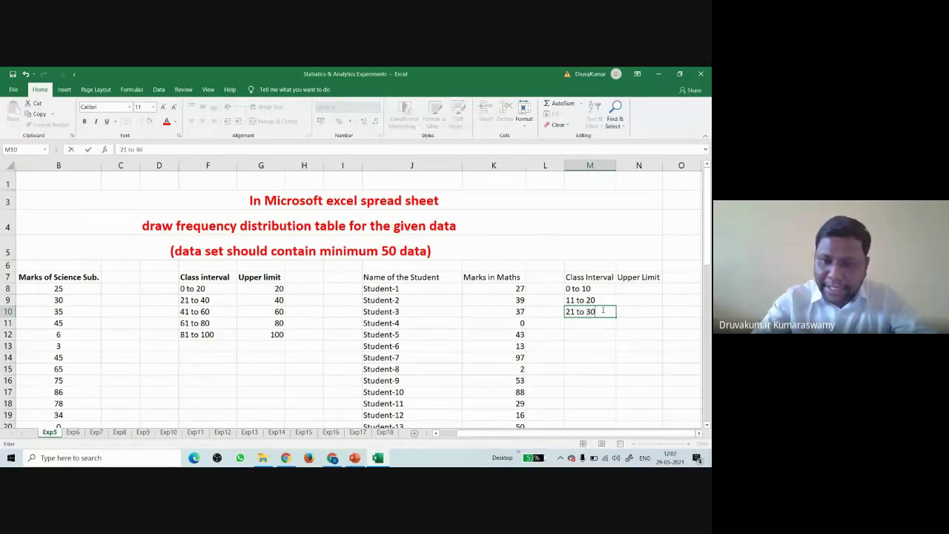
pyautogui.write(' 30')
pyautogui.press('Return')
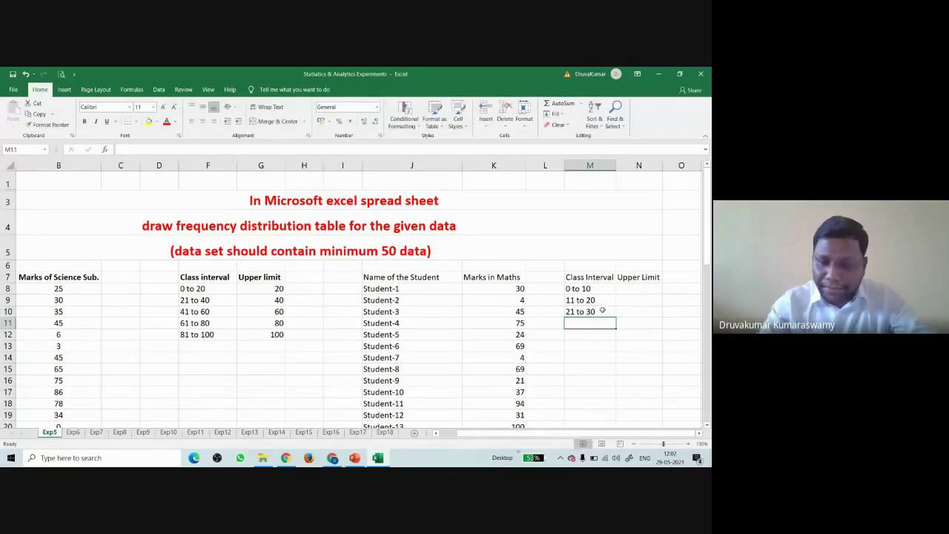
# Step: Enter the class intervals 31 to 40 in cell M11 and 41 to 50 in cell M12
pyautogui.write('31')
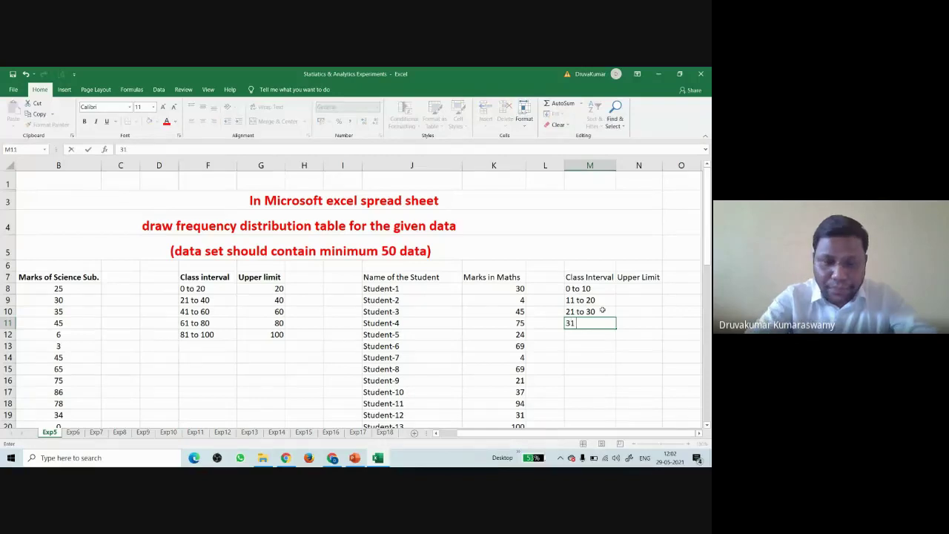
pyautogui.write(' to')
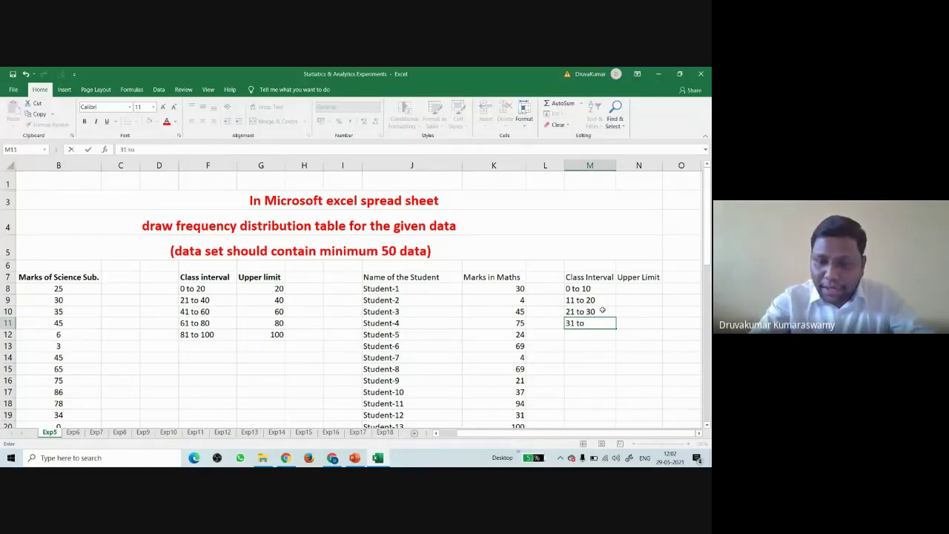
pyautogui.write(' 40')
pyautogui.click(608, 333)
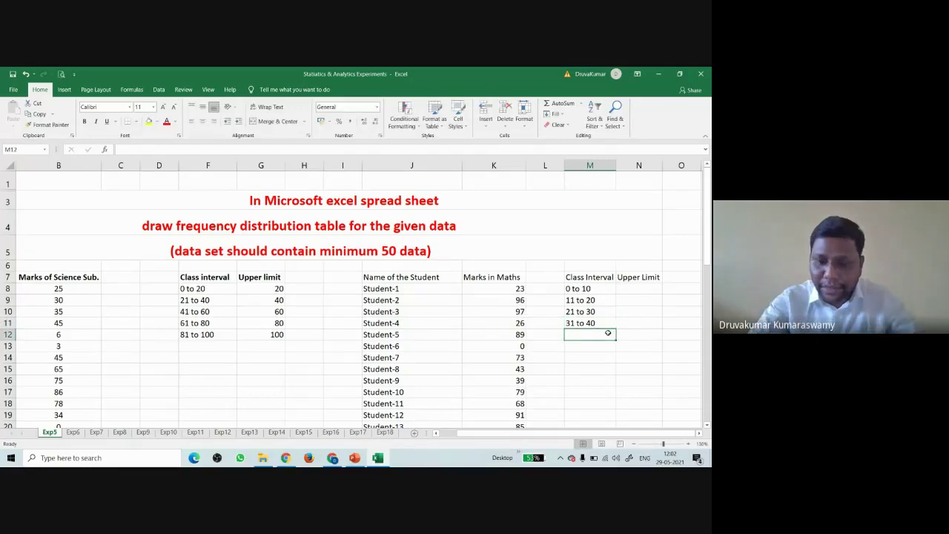
pyautogui.write('41 to 50')
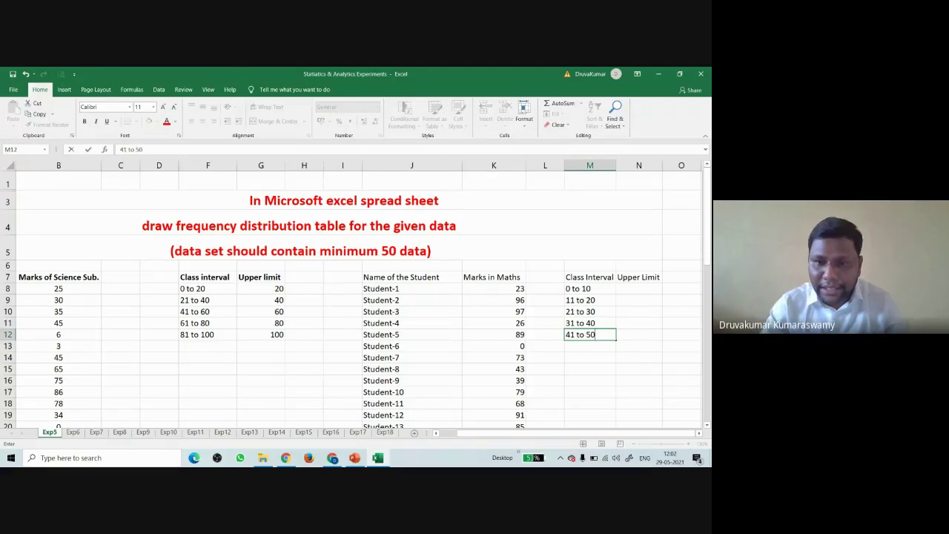
pyautogui.press('Return')
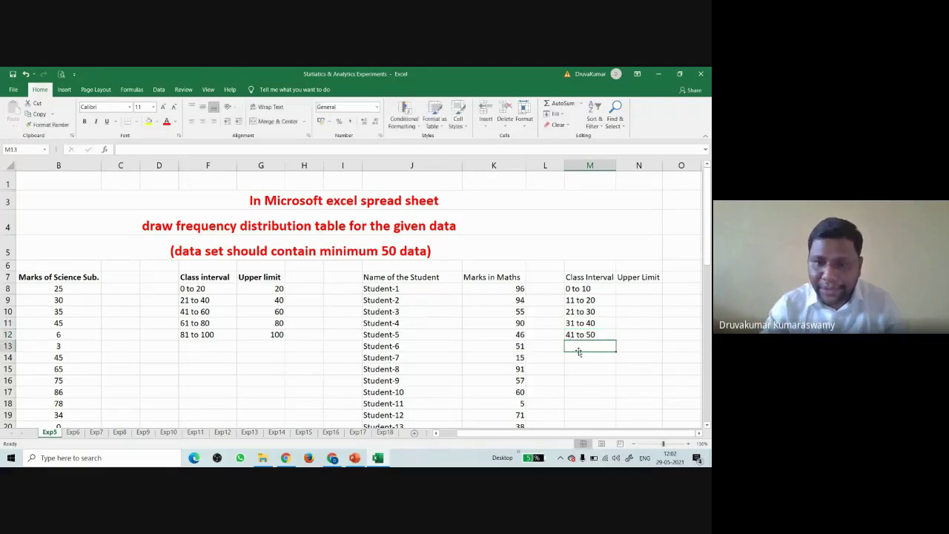
# Step: Enter the class intervals 51 to 60 in cell M13 and 61 to 70 in cell M14
pyautogui.write('51 to')
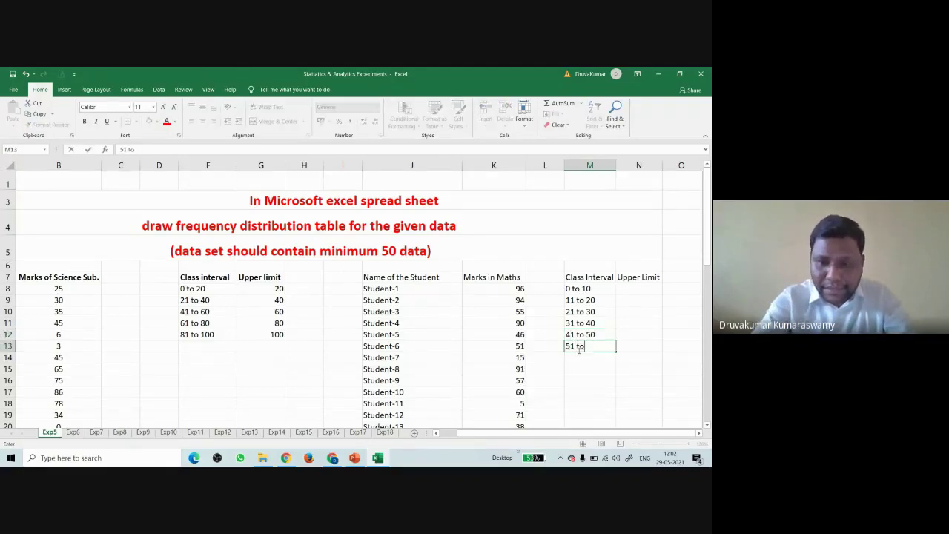
pyautogui.write(' 60')
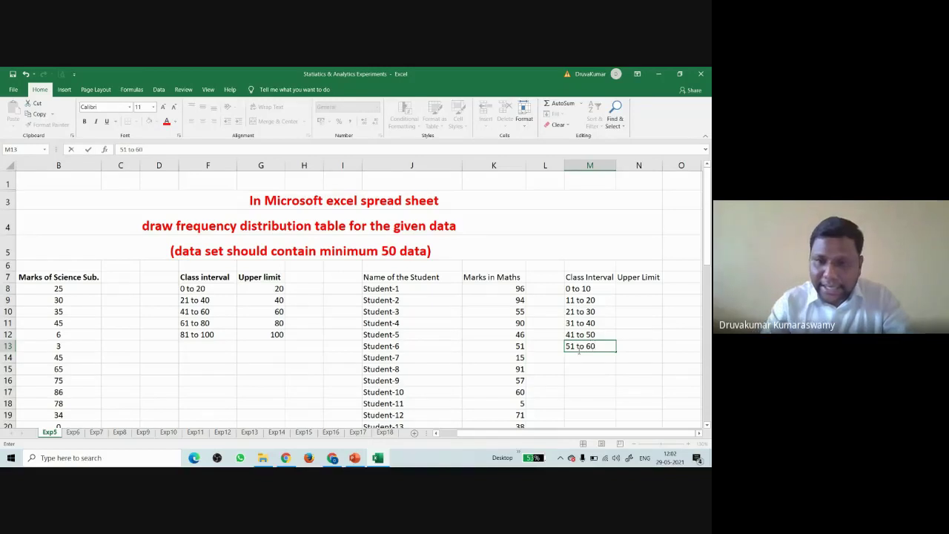
pyautogui.press('Return')
pyautogui.write('6')
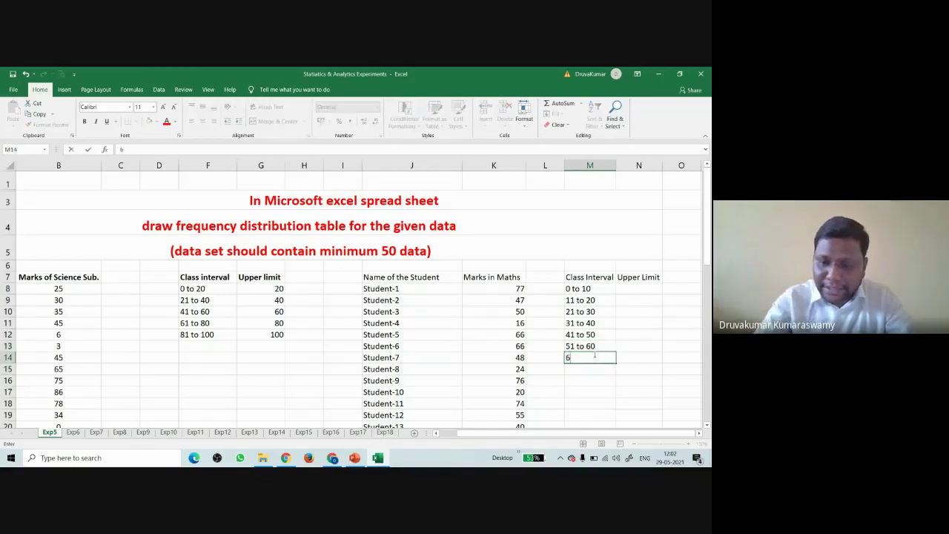
pyautogui.write('1 to 70')
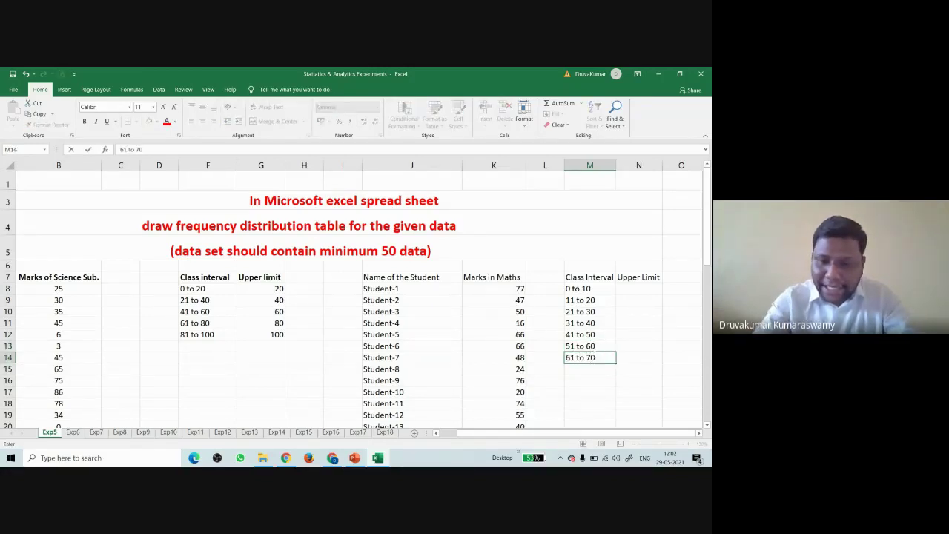
pyautogui.click(591, 377)
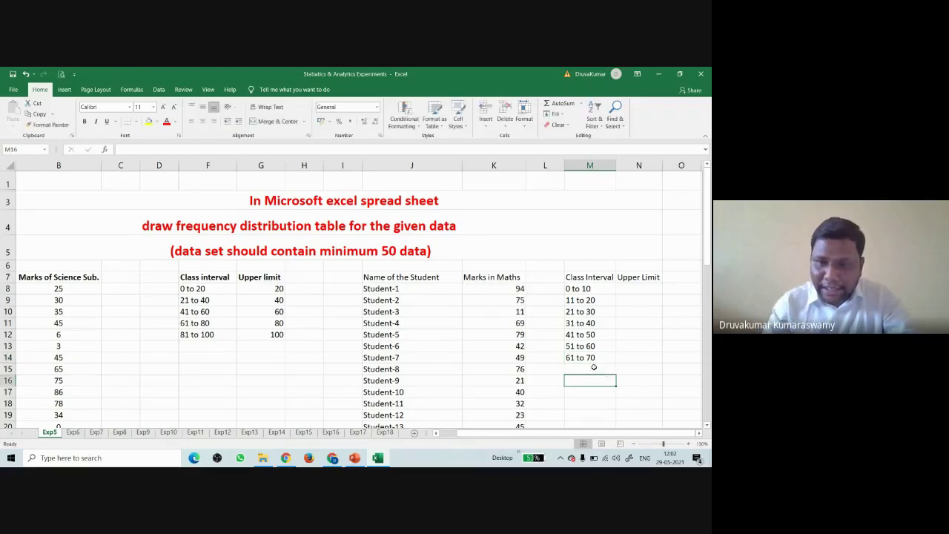
# Step: Complete the class interval list with 71 to 80, 81 to 90 and 91 to 100 in cells M15 to M17
pyautogui.click(594, 366)
pyautogui.write('71')
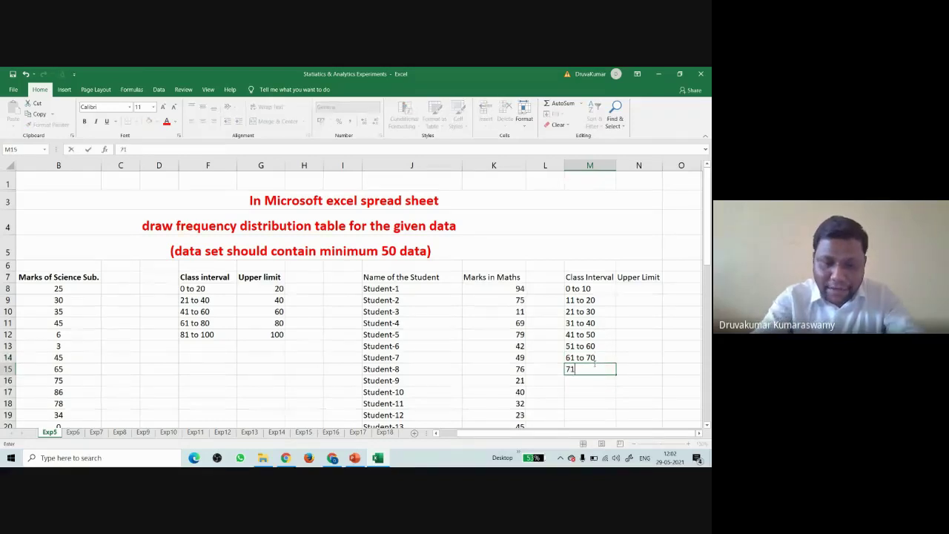
pyautogui.write(' to 8')
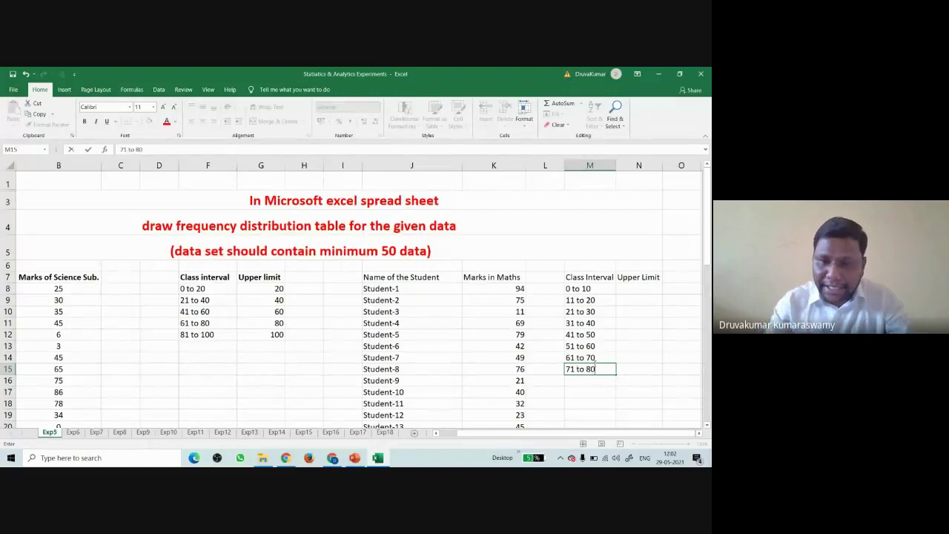
pyautogui.write('0')
pyautogui.click(594, 380)
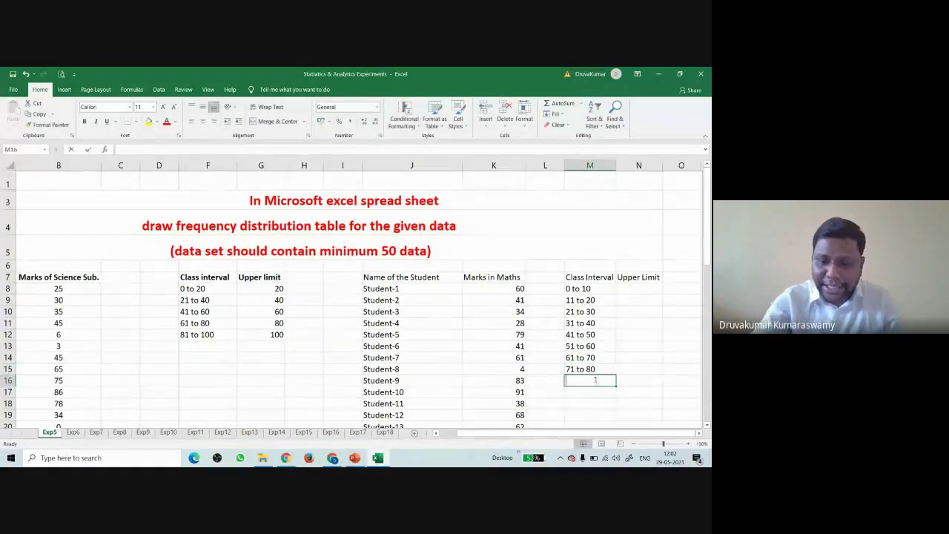
pyautogui.write('81 to ')
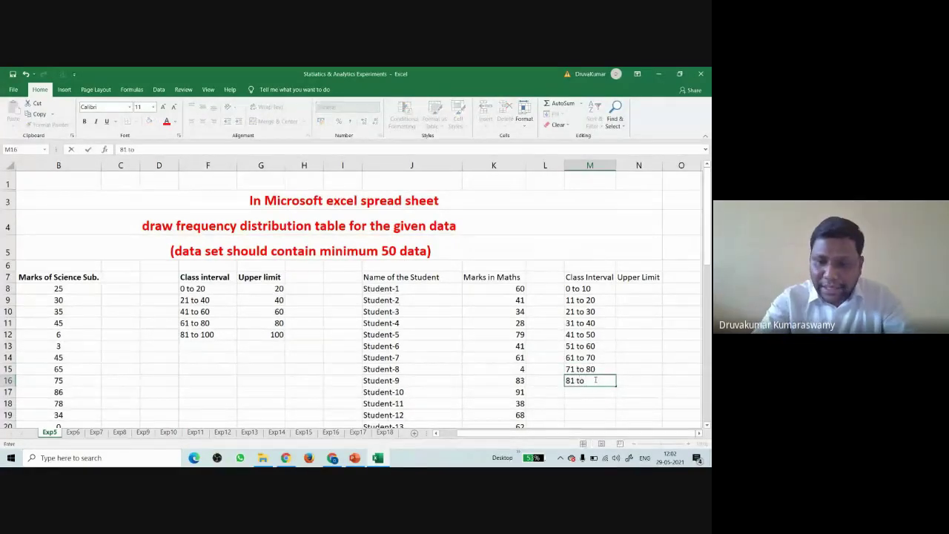
pyautogui.write('90')
pyautogui.click(590, 391)
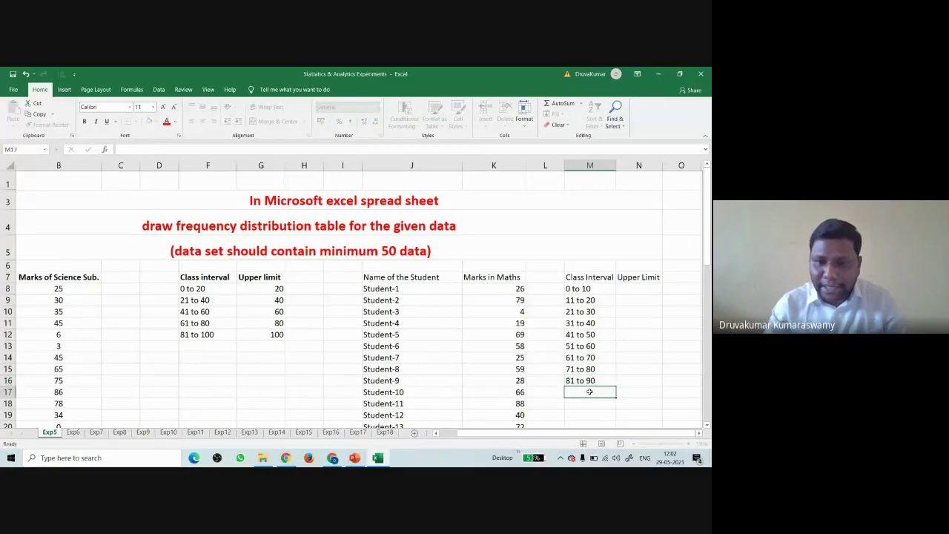
pyautogui.write('91')
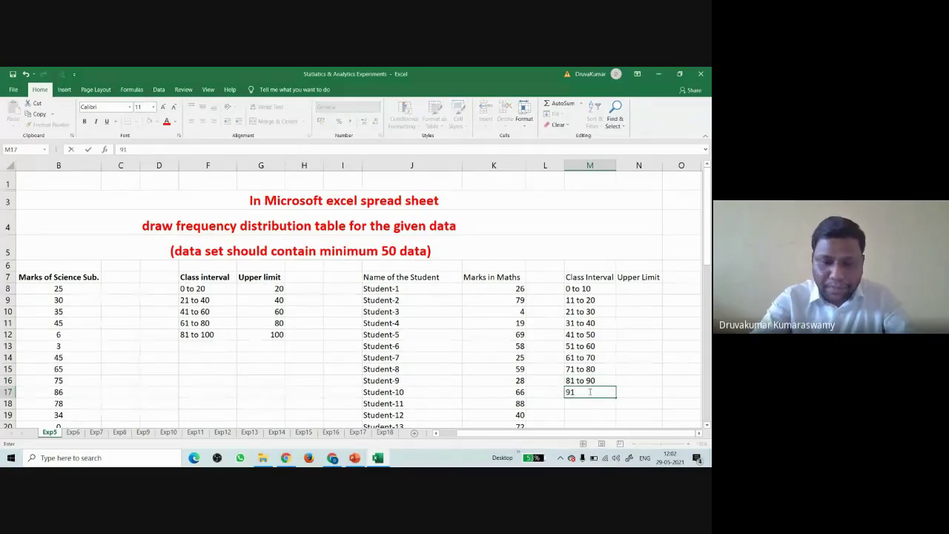
pyautogui.write(' to 100')
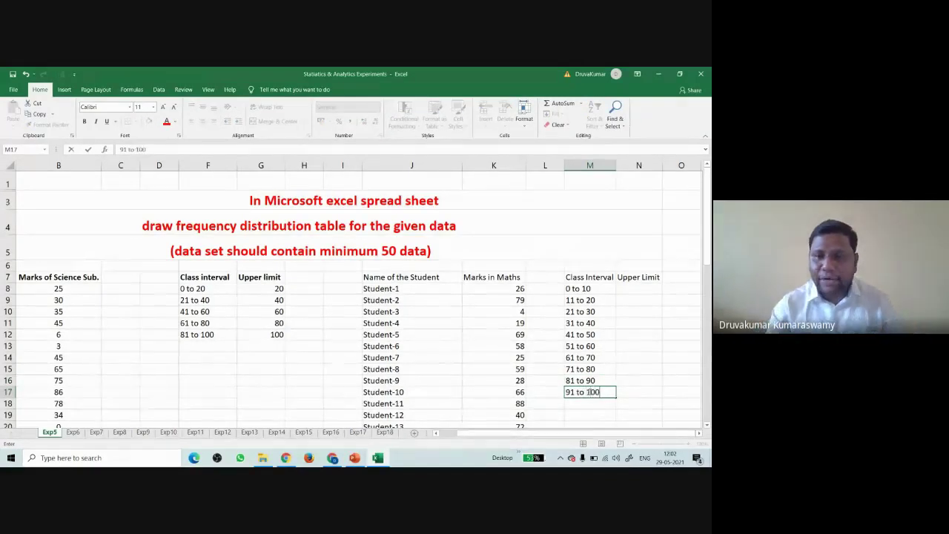
# Step: Fill the Upper Limit column N8:N17 with 10 to 100 in steps of 10, matching the class intervals
pyautogui.click(597, 415)
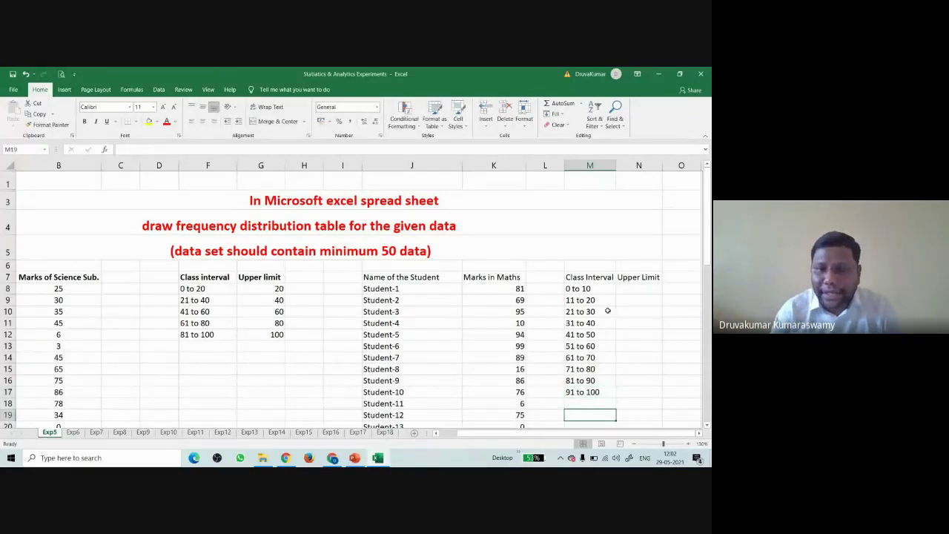
pyautogui.scroll(-6, 603, 305)
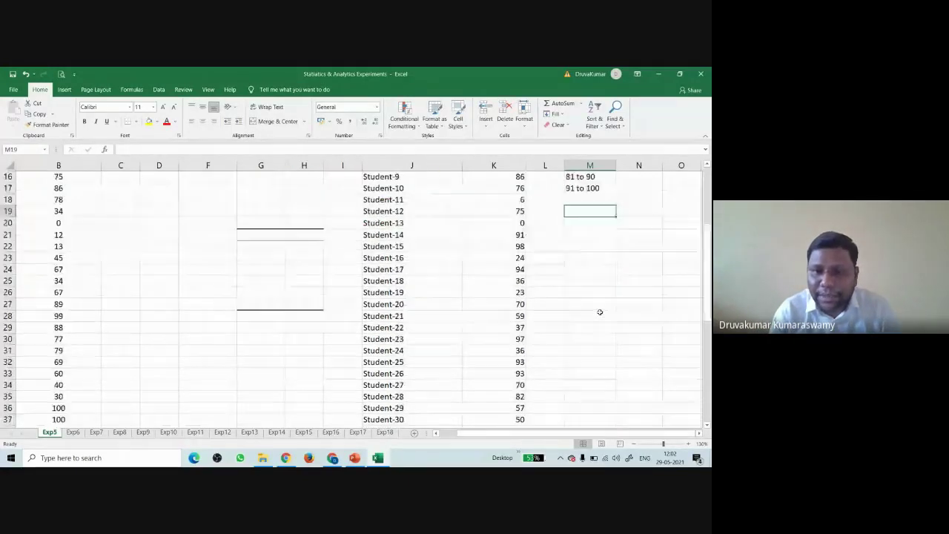
pyautogui.scroll(-6, 600, 312)
pyautogui.scroll(10, 600, 338)
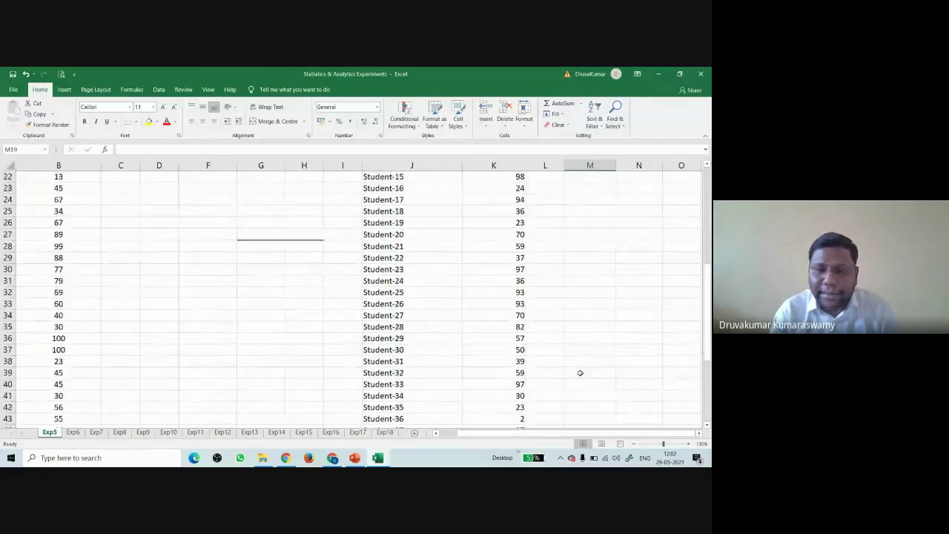
pyautogui.scroll(2, 642, 332)
pyautogui.click(646, 288)
pyautogui.write('10')
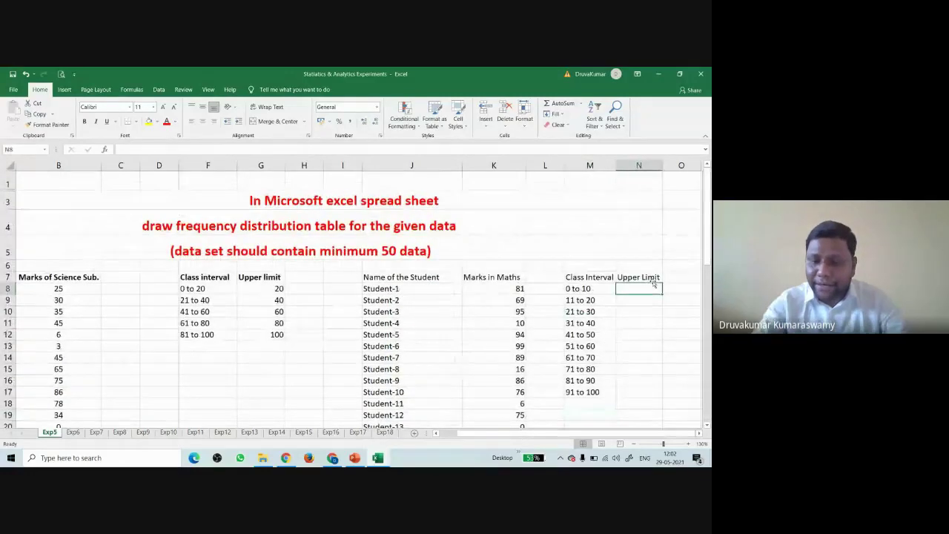
pyautogui.press('Return')
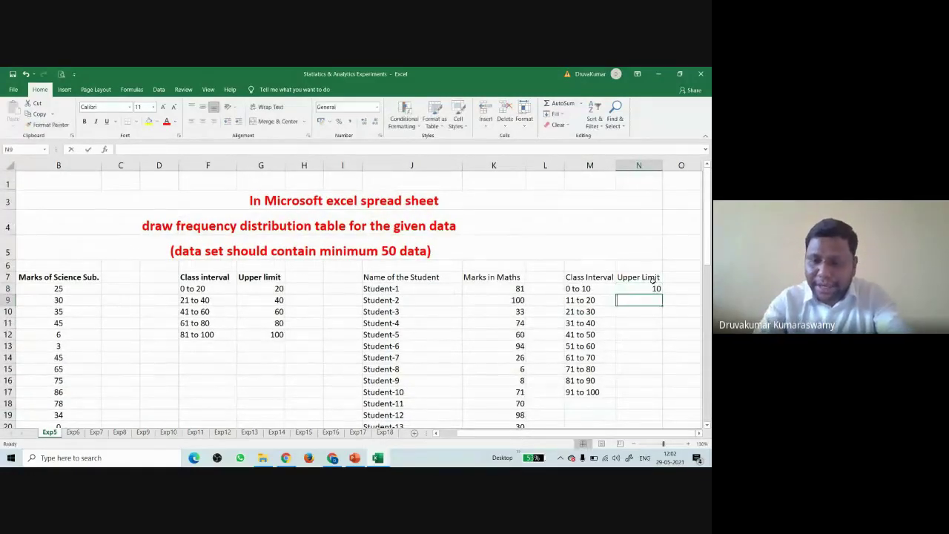
pyautogui.write('20')
pyautogui.press('Return')
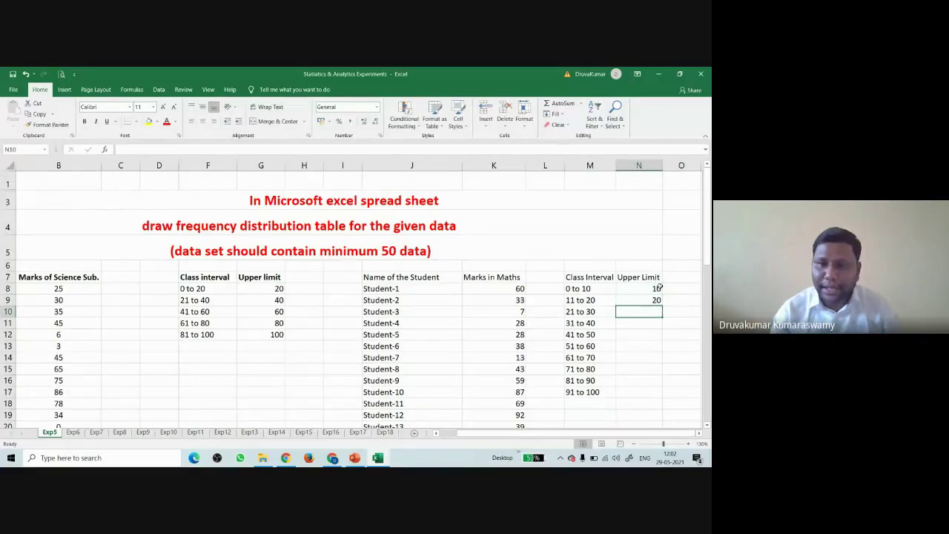
pyautogui.moveTo(659, 286); pyautogui.dragTo(666, 393)
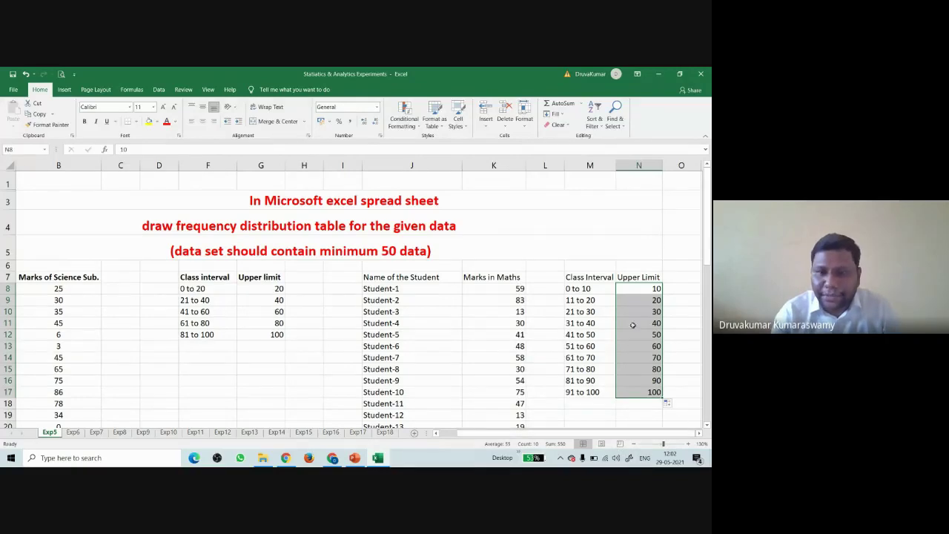
# Step: Add the heading Frequency in cell O7, next to Upper Limit
pyautogui.click(679, 275)
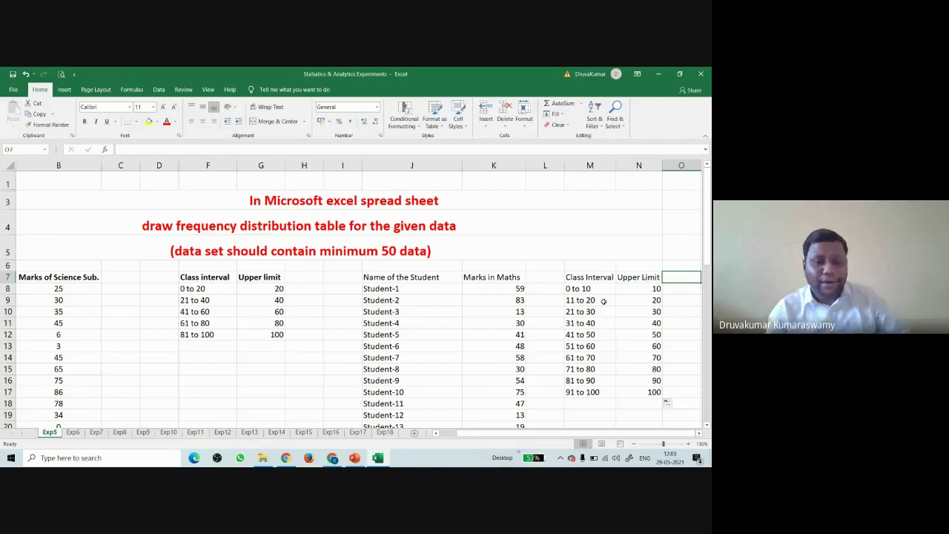
pyautogui.write('Fre')
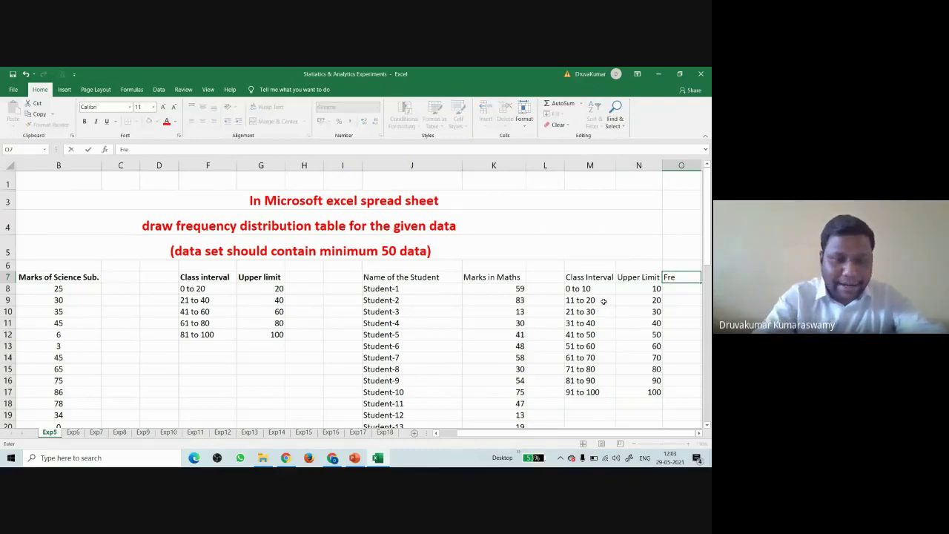
pyautogui.write('quency')
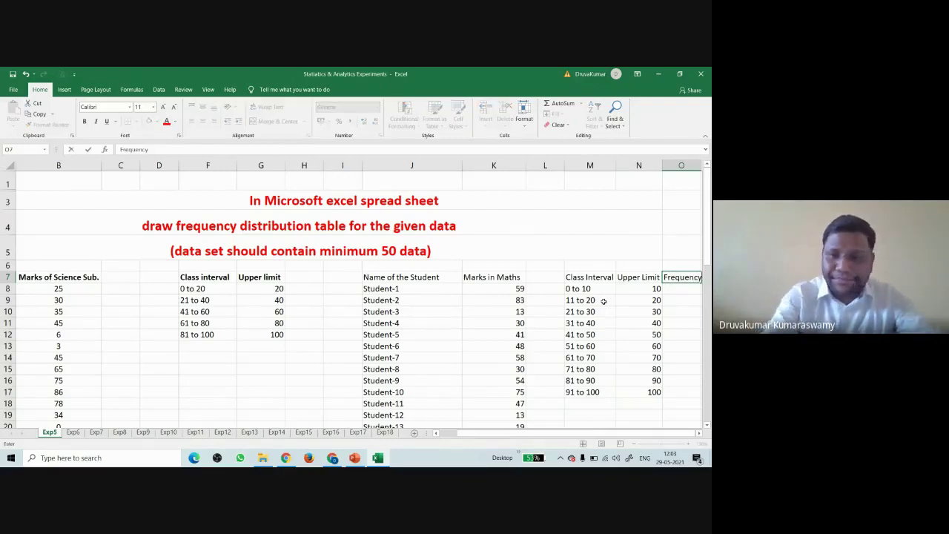
pyautogui.press('Return')
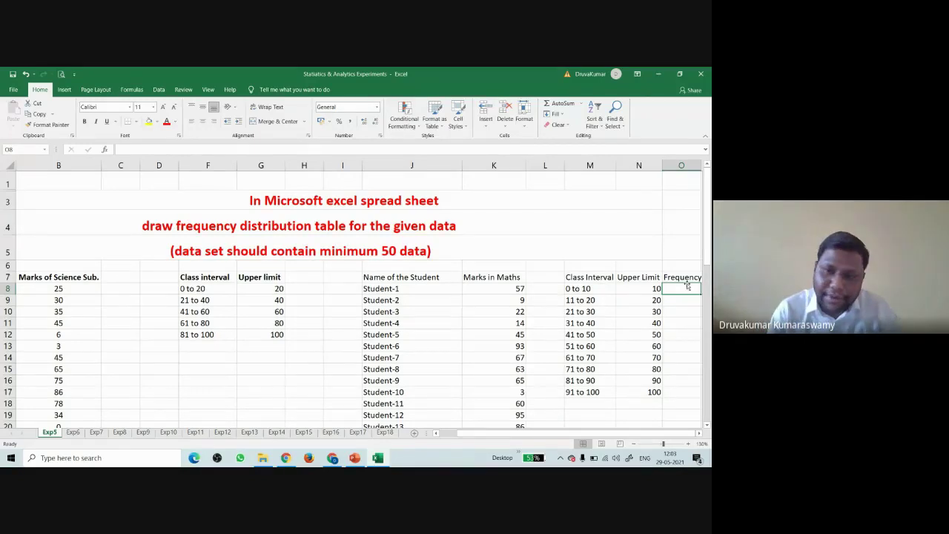
# Step: Start a FREQUENCY formula across O8:O17 with the maths marks in K8:K57 as the data array
pyautogui.moveTo(688, 288); pyautogui.dragTo(689, 395)
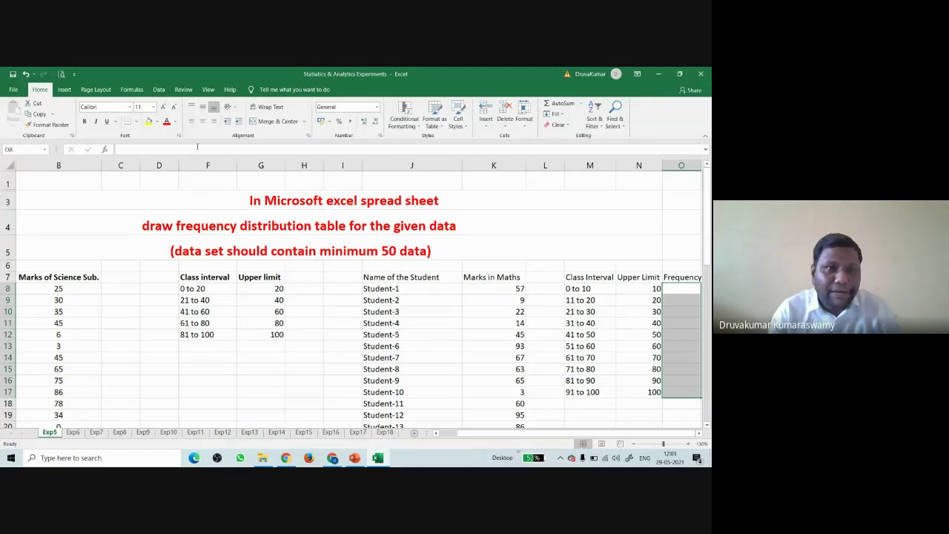
pyautogui.click(192, 147)
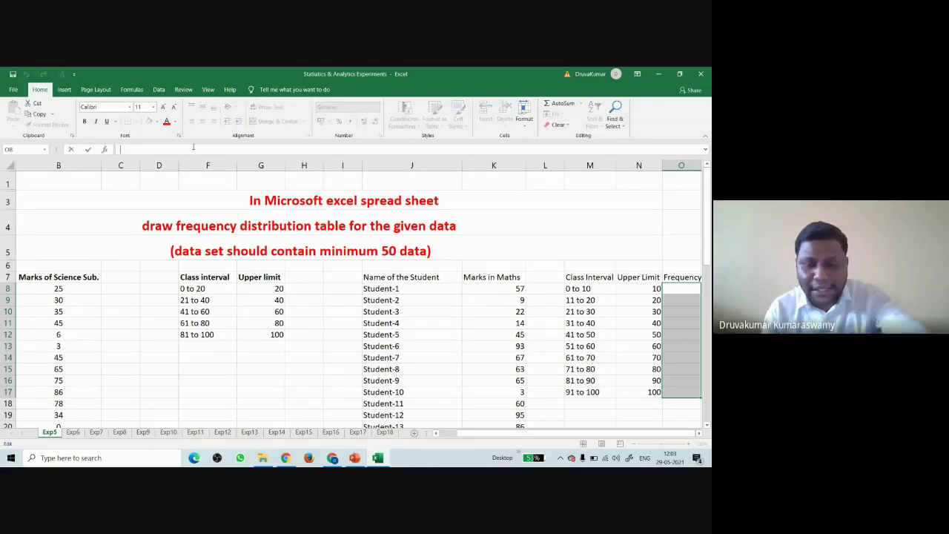
pyautogui.write('=')
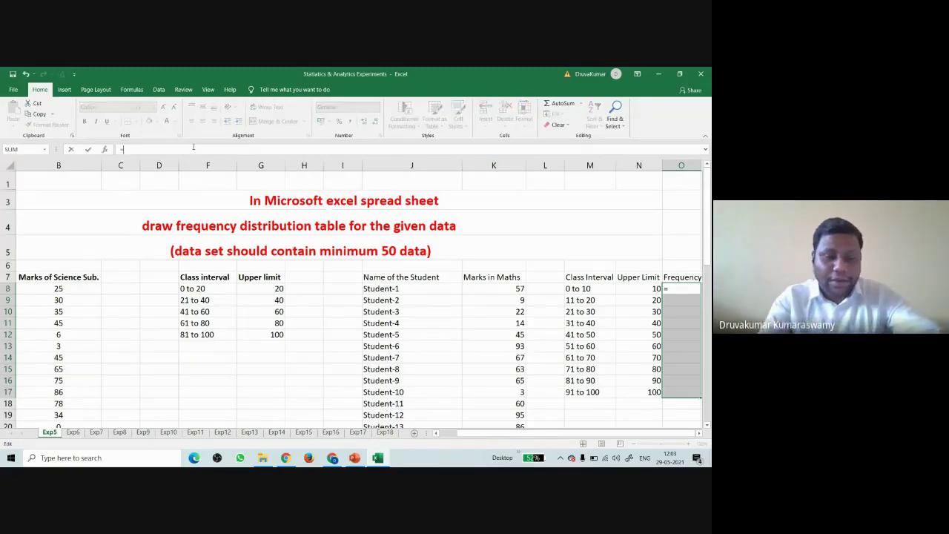
pyautogui.write('fre')
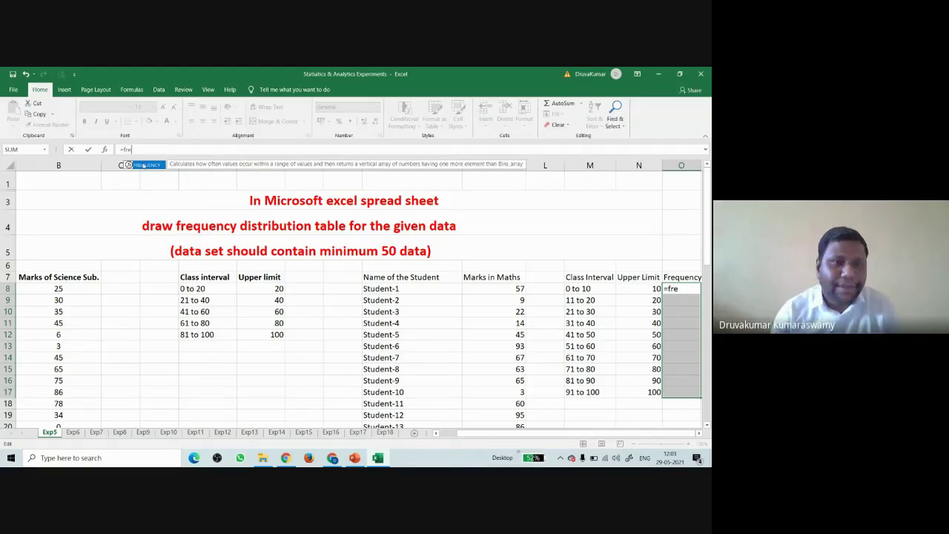
pyautogui.doubleClick(149, 165)
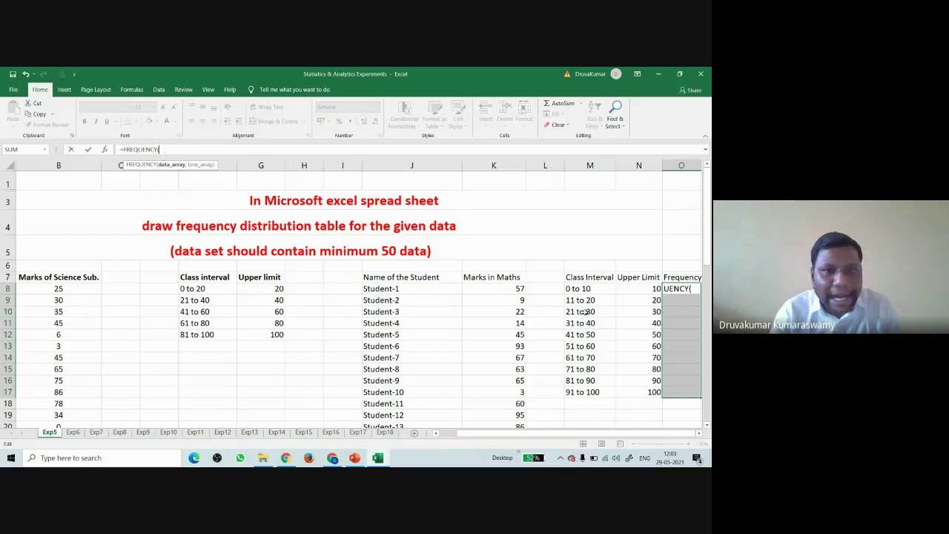
pyautogui.moveTo(507, 286); pyautogui.dragTo(507, 415)
pyautogui.moveTo(512, 378); pyautogui.dragTo(510, 406)
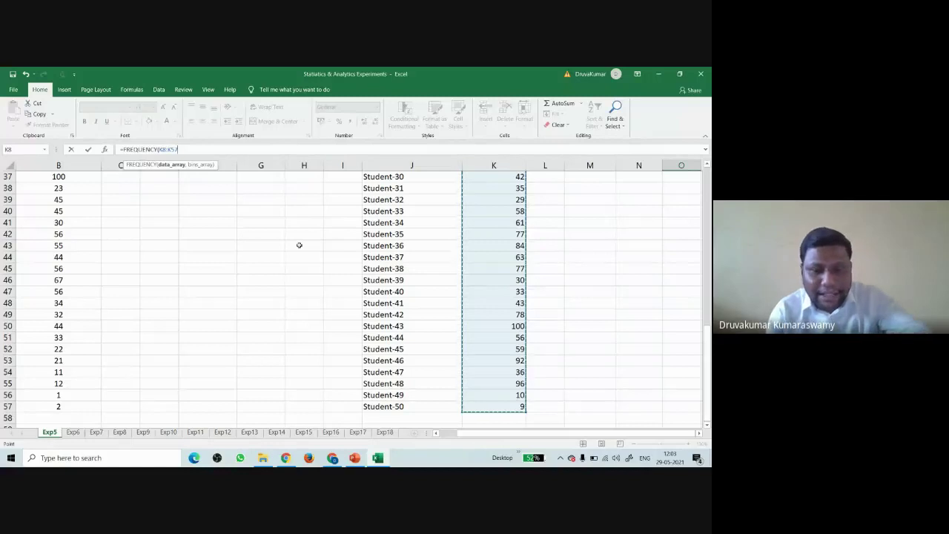
# Step: Complete the FREQUENCY formula with the upper limits N8:N17 as the bins array and enter it as an array formula
pyautogui.write(',')
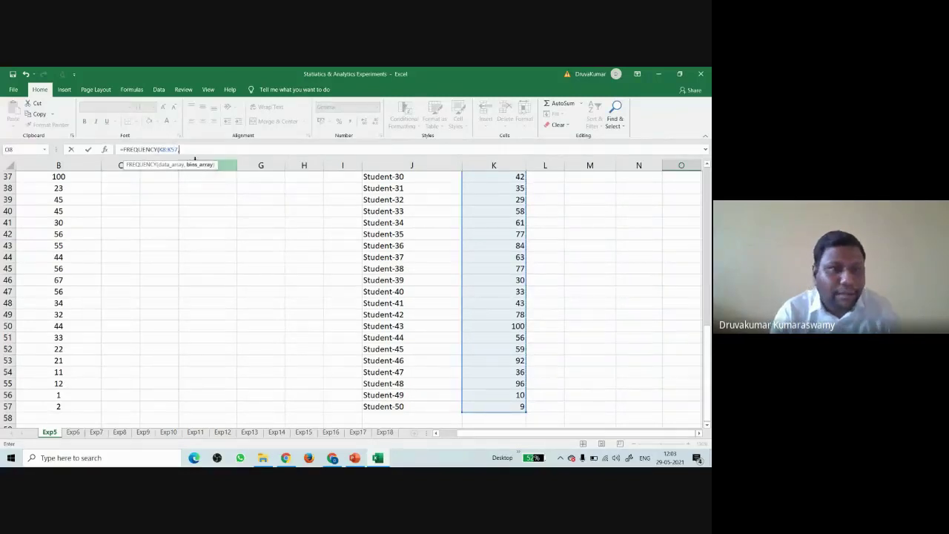
pyautogui.scroll(11, 621, 281)
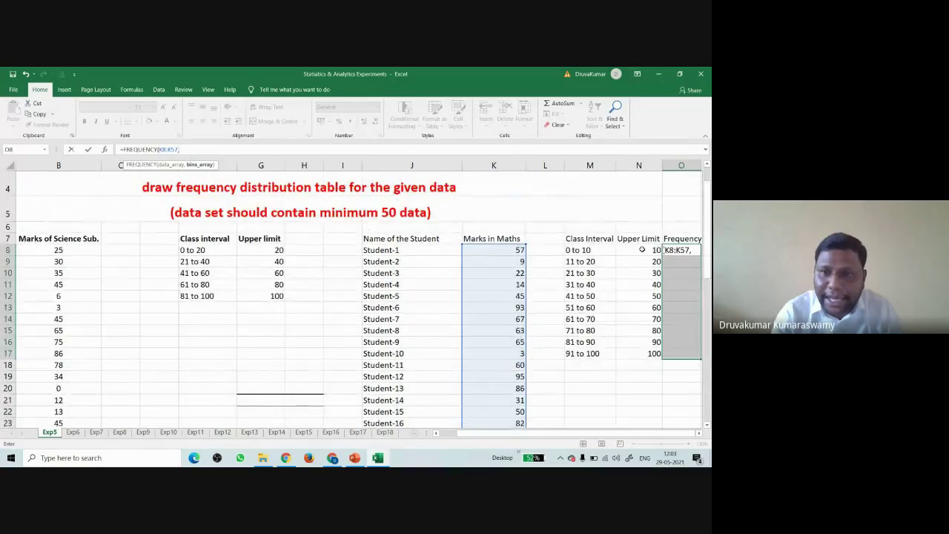
pyautogui.moveTo(642, 250); pyautogui.dragTo(646, 353)
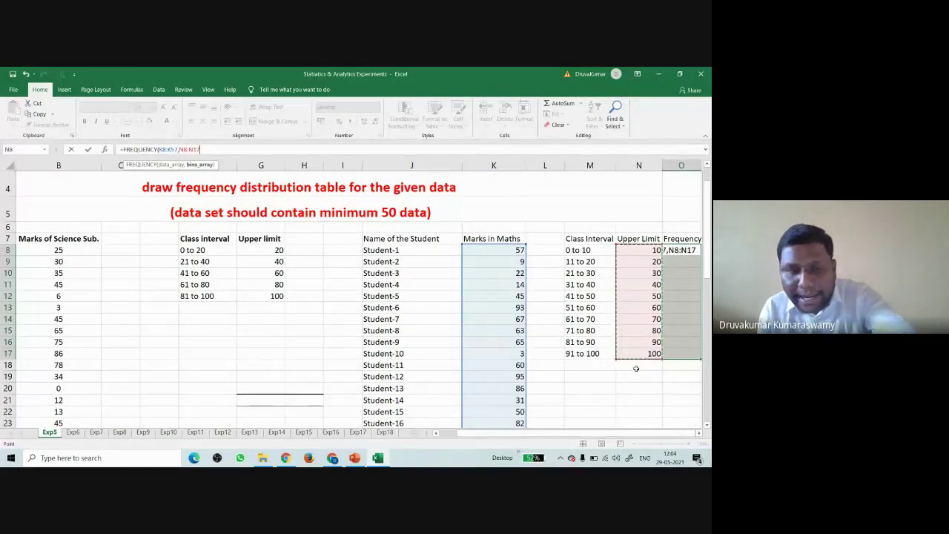
pyautogui.write(')')
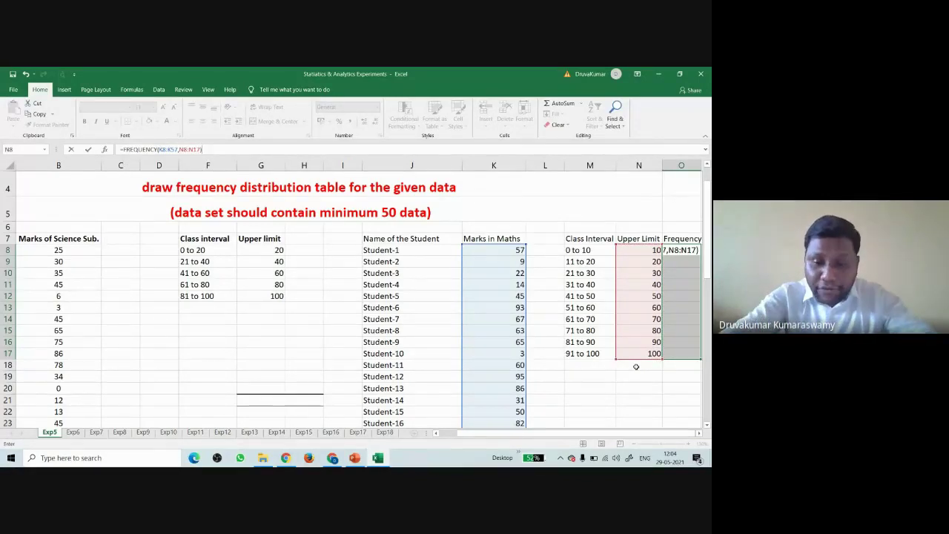
pyautogui.hotkey('ctrl', 'shift', 'Return')
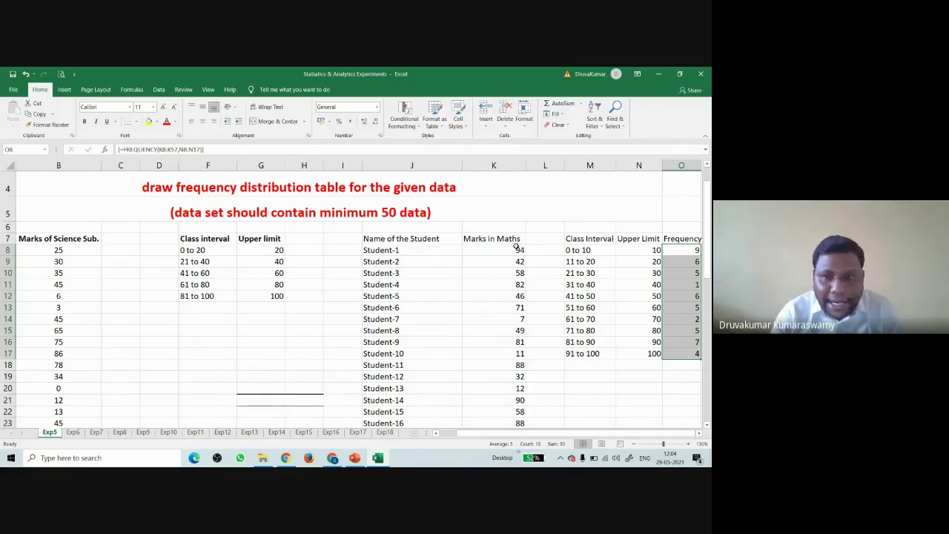
# Step: Add an AutoSum total of the frequencies O8:O17 in cell O18
pyautogui.scroll(-8, 516, 247)
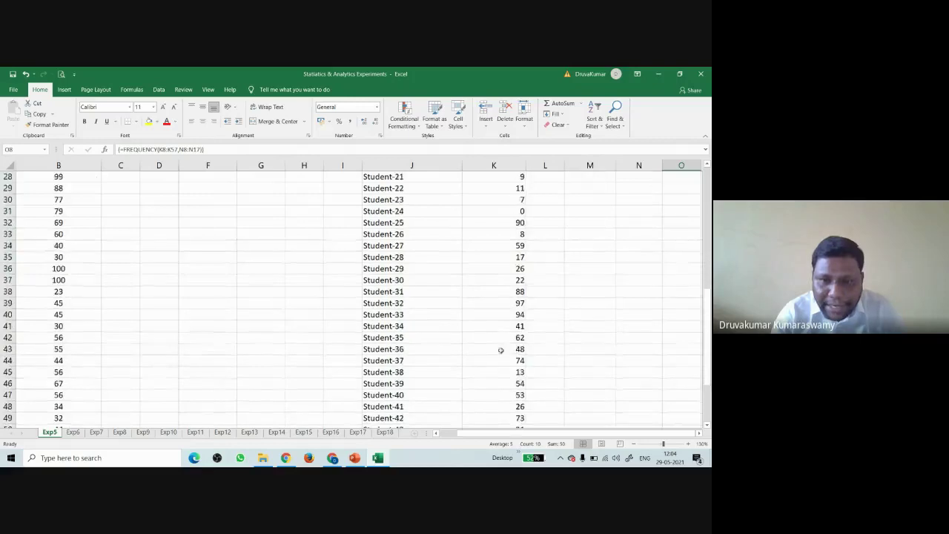
pyautogui.scroll(-3, 501, 353)
pyautogui.scroll(9, 489, 355)
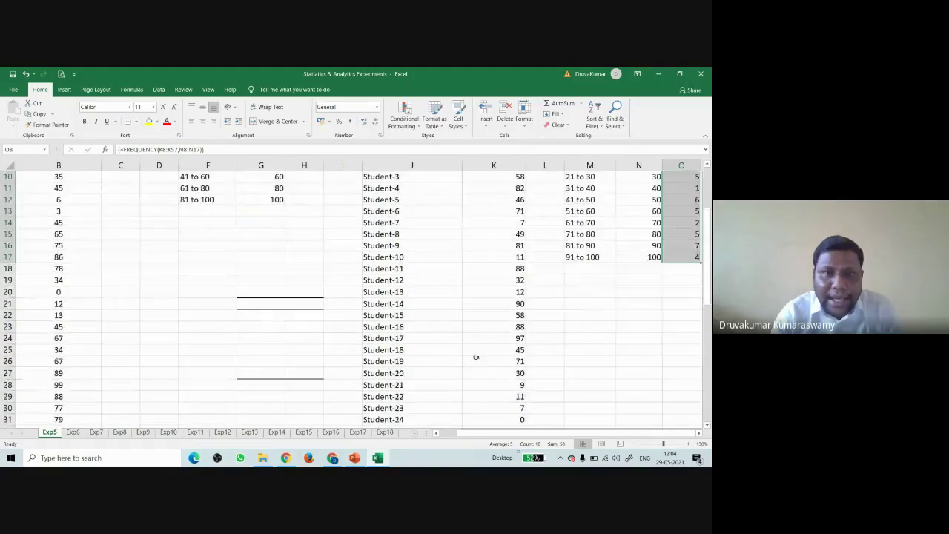
pyautogui.scroll(3, 476, 357)
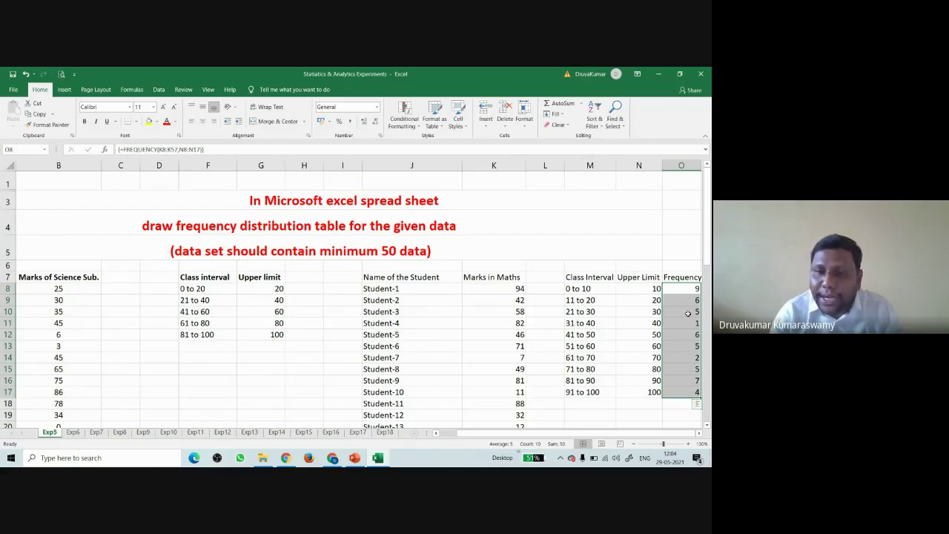
pyautogui.scroll(-1, 623, 378)
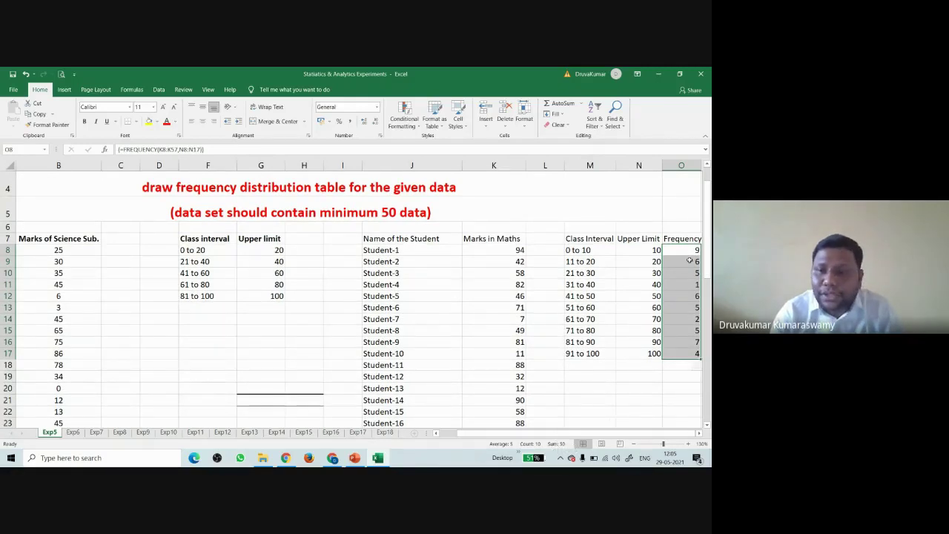
pyautogui.moveTo(684, 248); pyautogui.dragTo(684, 355)
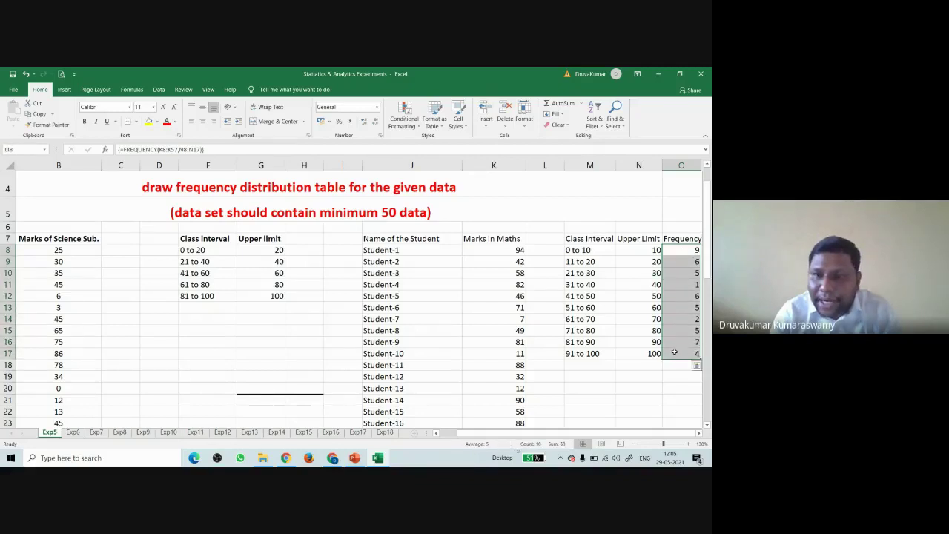
pyautogui.click(555, 104)
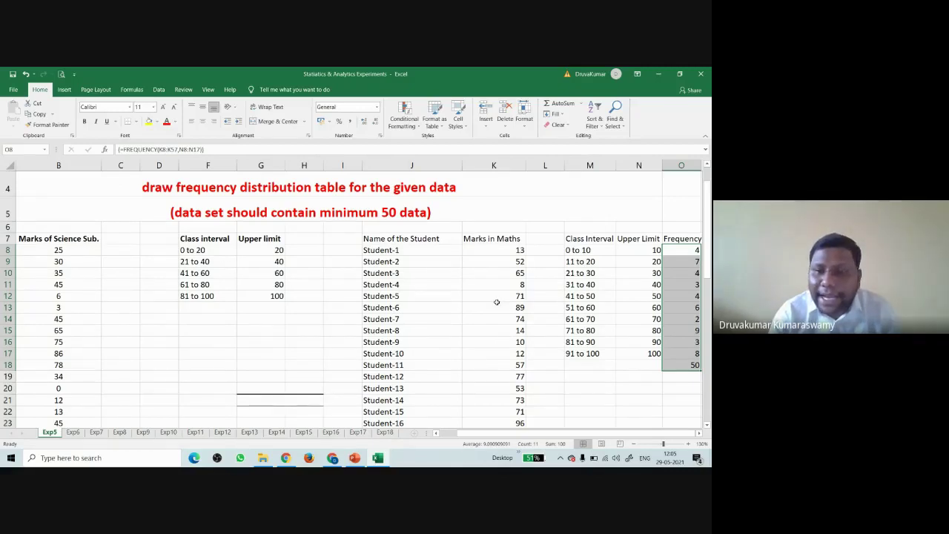
pyautogui.scroll(-1, 551, 305)
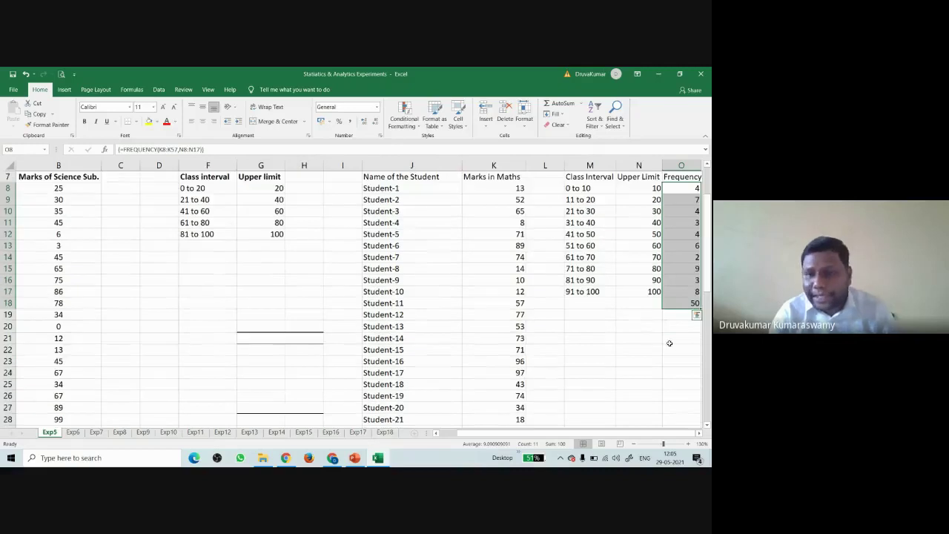
pyautogui.click(675, 330)
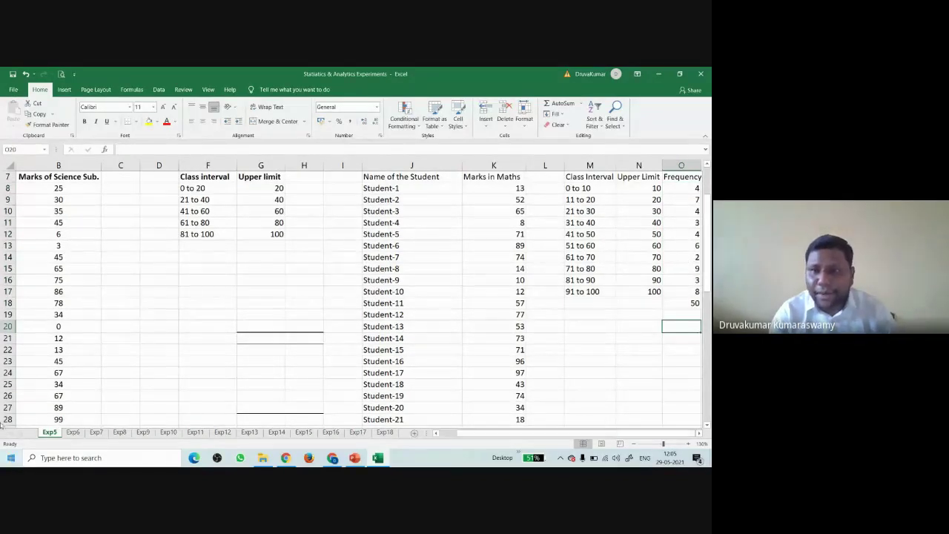
pyautogui.click(683, 167)
pyautogui.rightClick(682, 168)
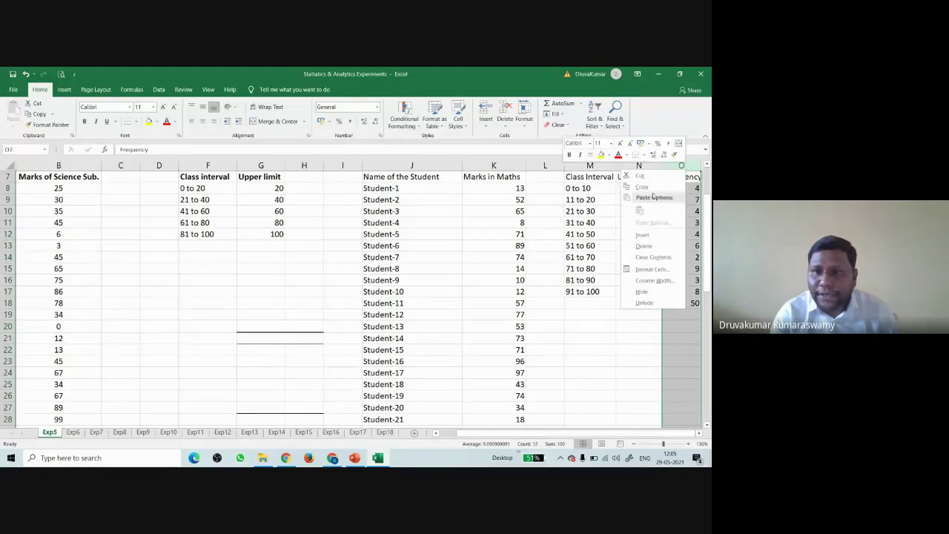
pyautogui.click(653, 256)
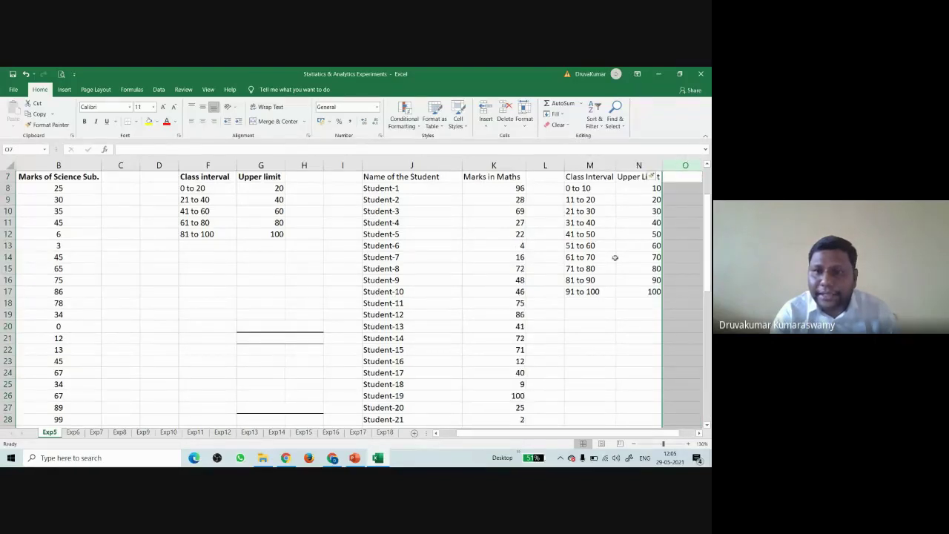
pyautogui.click(25, 74)
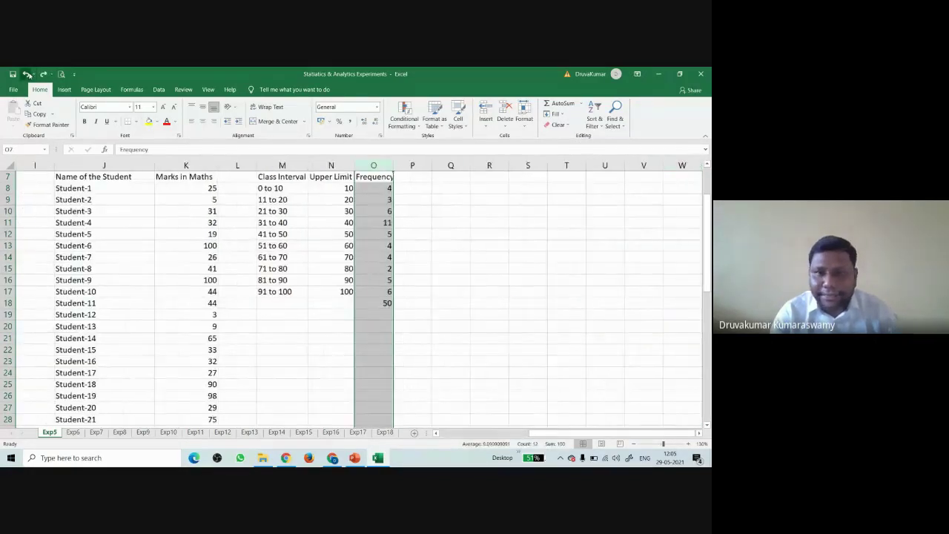
pyautogui.click(456, 177)
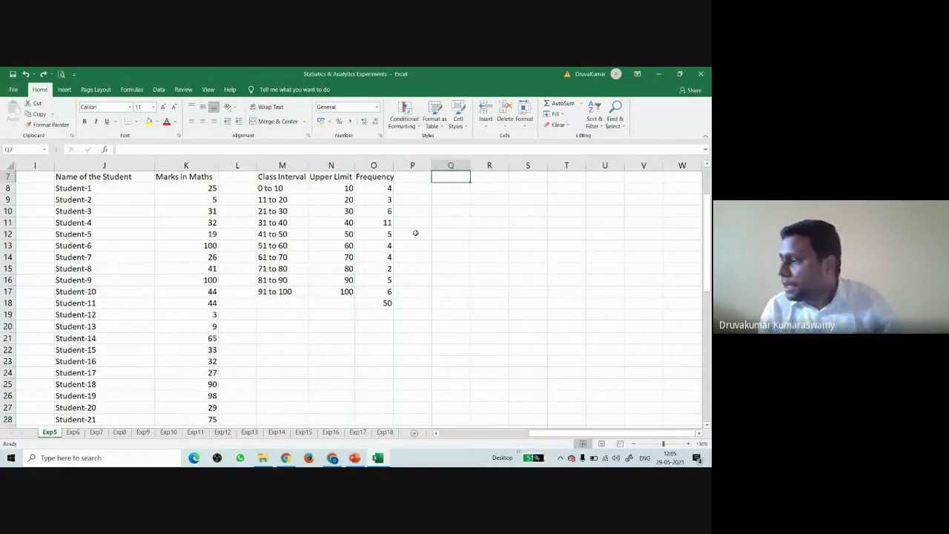
pyautogui.click(442, 188)
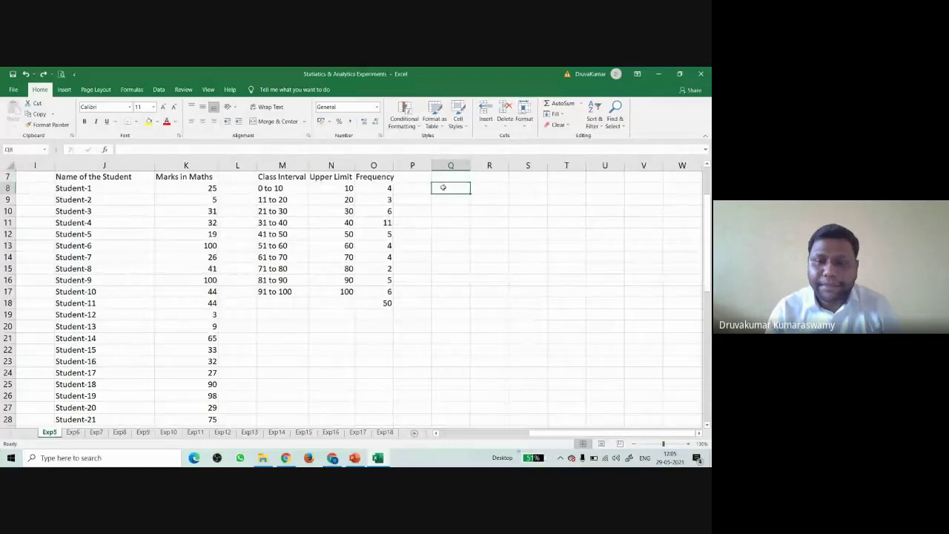
# Step: Start a COUNTIFS formula in cell Q8 with the maths marks K8:K57 as the first range and ">=1" as its criterion
pyautogui.write('=')
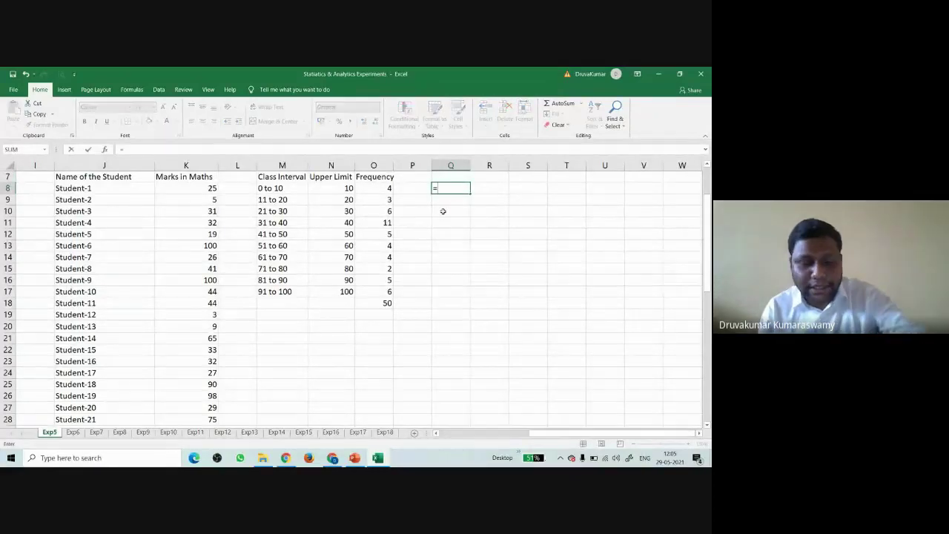
pyautogui.write('coun')
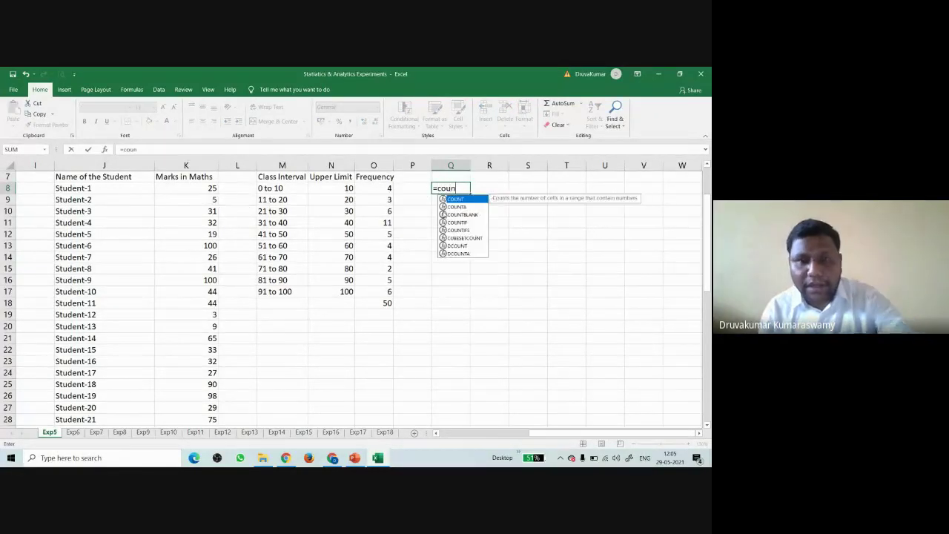
pyautogui.click(465, 231)
pyautogui.doubleClick(465, 232)
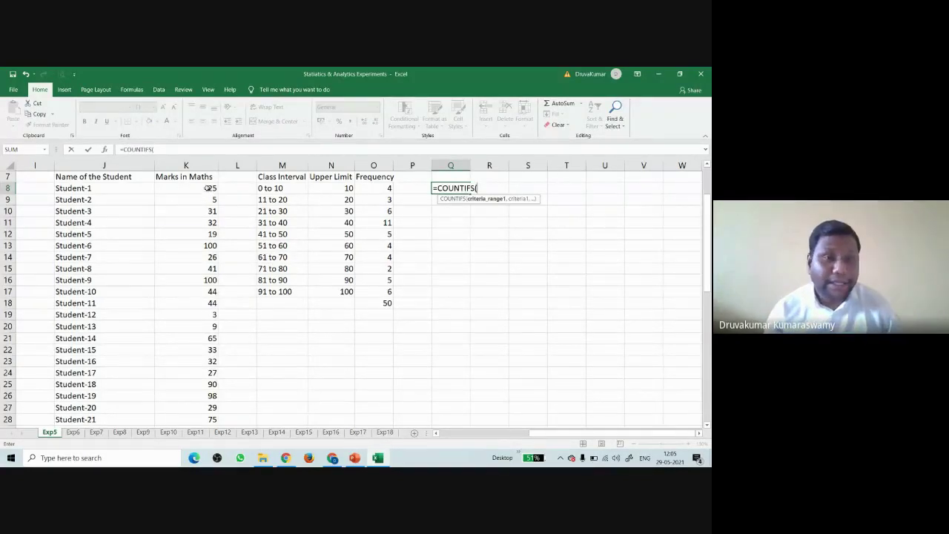
pyautogui.moveTo(210, 189); pyautogui.dragTo(171, 410)
pyautogui.scroll(6, 482, 329)
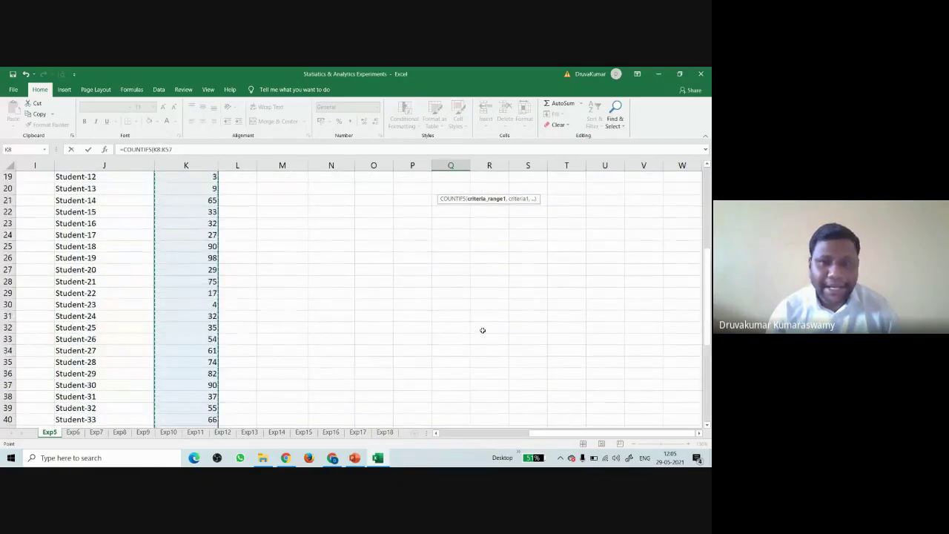
pyautogui.scroll(5, 482, 330)
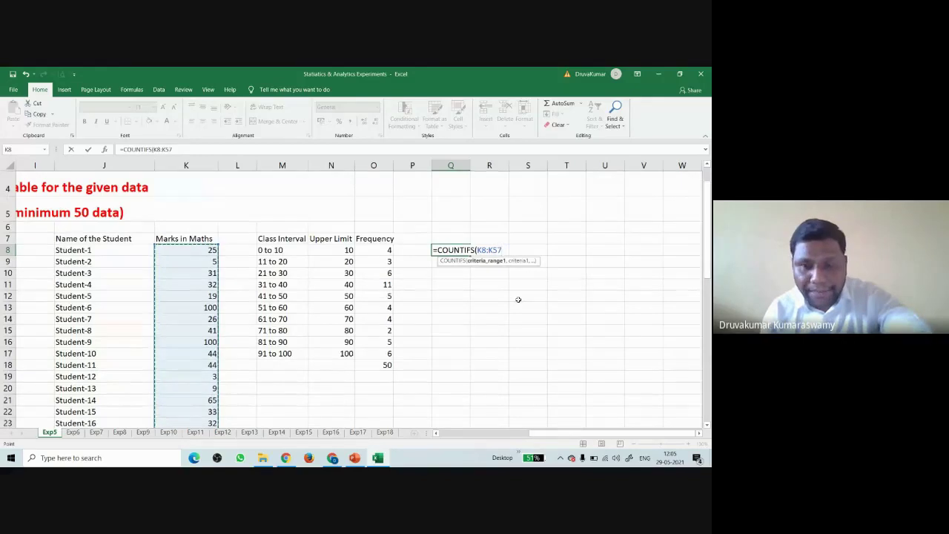
pyautogui.write(',"')
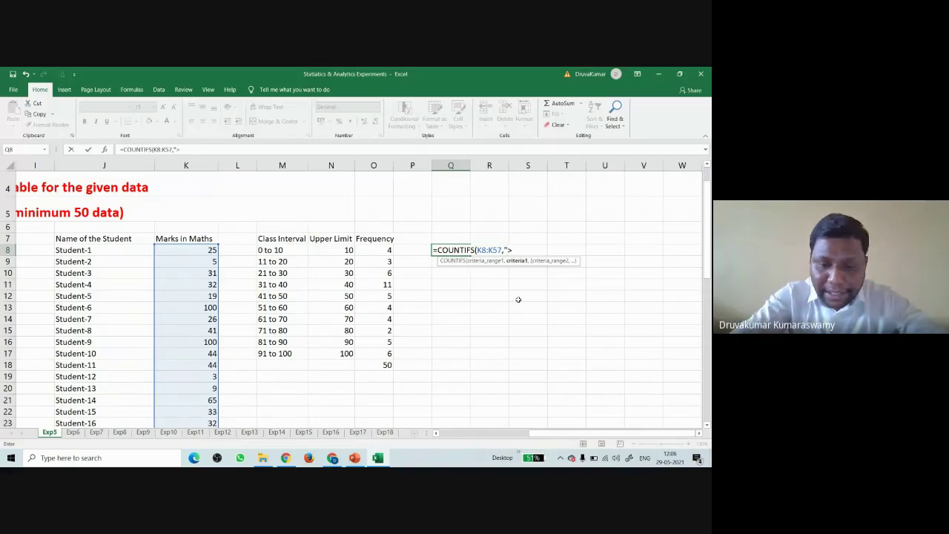
pyautogui.write('>=1')
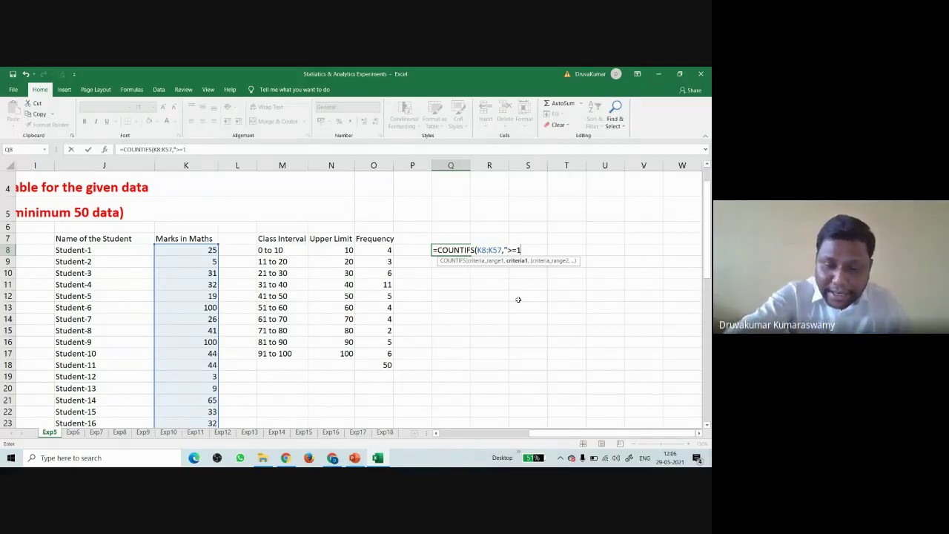
pyautogui.write('",')
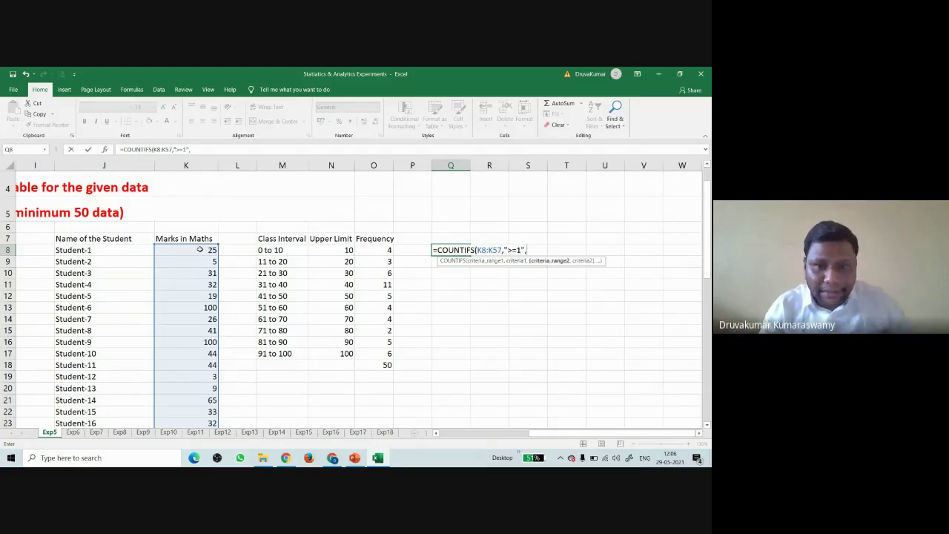
# Step: Complete the COUNTIFS formula in Q8 with K8:K57 as the second range and "<=10" as its criterion, and enter it
pyautogui.moveTo(200, 250); pyautogui.dragTo(191, 409)
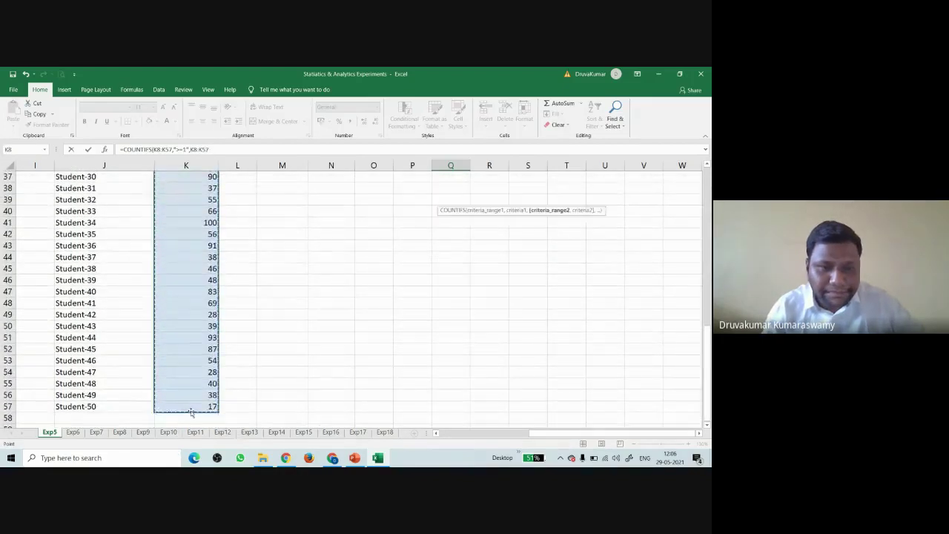
pyautogui.scroll(9, 364, 364)
pyautogui.scroll(2, 386, 381)
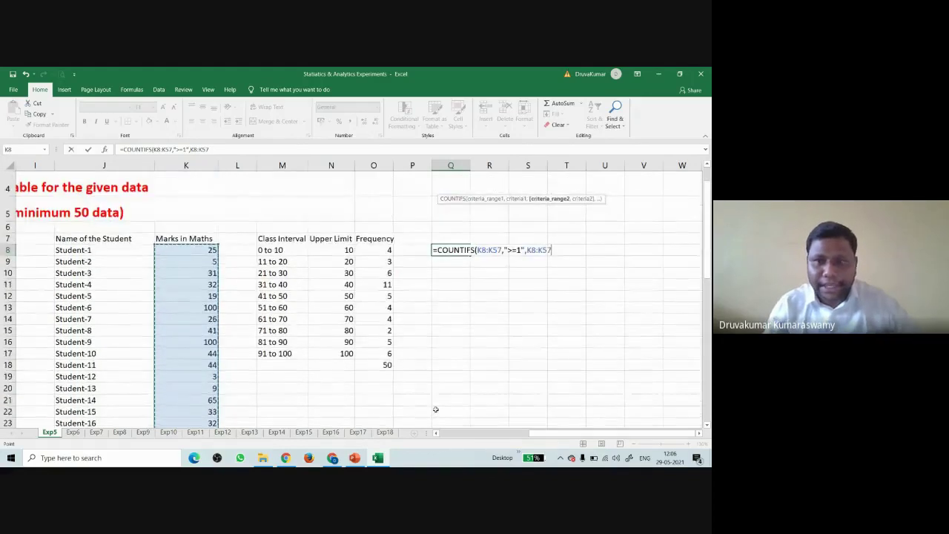
pyautogui.write(',')
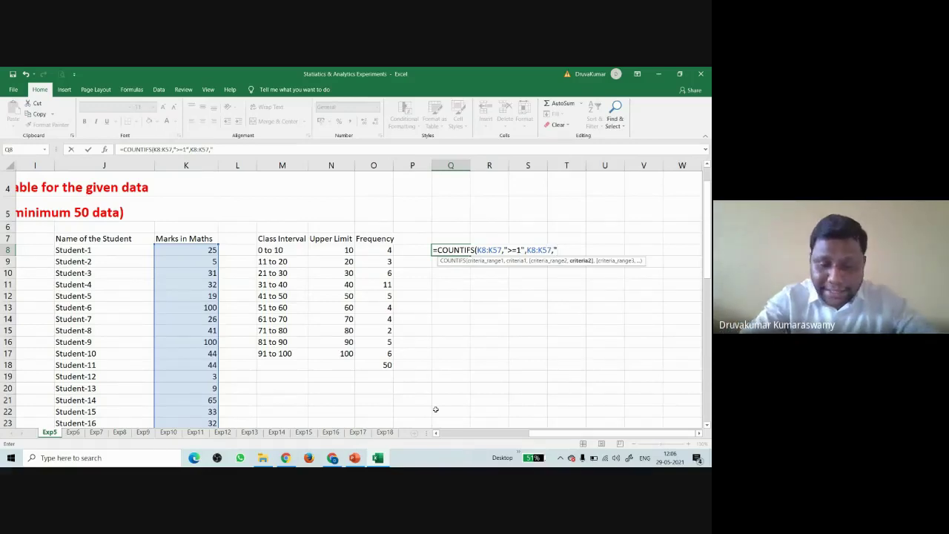
pyautogui.write('"<')
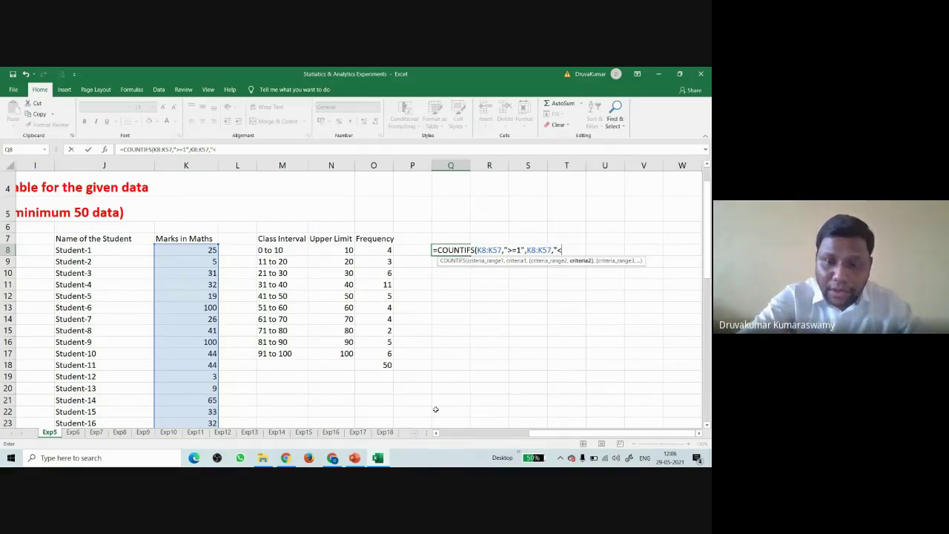
pyautogui.write('=10')
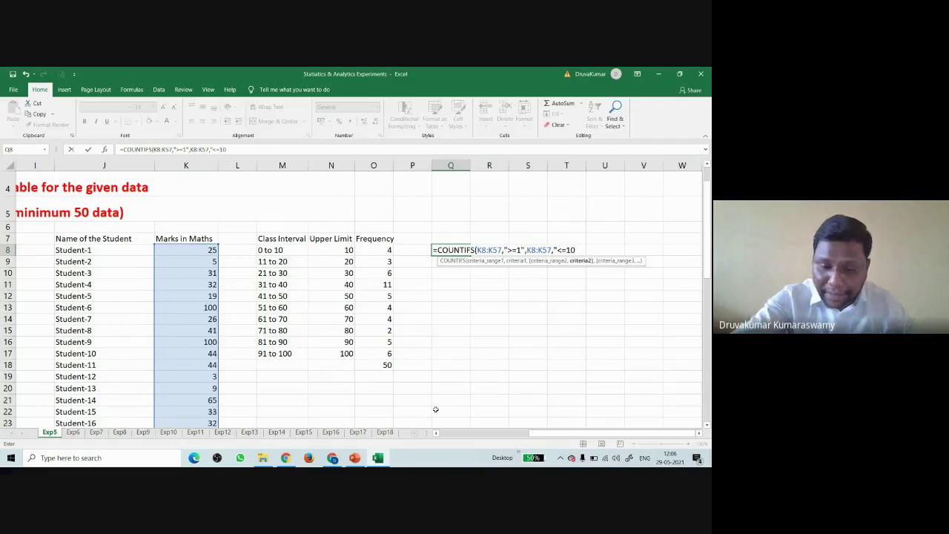
pyautogui.write('")')
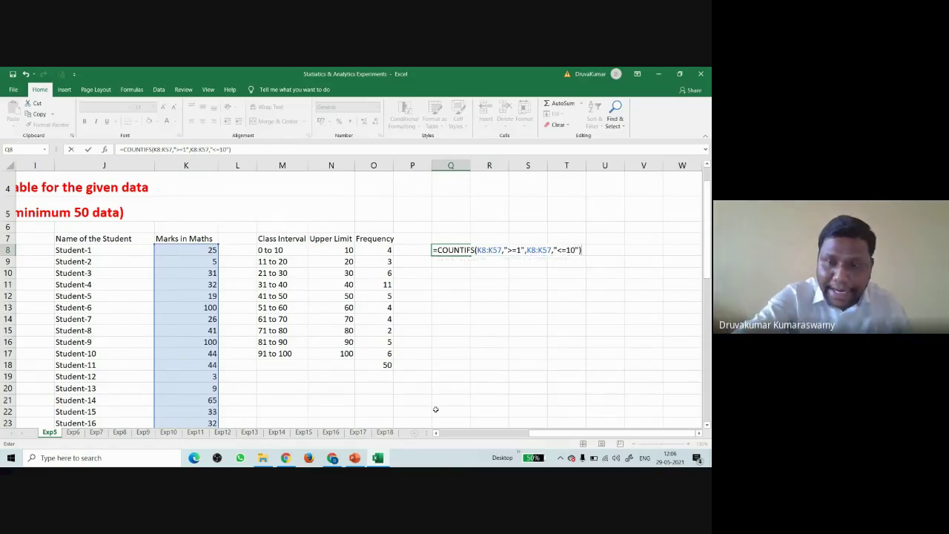
pyautogui.press('Return')
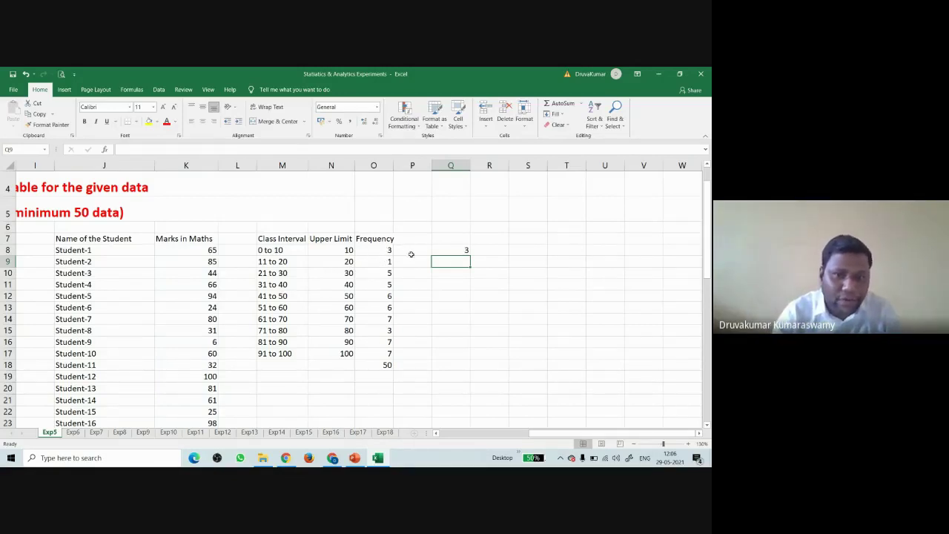
# Step: Clear the COUNTIFS formula from cell Q8
pyautogui.click(442, 249)
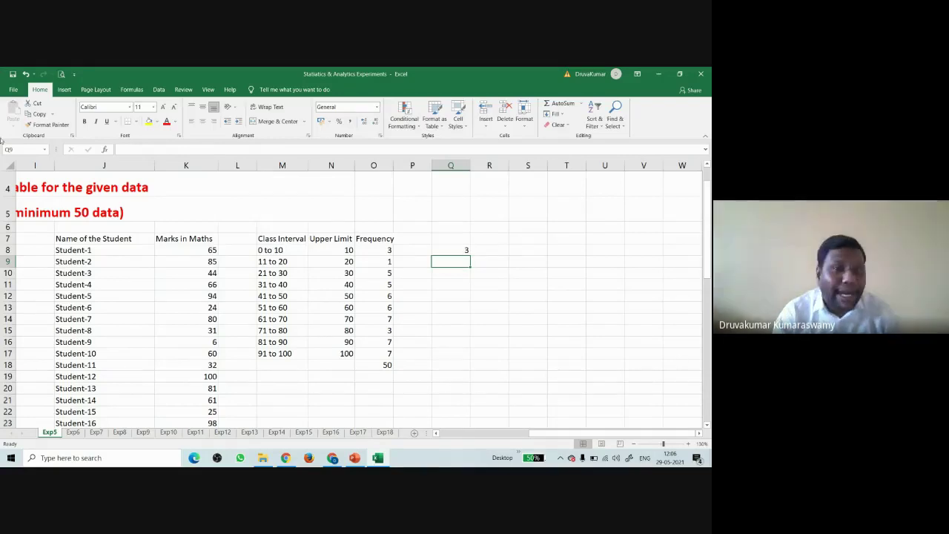
pyautogui.click(380, 250)
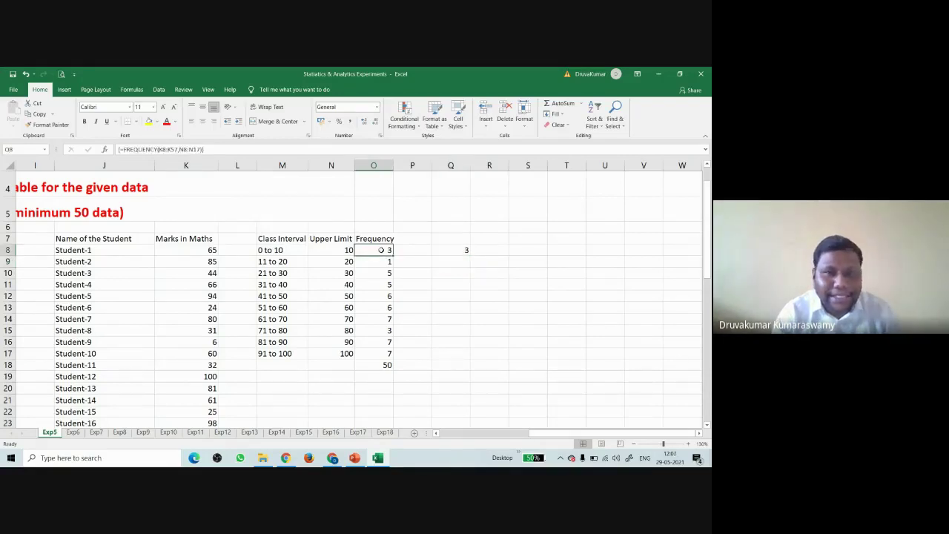
pyautogui.click(445, 250)
pyautogui.moveTo(453, 250); pyautogui.dragTo(460, 354)
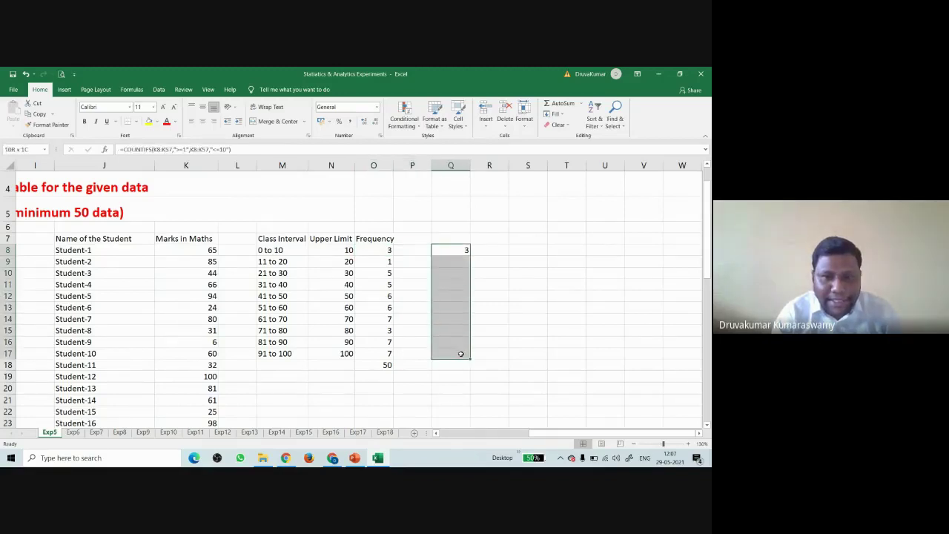
pyautogui.click(240, 150)
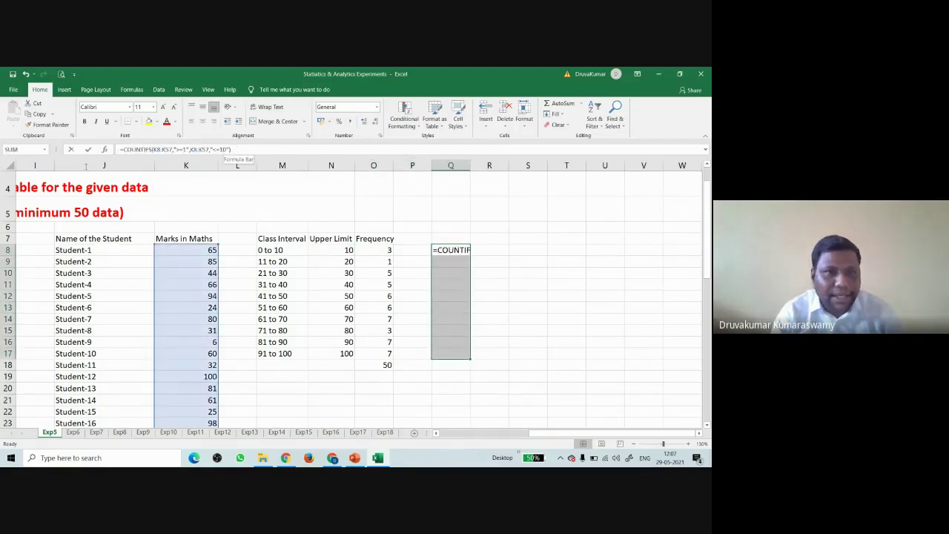
pyautogui.press('BackSpace')
pyautogui.press('BackSpace')
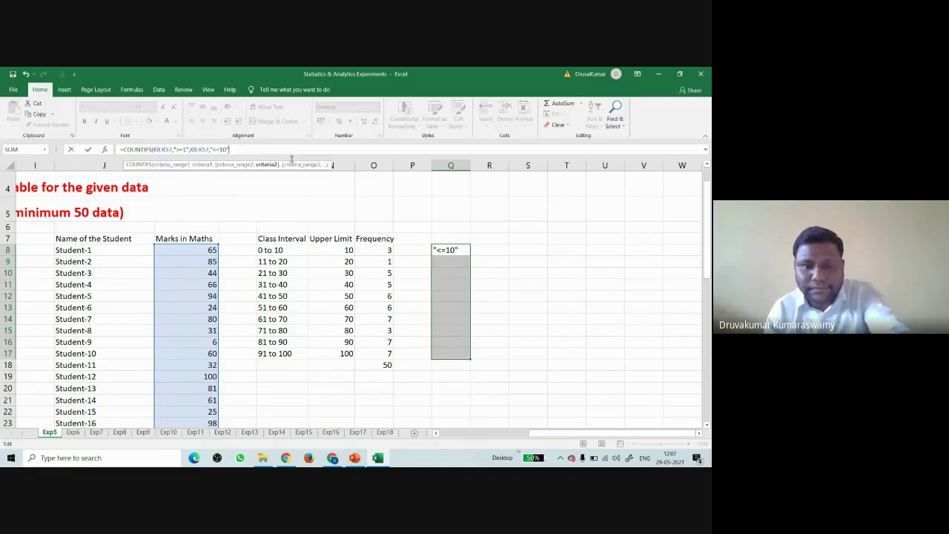
pyautogui.press('BackSpace')
pyautogui.press('BackSpace')
pyautogui.press('BackSpace')
pyautogui.press('BackSpace')
pyautogui.press('BackSpace')
pyautogui.press('BackSpace')
pyautogui.press('BackSpace')
pyautogui.press('BackSpace')
pyautogui.press('BackSpace')
pyautogui.press('BackSpace')
pyautogui.press('BackSpace')
pyautogui.press('BackSpace')
pyautogui.press('BackSpace')
pyautogui.press('BackSpace')
pyautogui.press('BackSpace')
pyautogui.press('BackSpace')
pyautogui.press('BackSpace')
pyautogui.press('BackSpace')
pyautogui.press('BackSpace')
pyautogui.press('BackSpace')
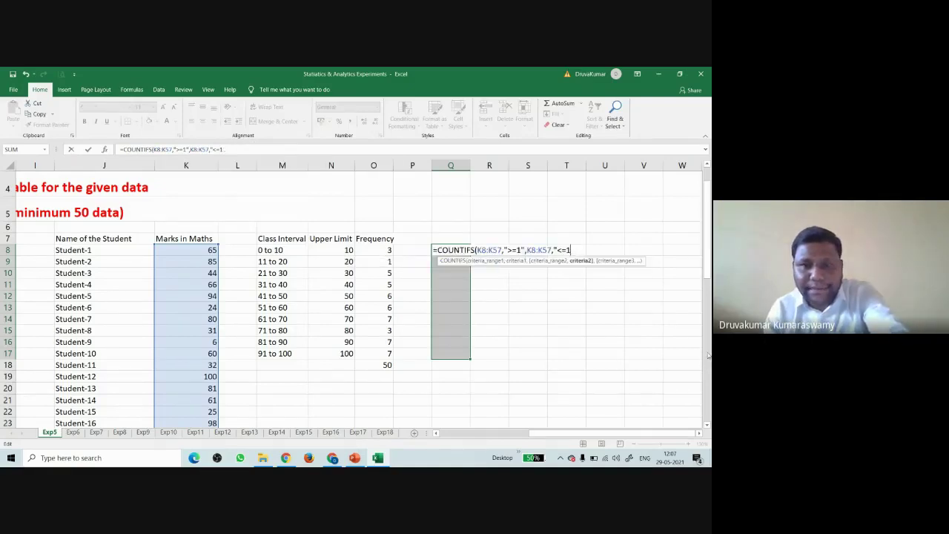
pyautogui.press('Escape')
pyautogui.click(584, 339)
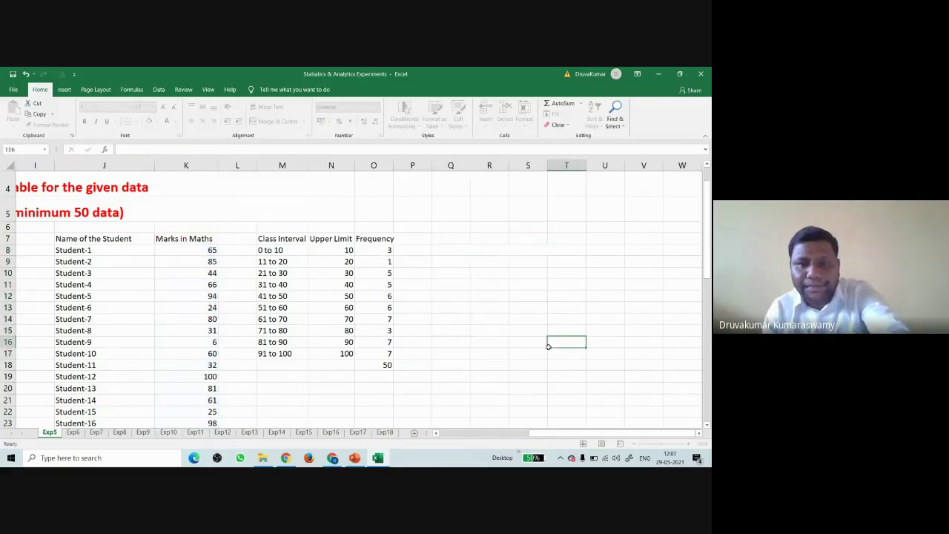
# Step: Start a FREQUENCY formula across Q8:Q17 with the maths marks in K8:K57 as the data array
pyautogui.moveTo(448, 253); pyautogui.dragTo(450, 353)
pyautogui.click(142, 150)
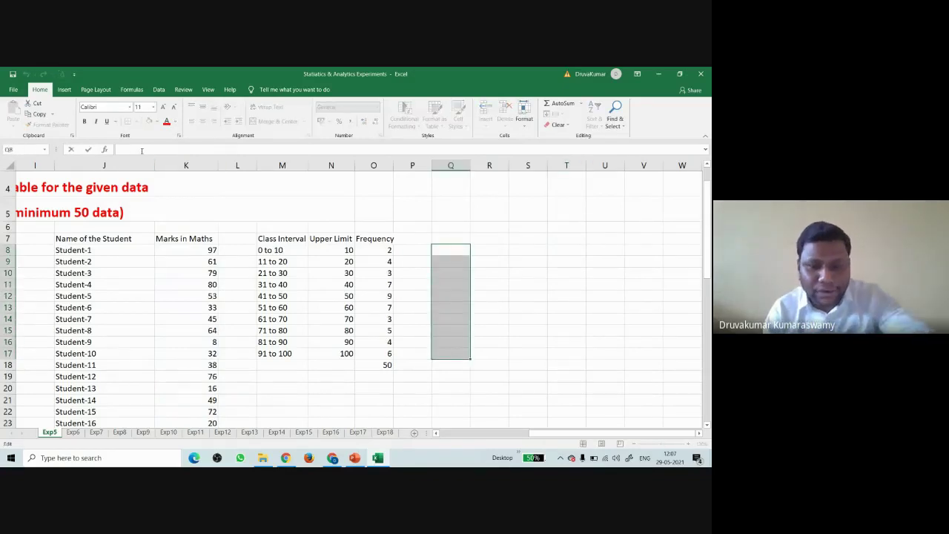
pyautogui.write('=fr')
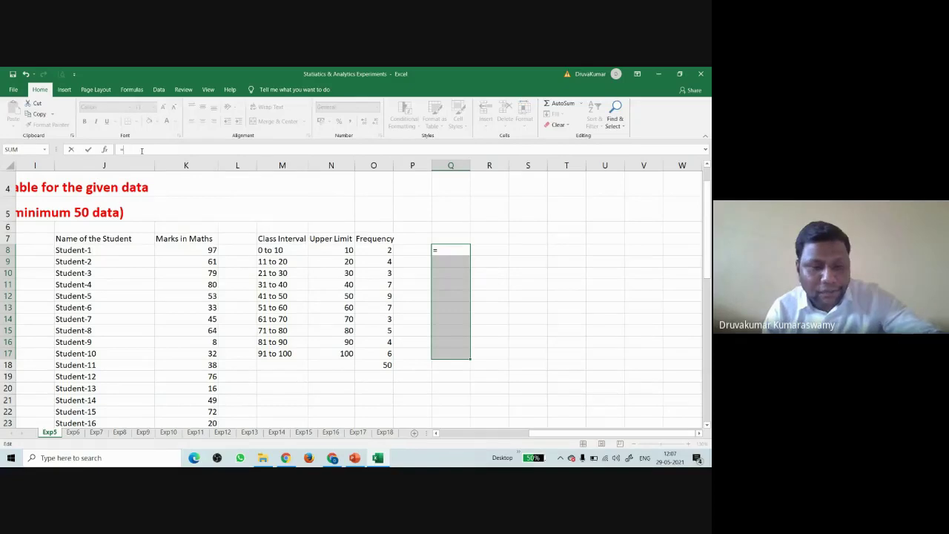
pyautogui.doubleClick(146, 164)
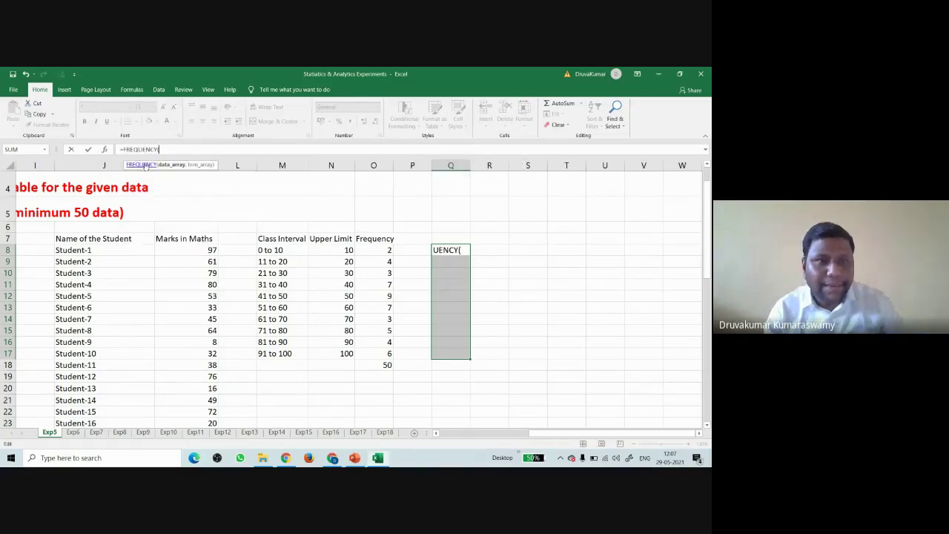
pyautogui.moveTo(205, 249); pyautogui.dragTo(195, 409)
pyautogui.scroll(12, 356, 232)
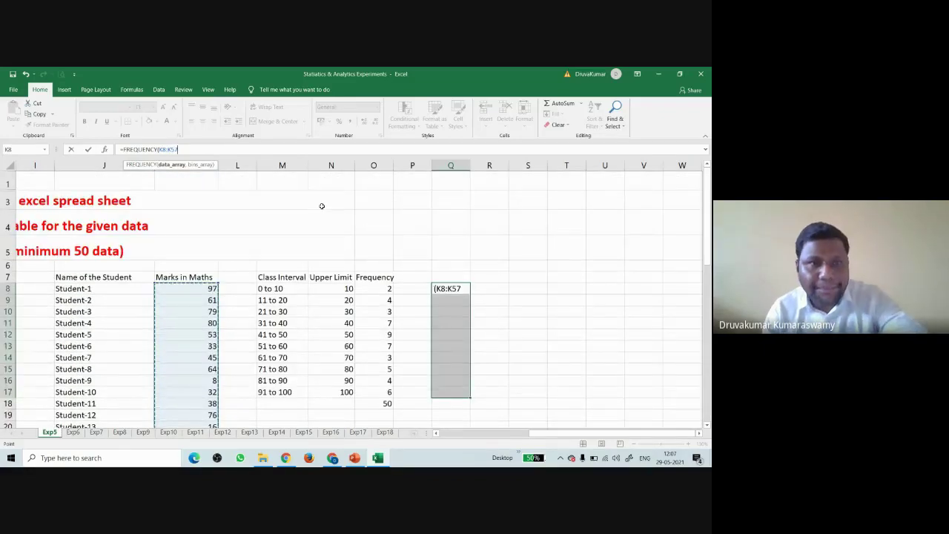
# Step: Complete the FREQUENCY formula in Q8:Q17 with the upper limits N8:N17 as the bins array and enter it as an array formula
pyautogui.write(',')
pyautogui.moveTo(344, 289); pyautogui.dragTo(348, 391)
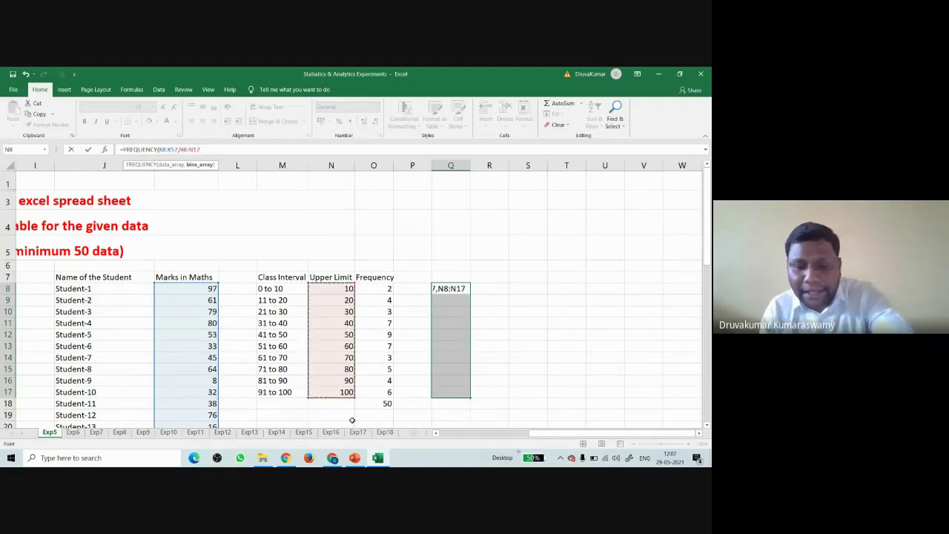
pyautogui.write(')')
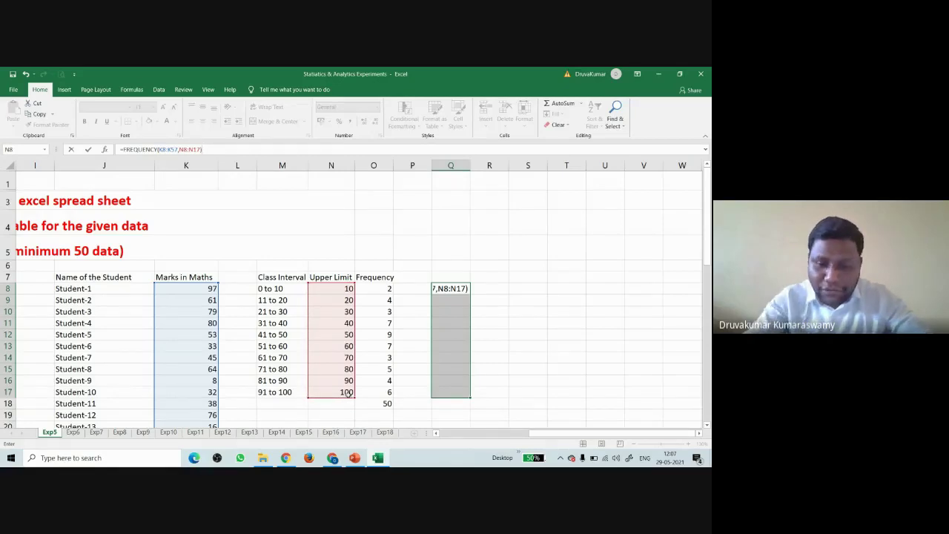
pyautogui.hotkey('ctrl', 'shift', 'Return')
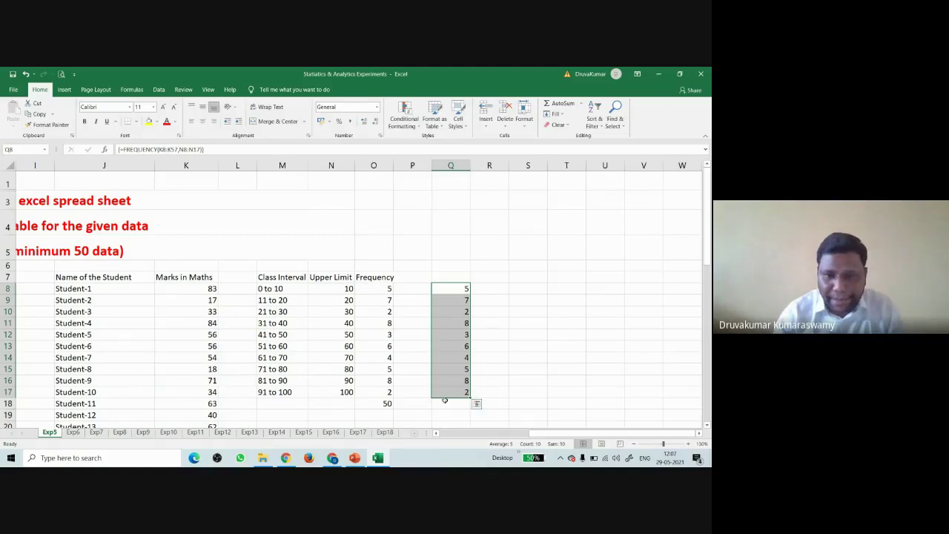
# Step: Add an AutoSum total of the frequencies Q8:Q17 in cell Q18
pyautogui.click(561, 104)
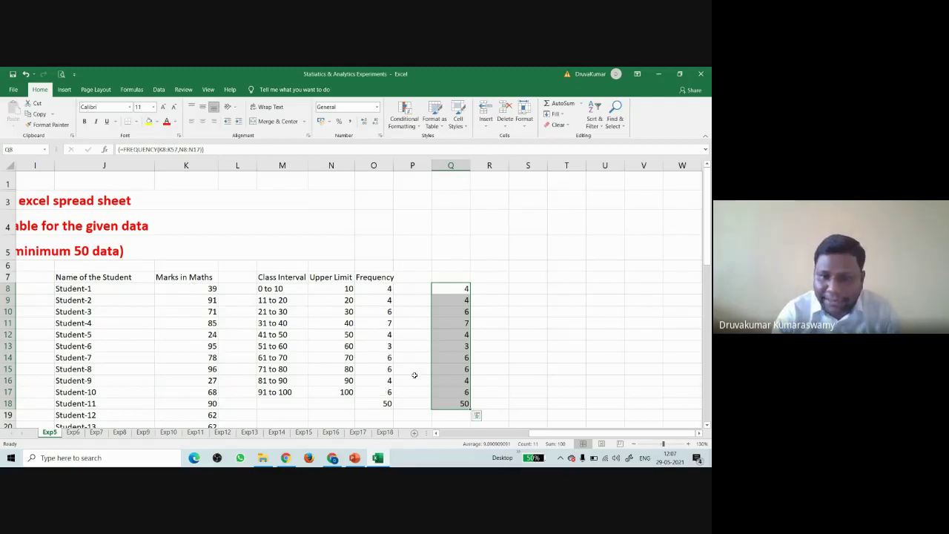
pyautogui.click(513, 308)
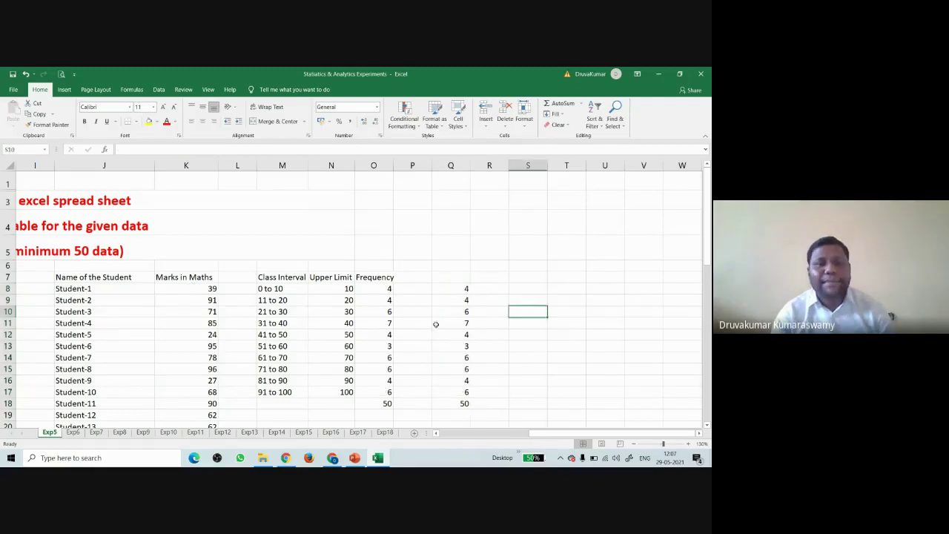
pyautogui.click(499, 297)
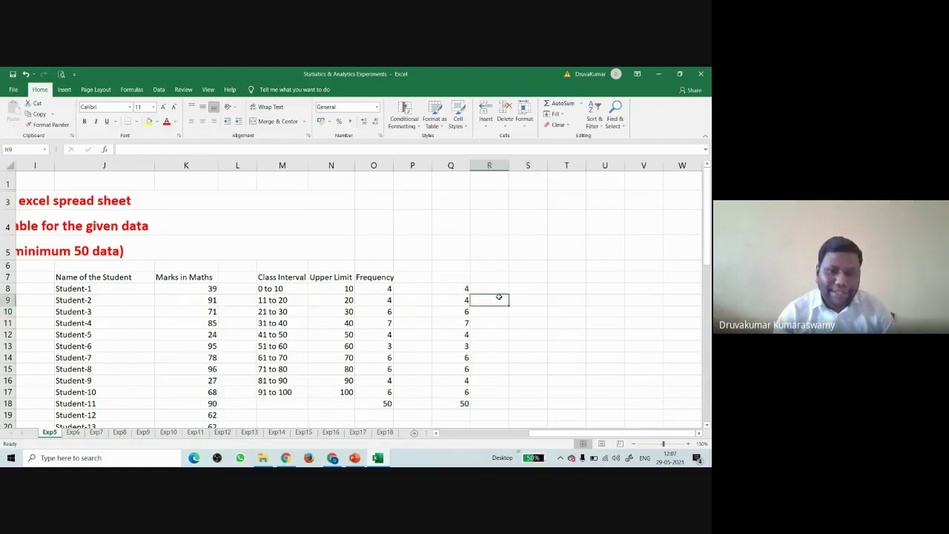
pyautogui.click(532, 279)
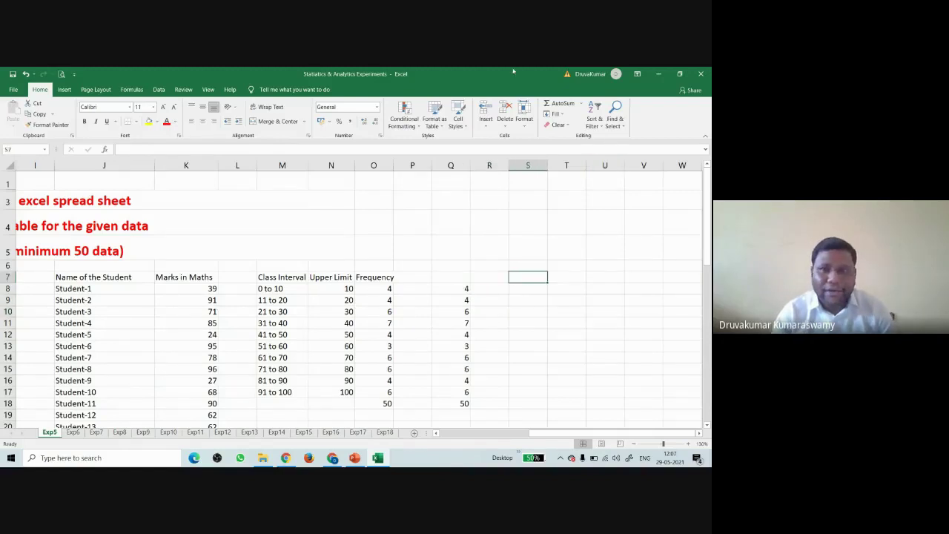
# Step: Start a Histogram data analysis with the maths marks in K8:K57 as the input range
pyautogui.click(159, 90)
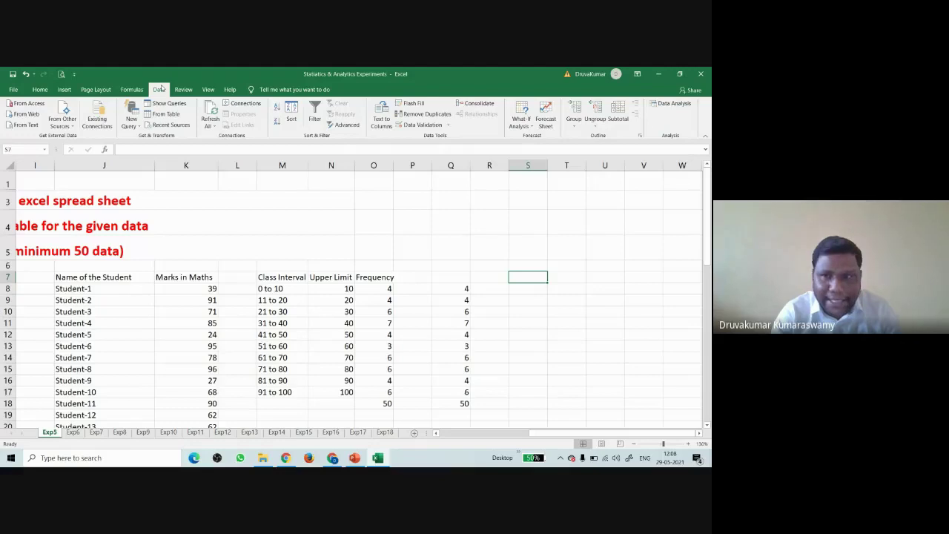
pyautogui.click(683, 105)
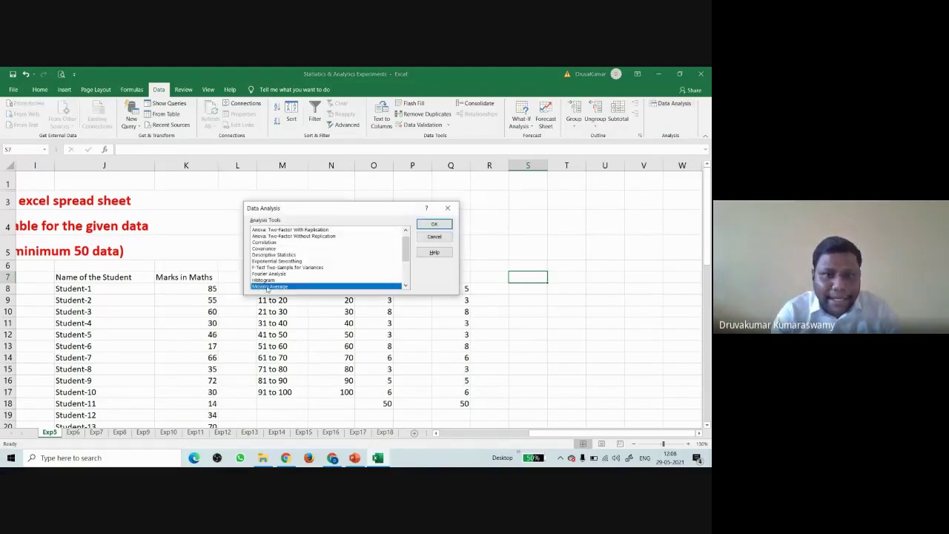
pyautogui.click(266, 280)
pyautogui.scroll(-1, 290, 279)
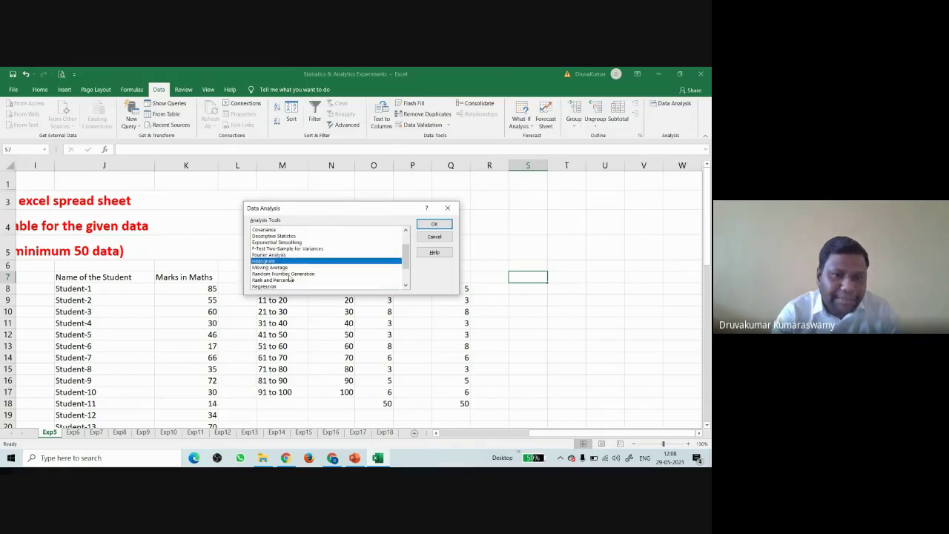
pyautogui.scroll(-2, 290, 278)
pyautogui.scroll(2, 288, 276)
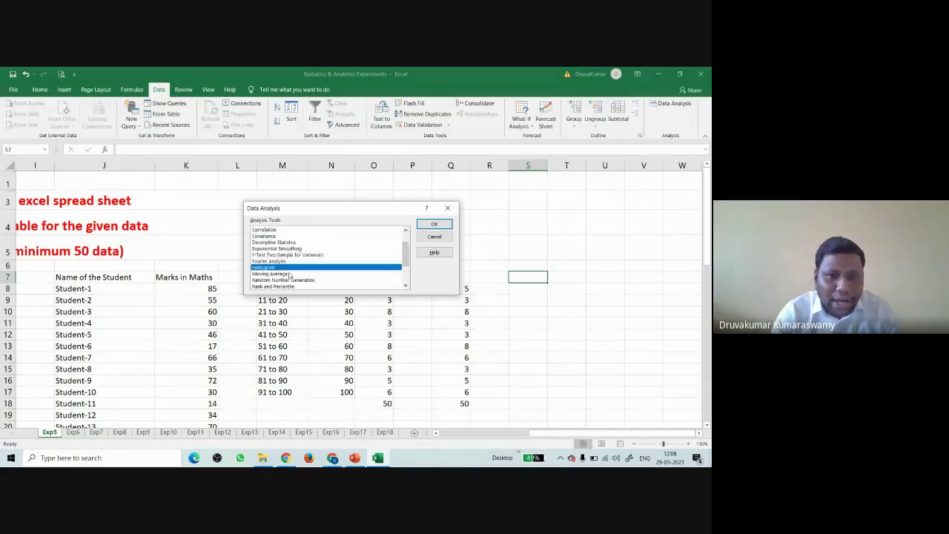
pyautogui.press('Return')
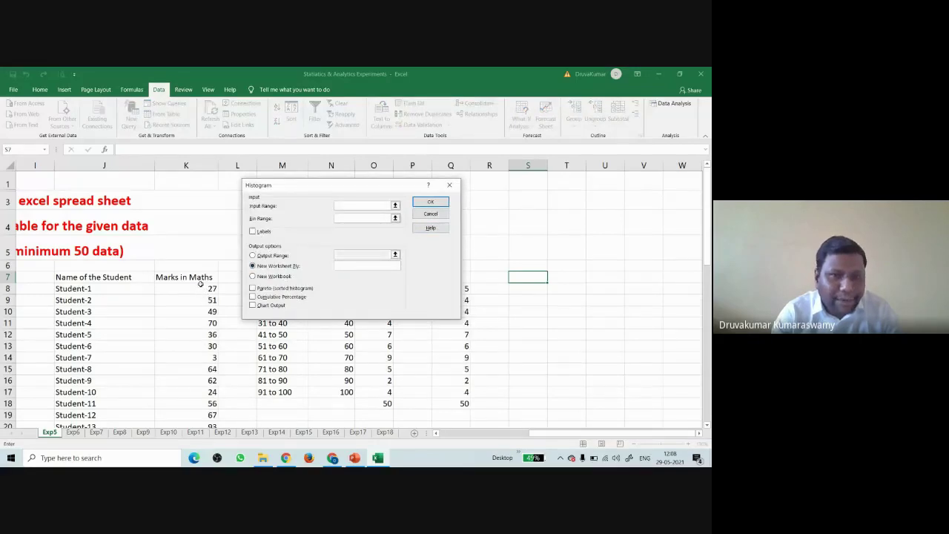
pyautogui.moveTo(198, 288); pyautogui.dragTo(207, 404)
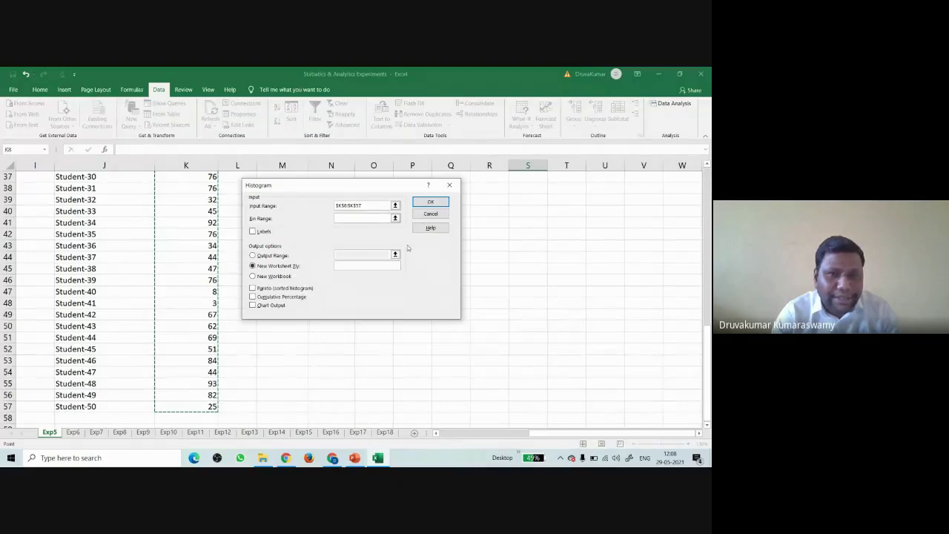
# Step: Set the histogram's bin range to the upper limits in N8:N17
pyautogui.click(363, 218)
pyautogui.moveTo(374, 191); pyautogui.dragTo(549, 193)
pyautogui.scroll(9, 386, 289)
pyautogui.scroll(3, 382, 295)
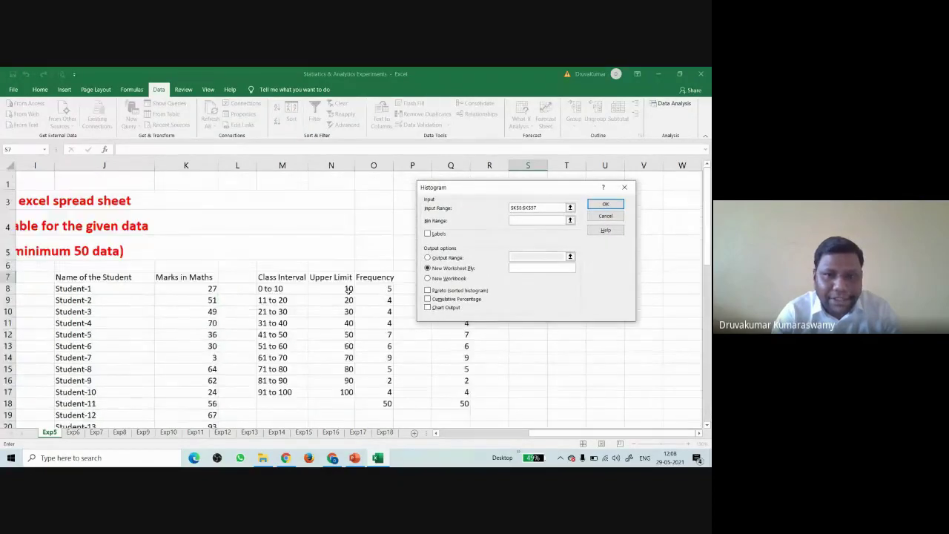
pyautogui.moveTo(345, 288); pyautogui.dragTo(344, 388)
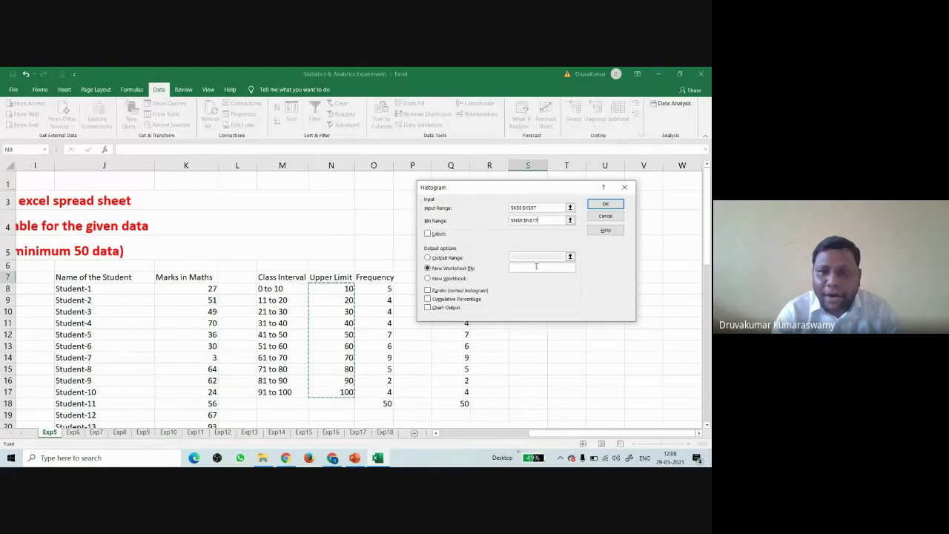
# Step: Set the histogram's output range to S7:S17 on the current sheet and generate the frequency table
pyautogui.click(441, 258)
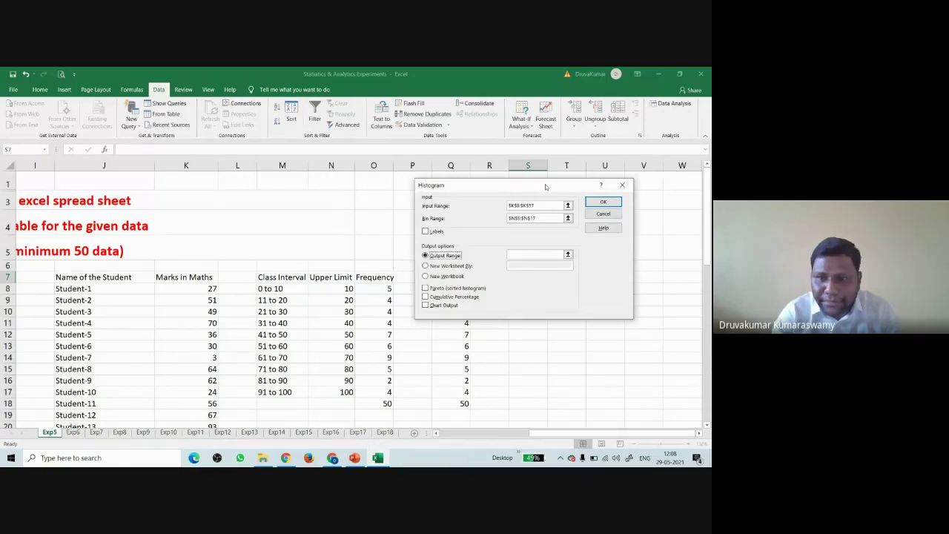
pyautogui.moveTo(547, 186); pyautogui.dragTo(396, 172)
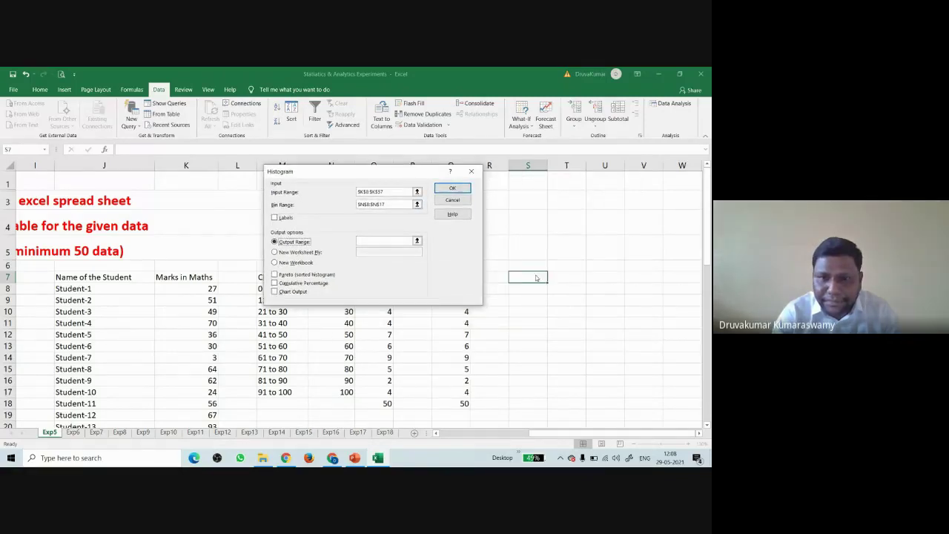
pyautogui.click(410, 241)
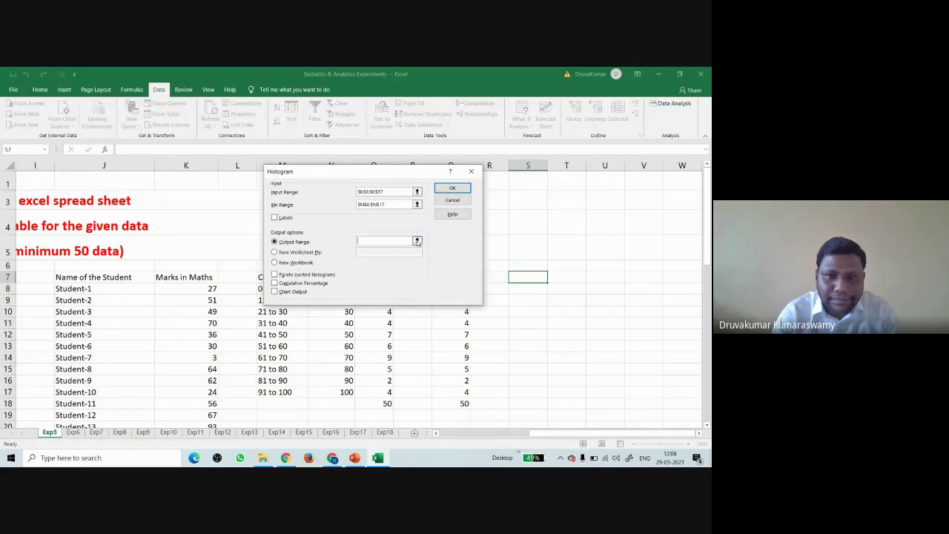
pyautogui.click(417, 241)
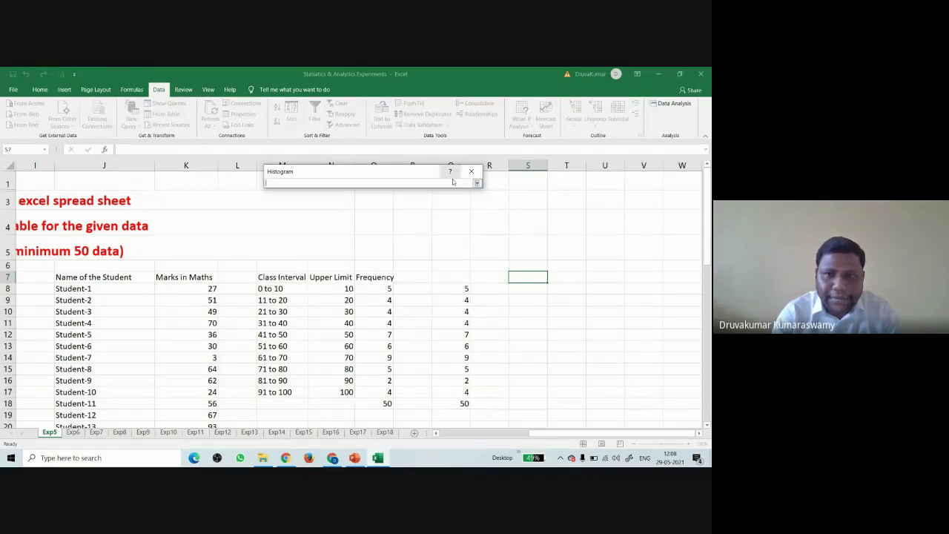
pyautogui.click(477, 184)
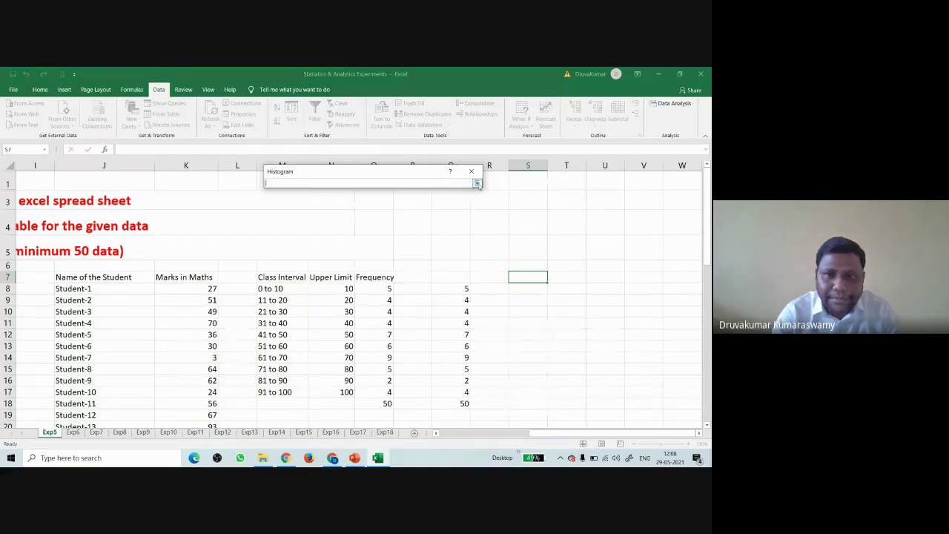
pyautogui.click(527, 277)
pyautogui.moveTo(527, 277); pyautogui.dragTo(533, 388)
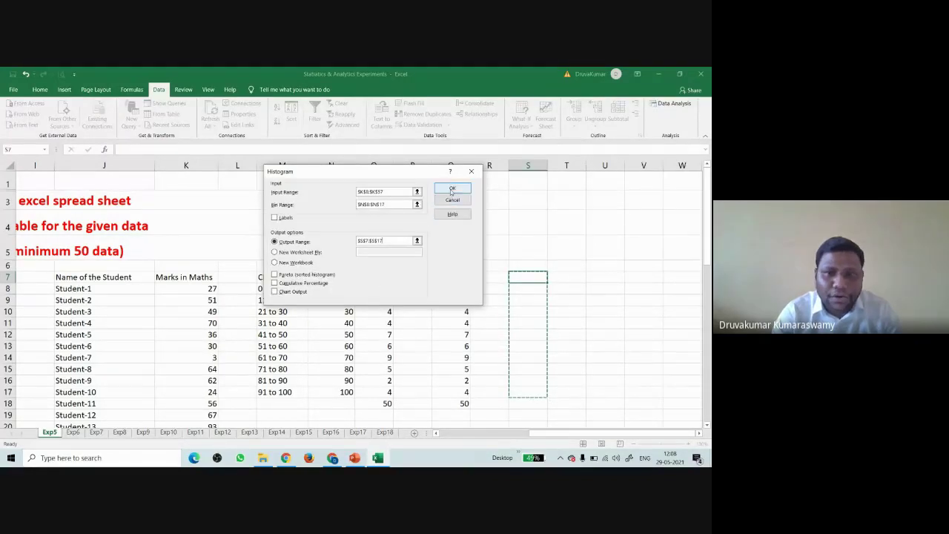
pyautogui.click(451, 189)
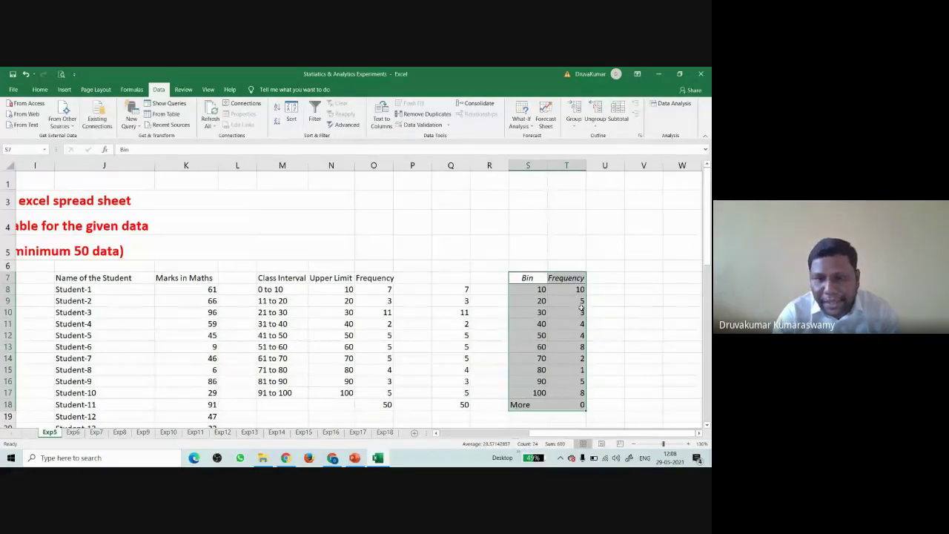
# Step: Add an AutoSum total for the histogram table's Frequency column in cell T19
pyautogui.moveTo(580, 289); pyautogui.dragTo(577, 386)
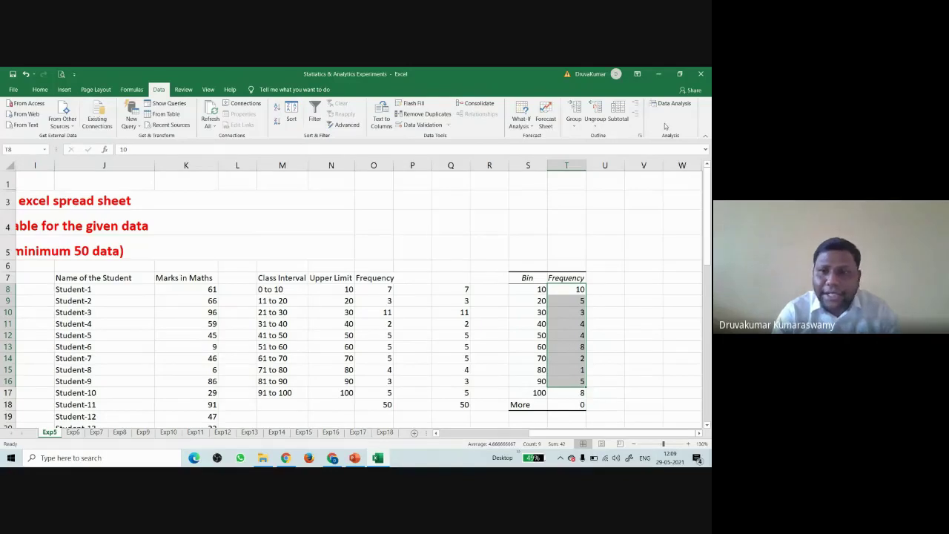
pyautogui.click(612, 304)
pyautogui.click(574, 294)
pyautogui.moveTo(574, 293); pyautogui.dragTo(578, 396)
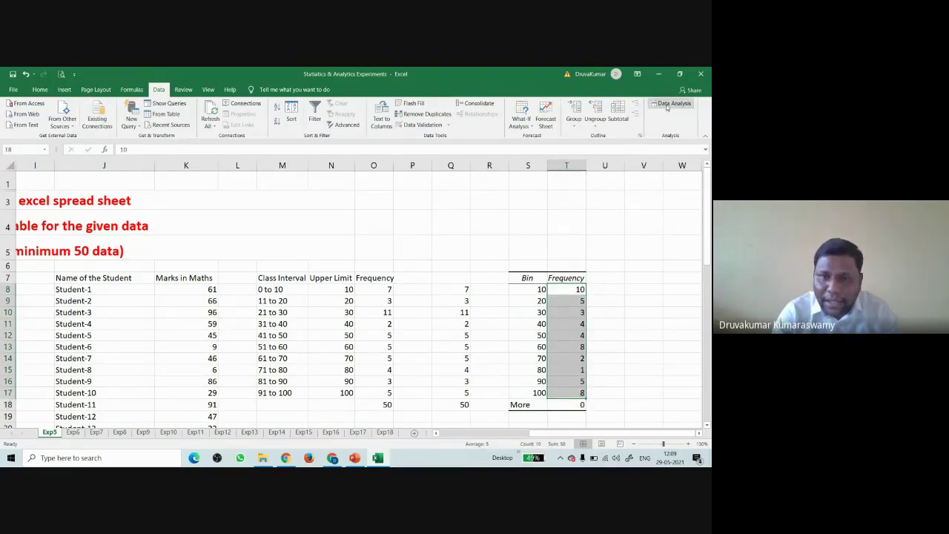
pyautogui.click(40, 89)
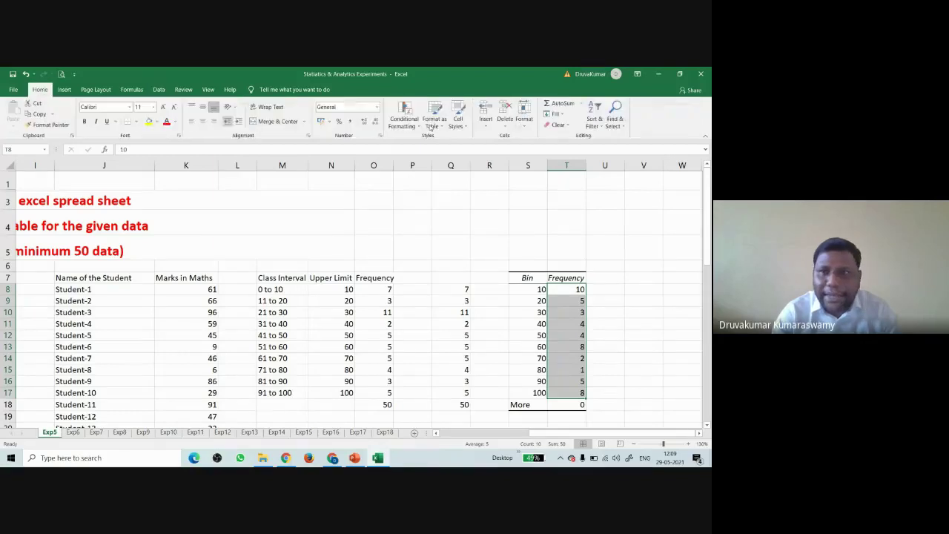
pyautogui.click(550, 106)
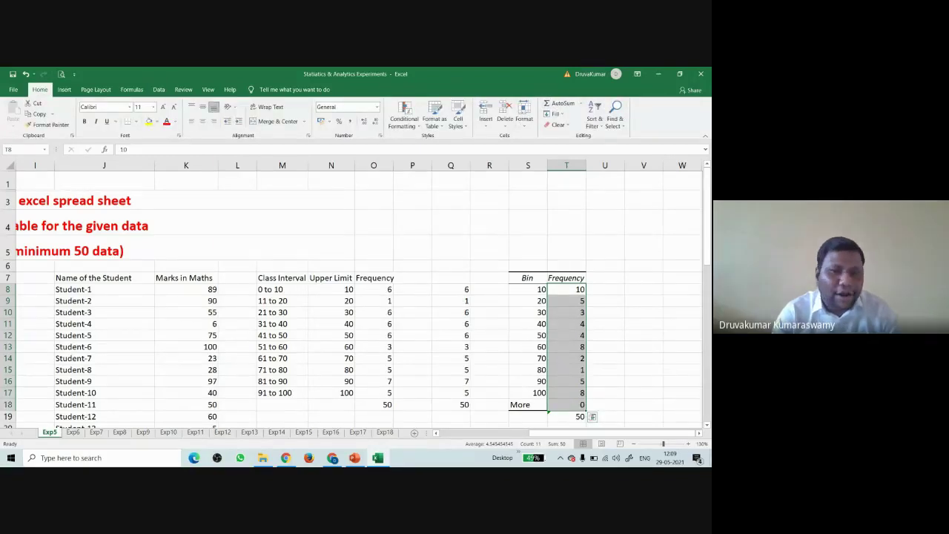
# Step: Close the Statistics & Analytics Experiments workbook without saving the changes
pyautogui.click(452, 346)
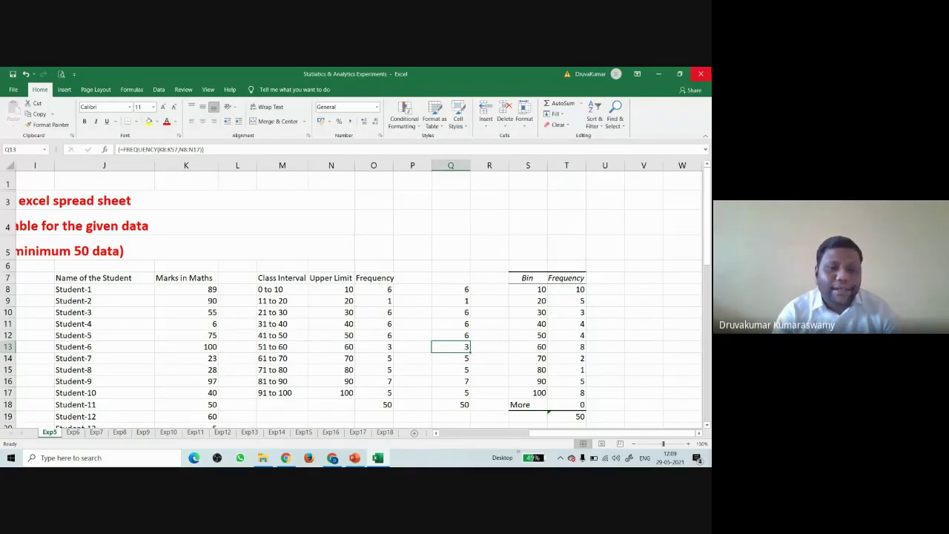
pyautogui.click(700, 74)
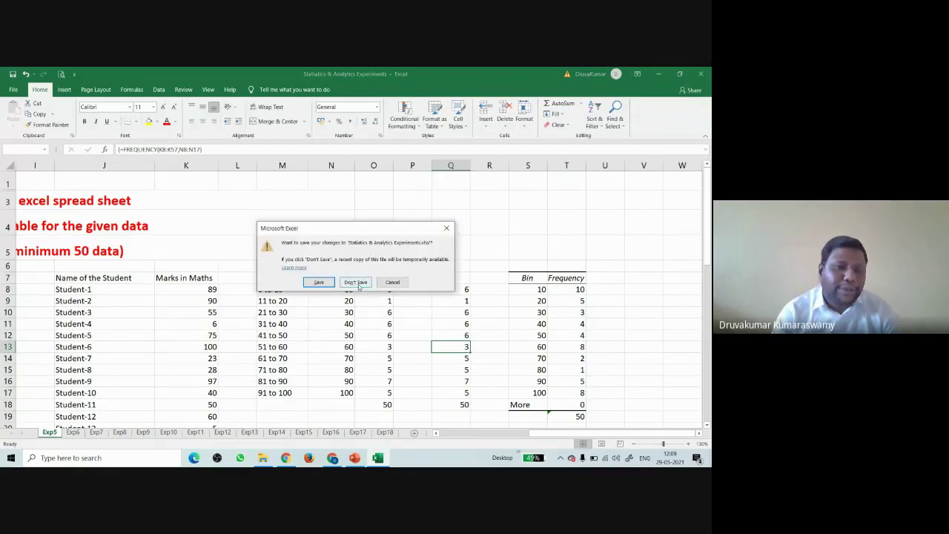
pyautogui.click(356, 283)
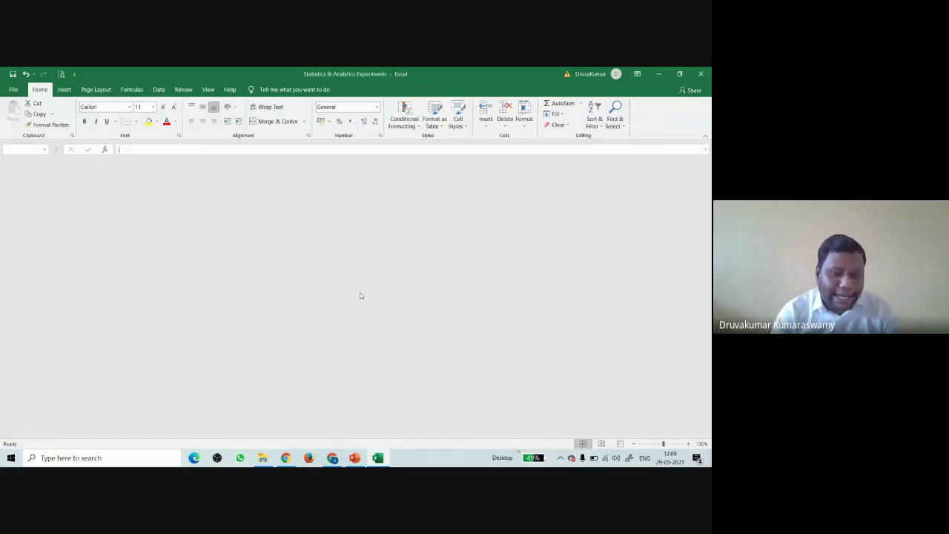